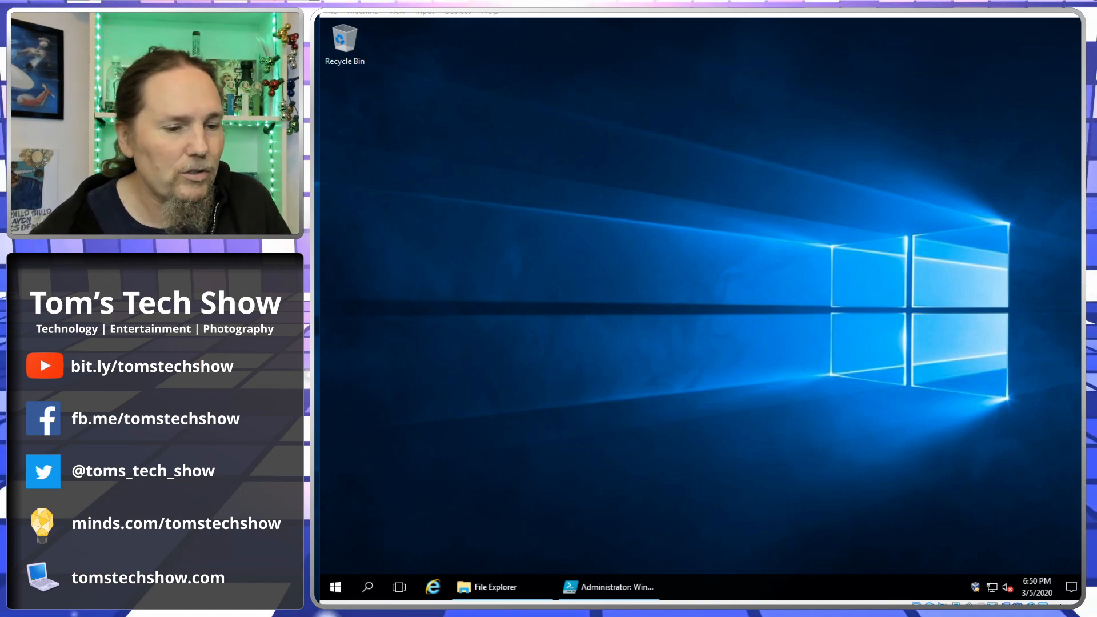
Switch to the services spreadsheet and examine the start types and recommendations, including the full App Readiness entry.
{"action": "key", "text": "alt+Tab"}
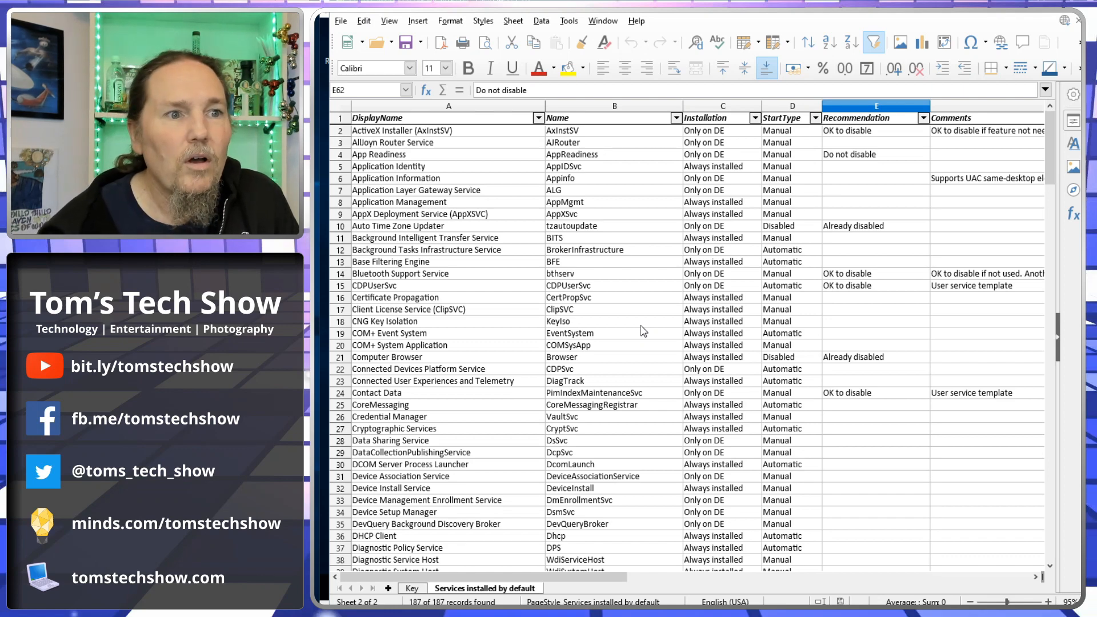
{"action": "scroll", "coordinate": [644, 331], "scroll_direction": "down", "scroll_amount": 11}
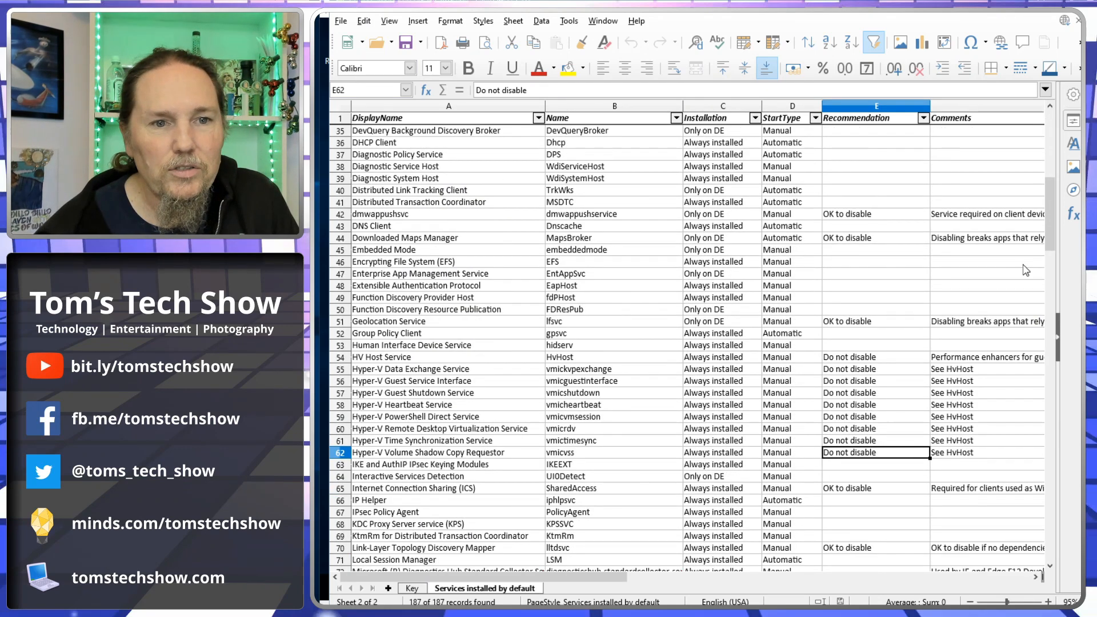
{"action": "left_click_drag", "start_coordinate": [1051, 229], "coordinate": [1044, 163]}
{"action": "left_click", "coordinate": [776, 132]}
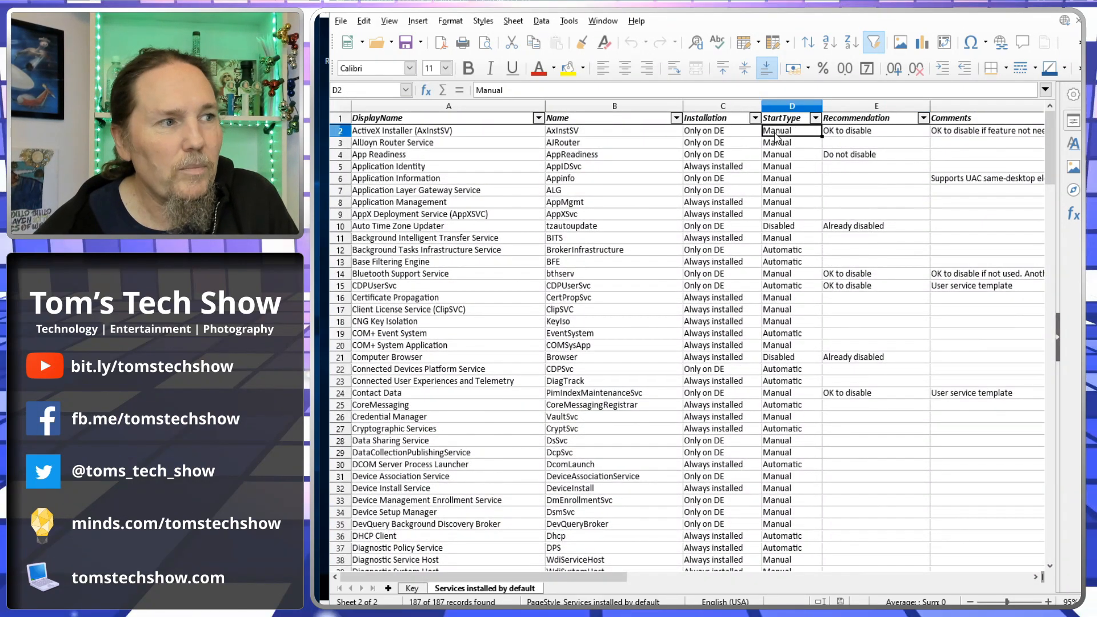
{"action": "left_click", "coordinate": [789, 228]}
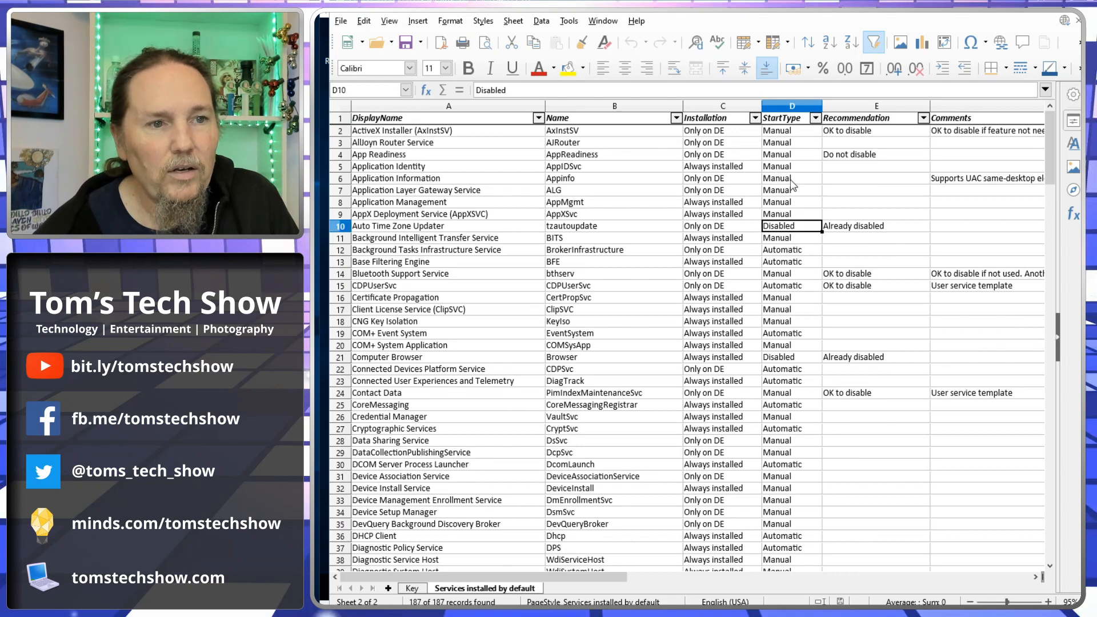
{"action": "left_click", "coordinate": [856, 161]}
{"action": "left_click", "coordinate": [858, 138]}
{"action": "left_click", "coordinate": [851, 157]}
{"action": "left_click", "coordinate": [414, 161]}
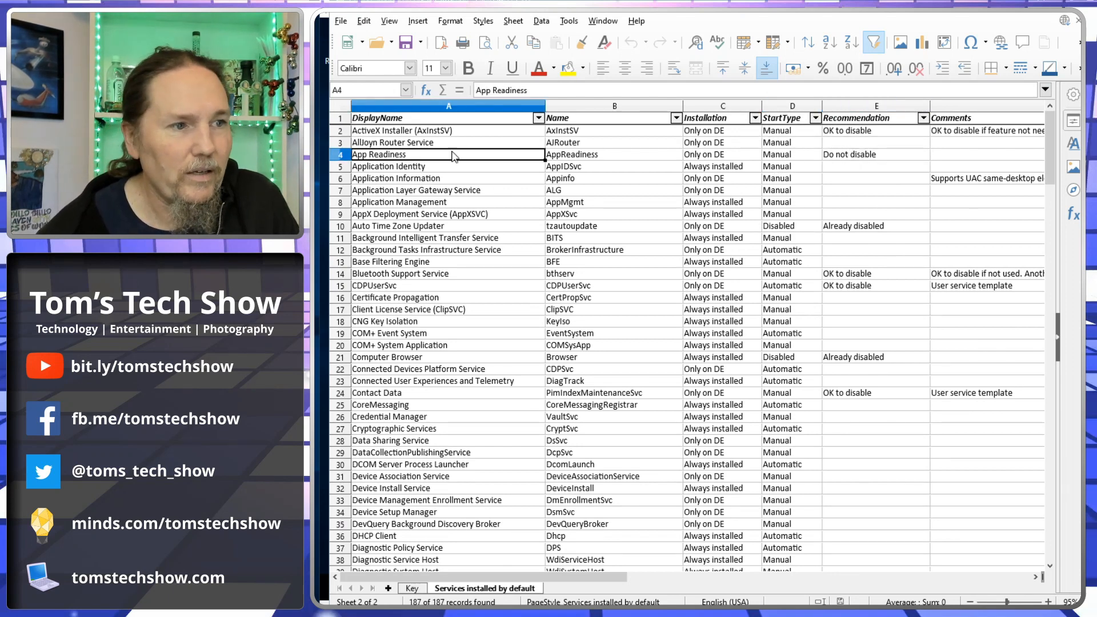
{"action": "left_click", "coordinate": [594, 157]}
{"action": "left_click", "coordinate": [697, 161]}
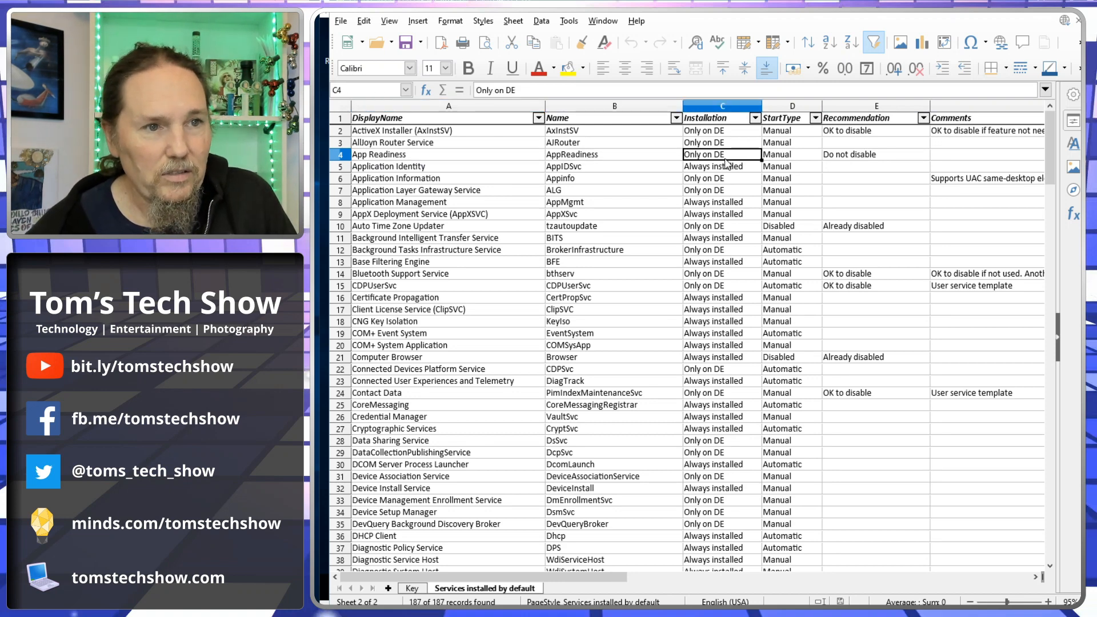
{"action": "left_click", "coordinate": [789, 160]}
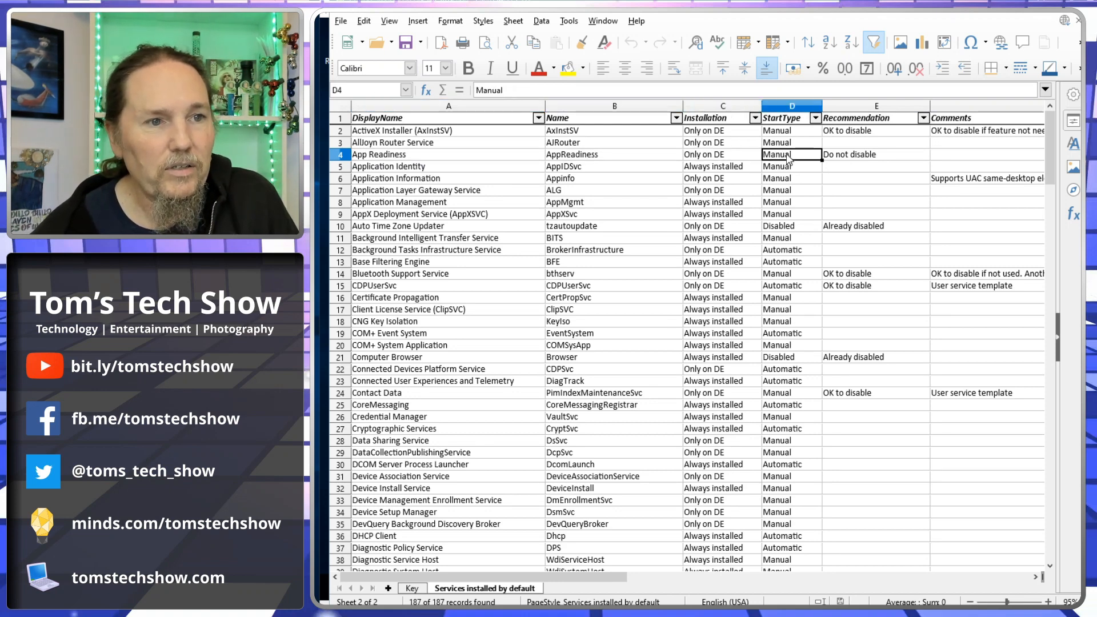
{"action": "left_click", "coordinate": [850, 164]}
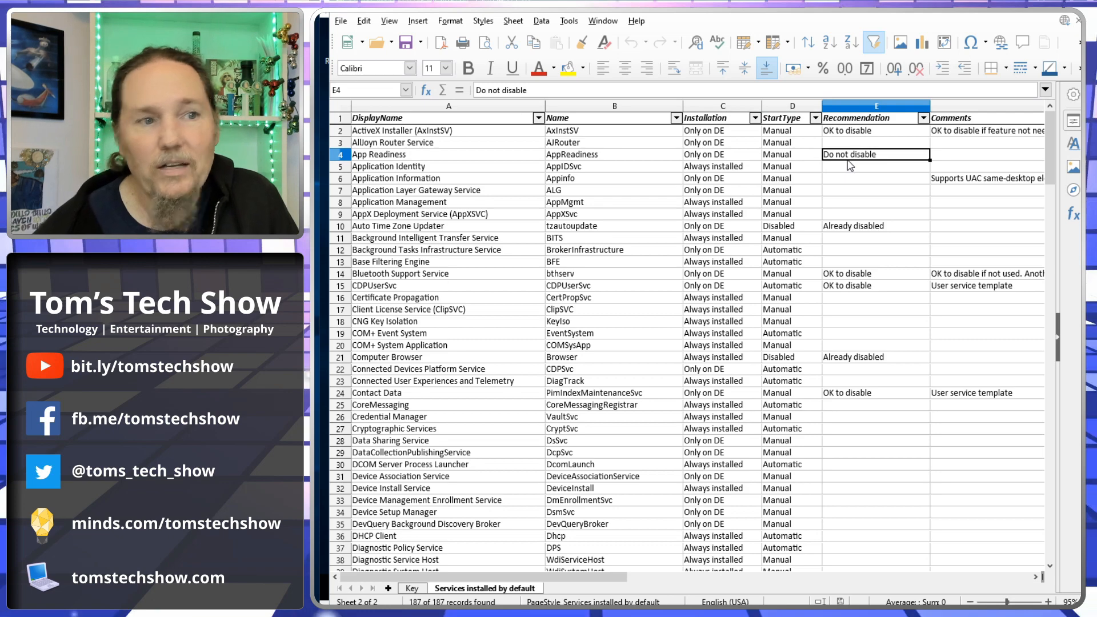
Examine the listed services further down, checking the disable recommendations for Geolocation Service and Downloaded Maps Manager.
{"action": "scroll", "coordinate": [874, 238], "scroll_direction": "down", "scroll_amount": 1}
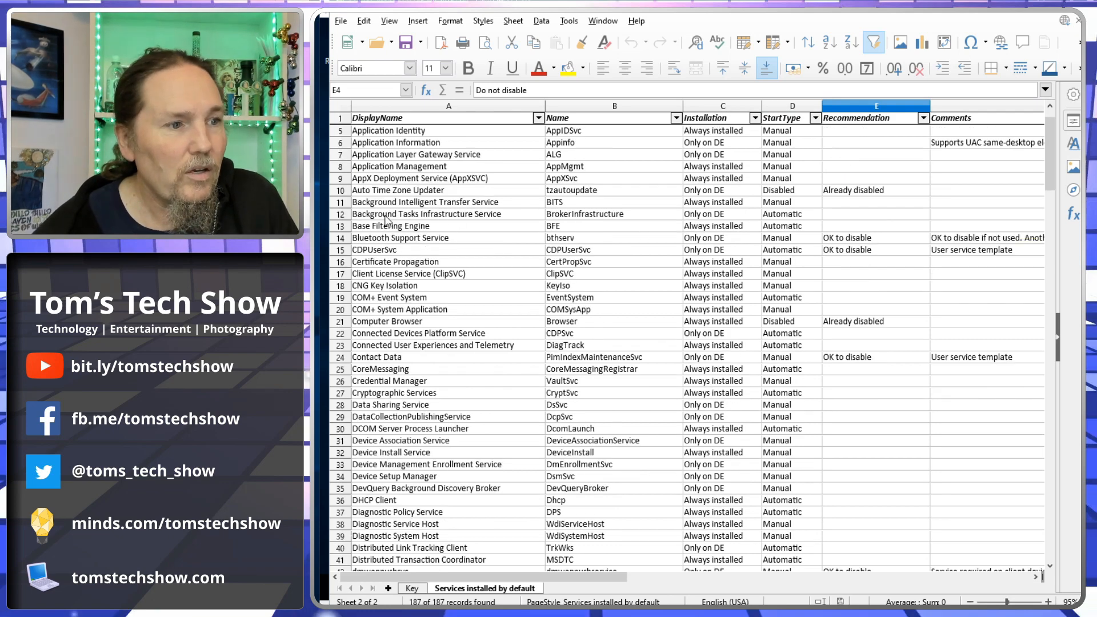
{"action": "scroll", "coordinate": [503, 332], "scroll_direction": "down", "scroll_amount": 6}
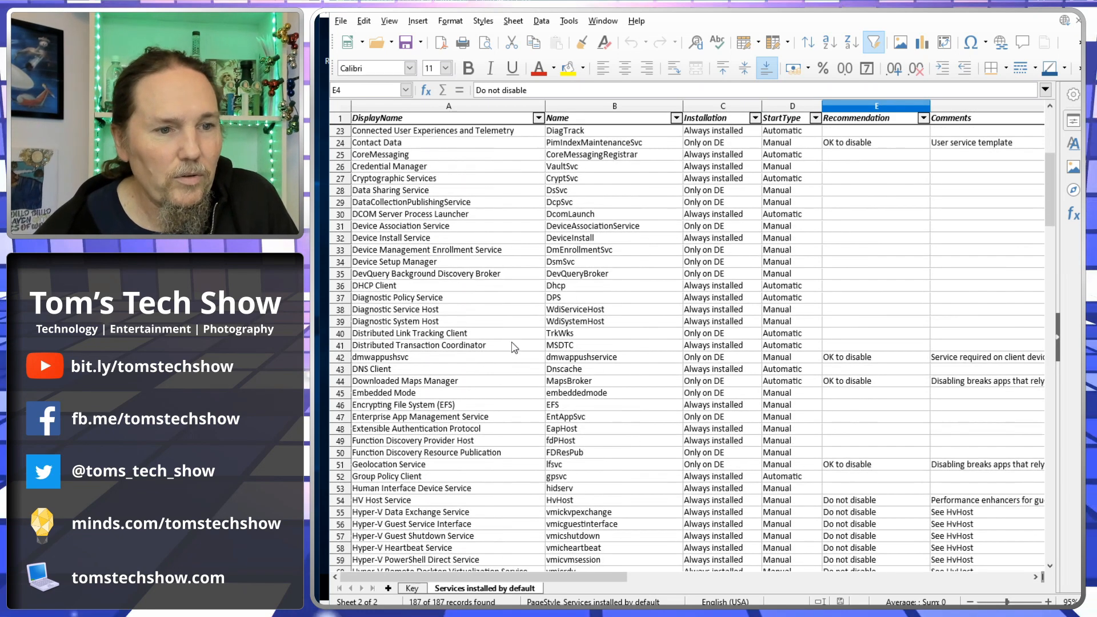
{"action": "left_click", "coordinate": [470, 335]}
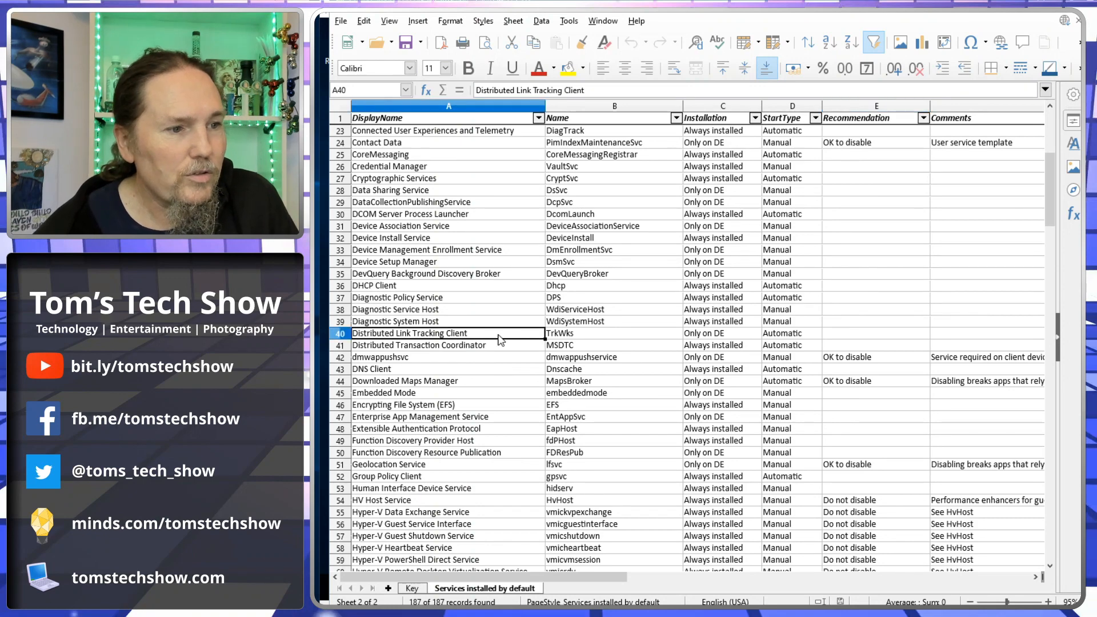
{"action": "left_click_drag", "start_coordinate": [611, 578], "coordinate": [415, 583]}
{"action": "scroll", "coordinate": [629, 434], "scroll_direction": "down", "scroll_amount": 5}
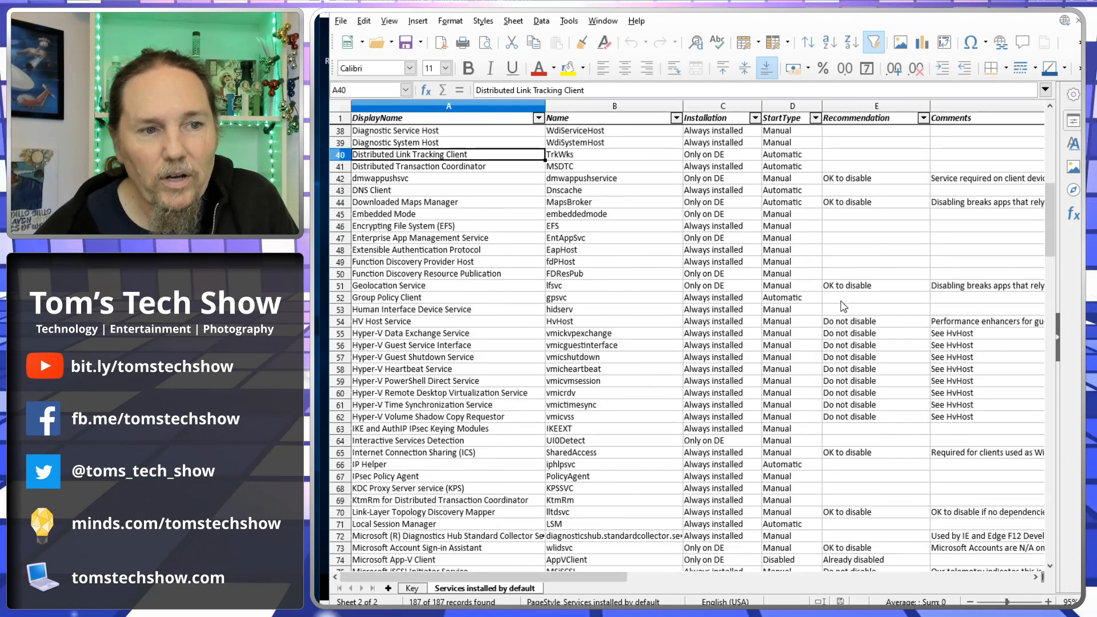
{"action": "left_click", "coordinate": [378, 289]}
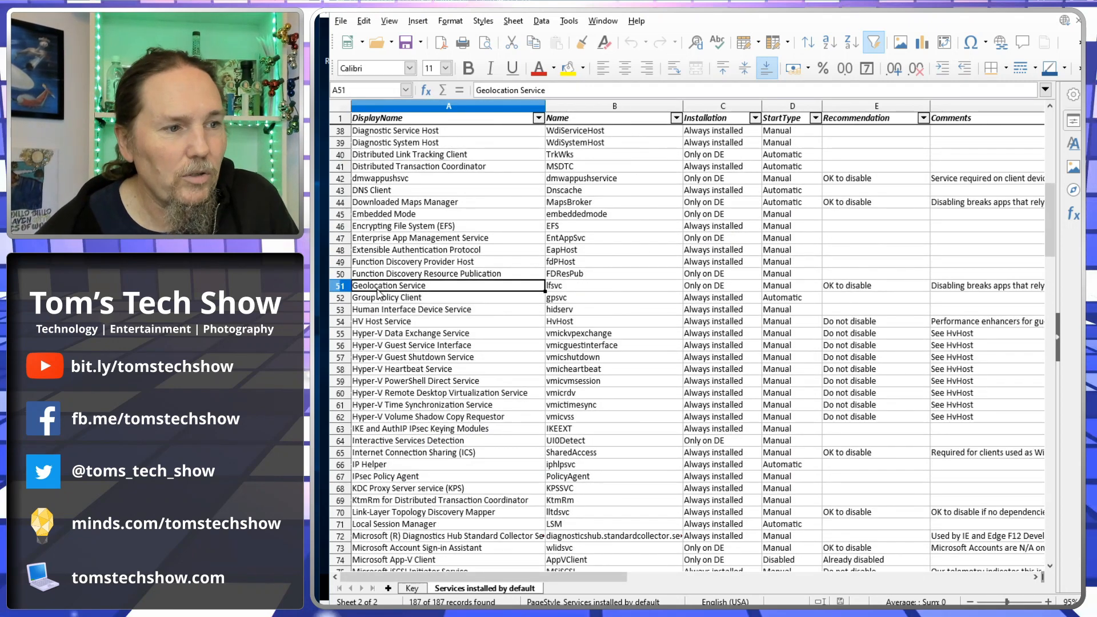
{"action": "left_click", "coordinate": [862, 288]}
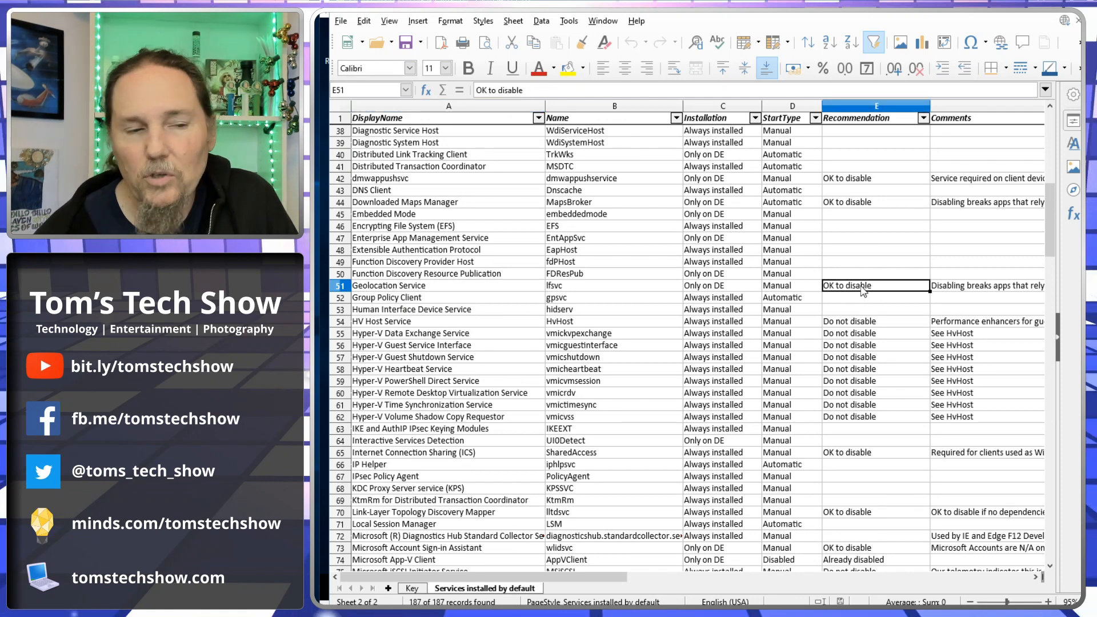
{"action": "left_click", "coordinate": [396, 206]}
{"action": "left_click", "coordinate": [863, 204]}
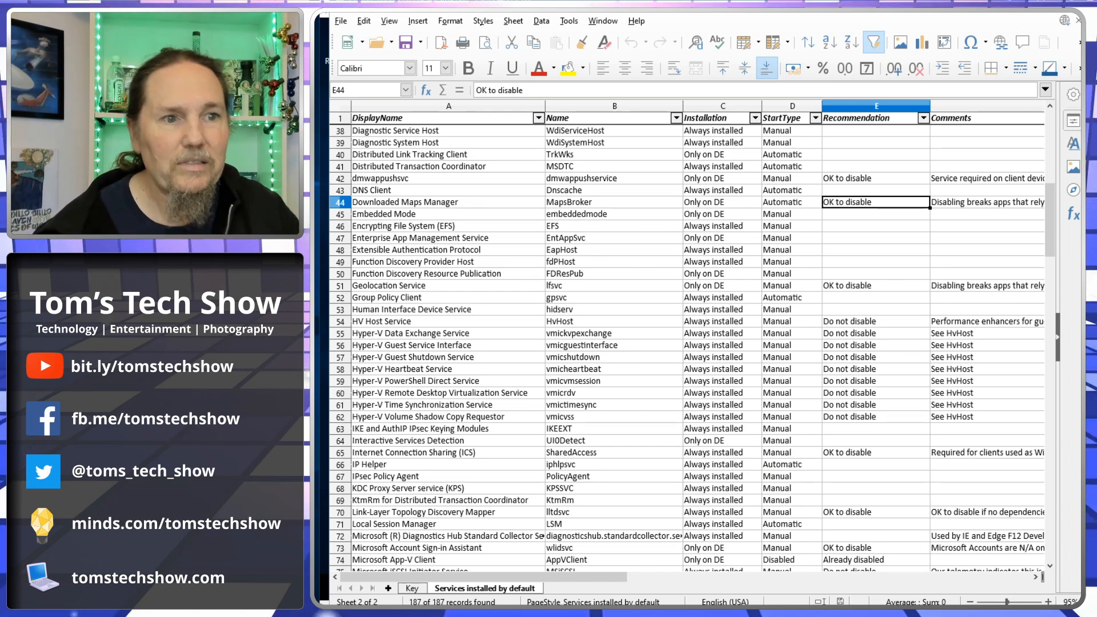
Switch to PowerShell ISE, enlarge the text to 120% and review the Set-Service commands in kill-services.ps1.
{"action": "key", "text": "alt+Tab"}
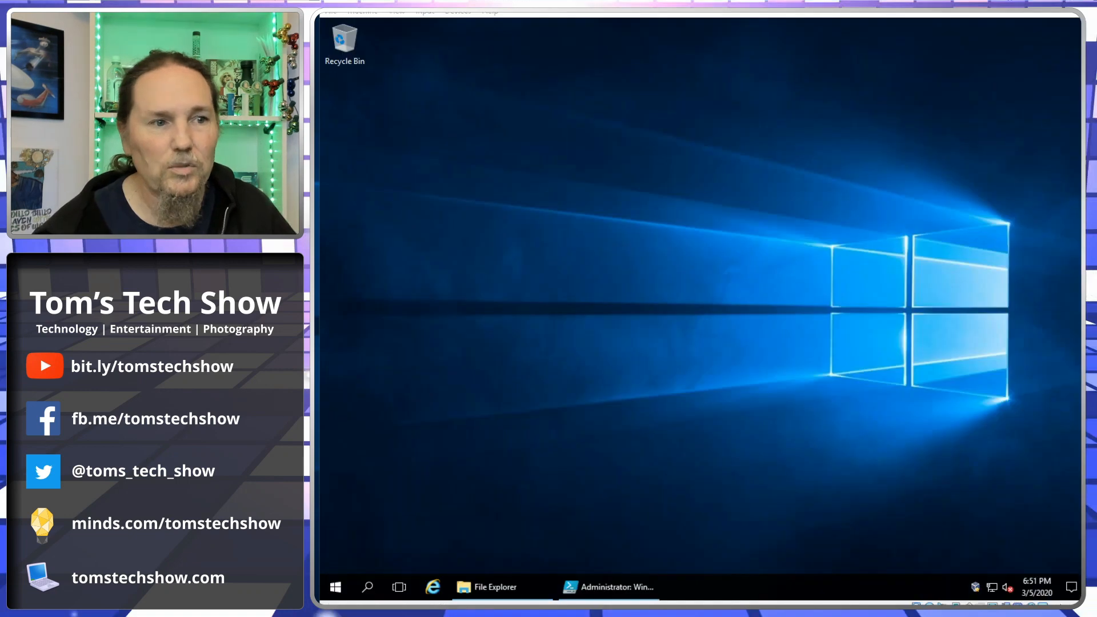
{"action": "left_click", "coordinate": [606, 583]}
{"action": "left_click_drag", "start_coordinate": [772, 469], "coordinate": [772, 490]}
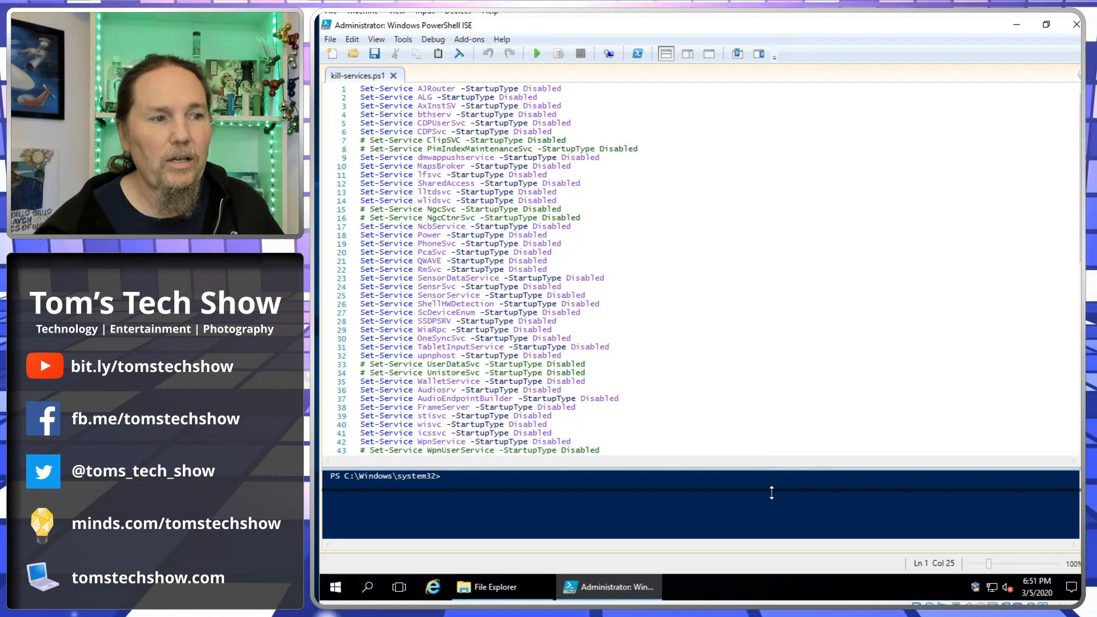
{"action": "scroll", "coordinate": [726, 285], "scroll_direction": "down", "scroll_amount": 5}
{"action": "scroll", "coordinate": [726, 285], "scroll_direction": "up", "scroll_amount": 5}
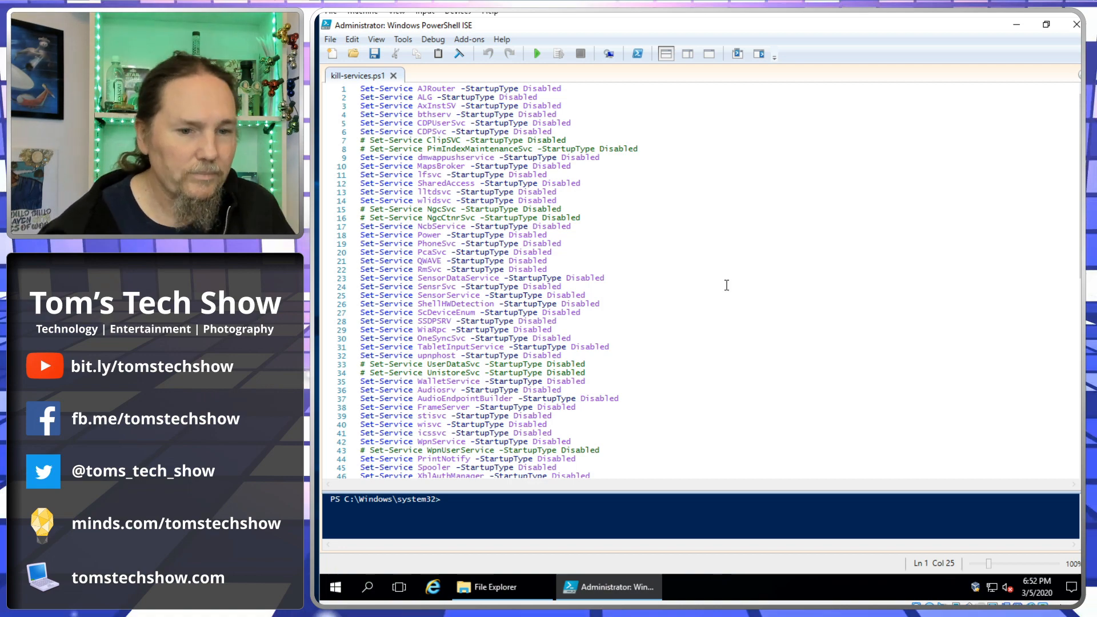
{"action": "left_click_drag", "start_coordinate": [989, 566], "coordinate": [994, 566]}
{"action": "scroll", "coordinate": [758, 205], "scroll_direction": "down", "scroll_amount": 1}
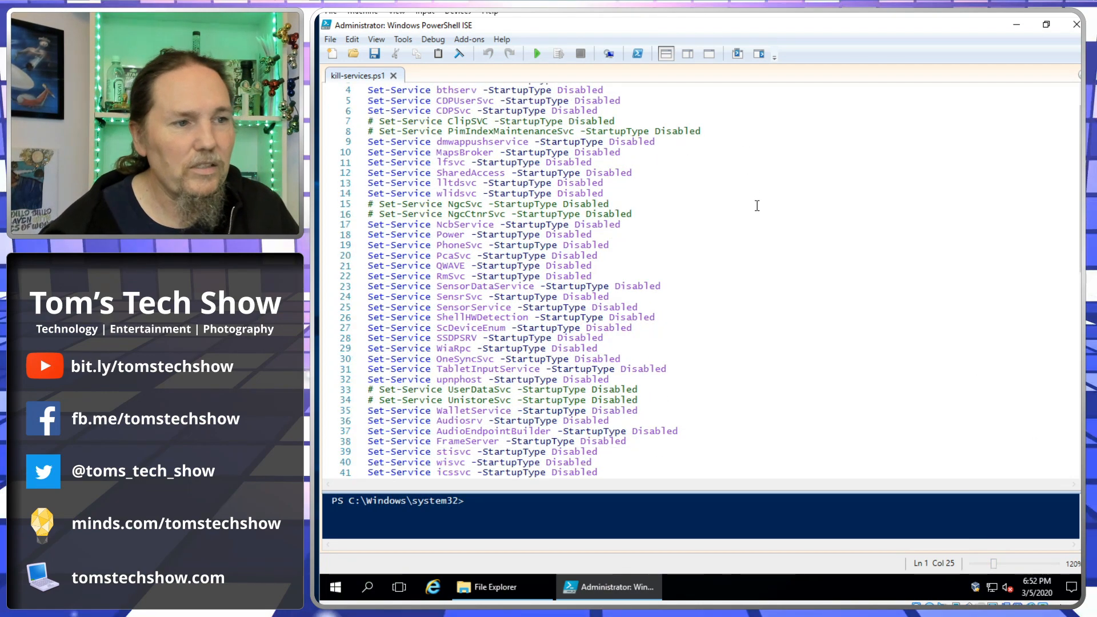
{"action": "scroll", "coordinate": [758, 206], "scroll_direction": "down", "scroll_amount": 10}
{"action": "scroll", "coordinate": [754, 236], "scroll_direction": "up", "scroll_amount": 11}
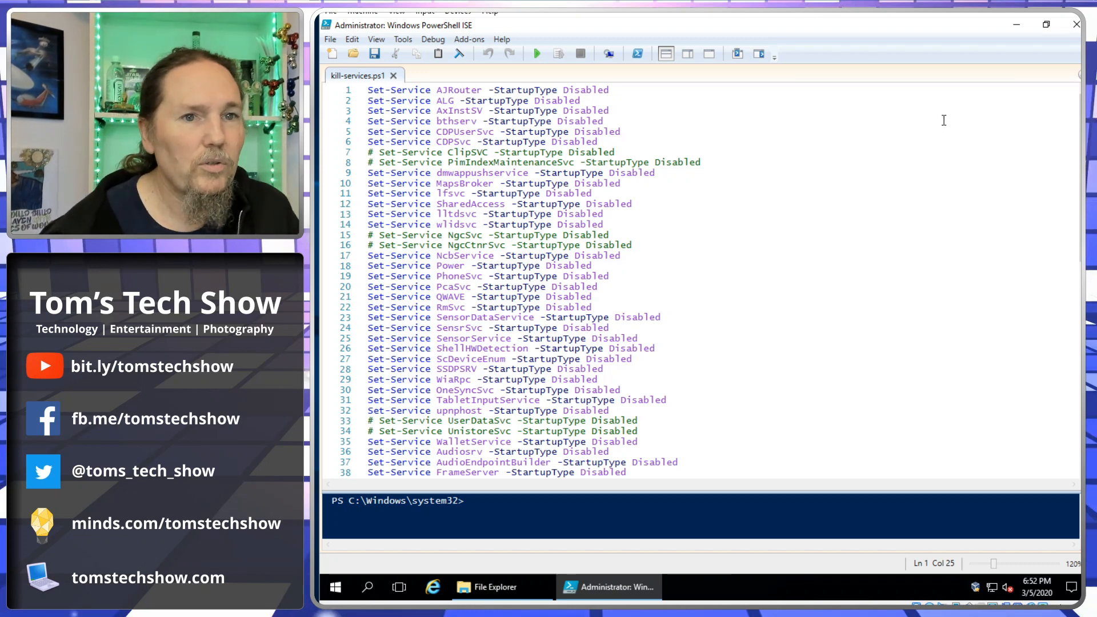
Run the whole kill-services.ps1 script with a taller console pane, and close the script editor.
{"action": "left_click_drag", "start_coordinate": [622, 490], "coordinate": [621, 420]}
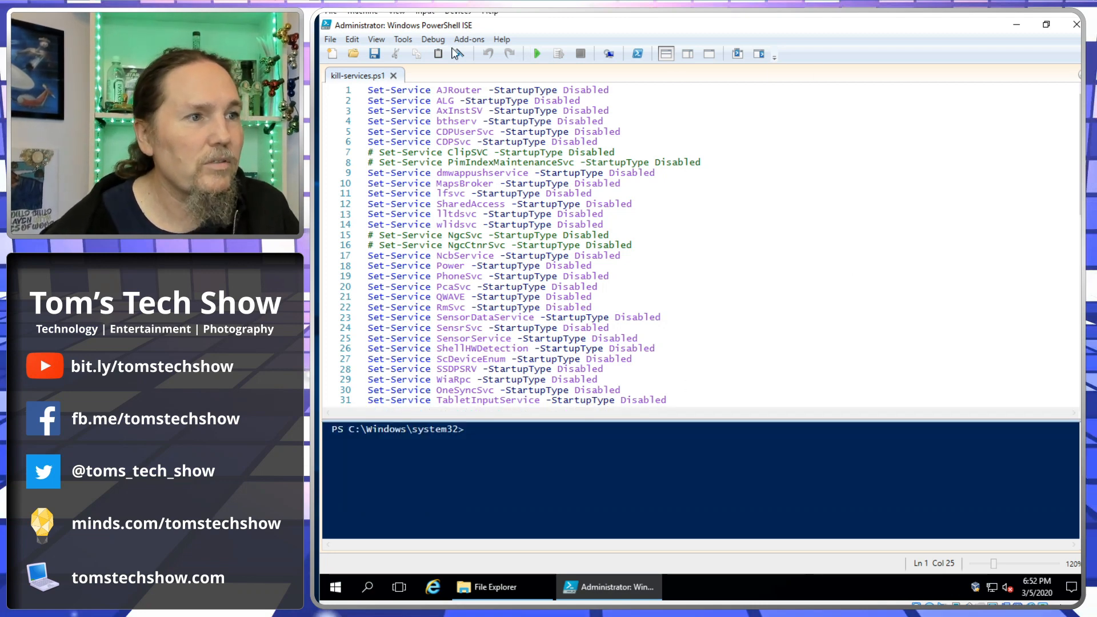
{"action": "left_click", "coordinate": [536, 53]}
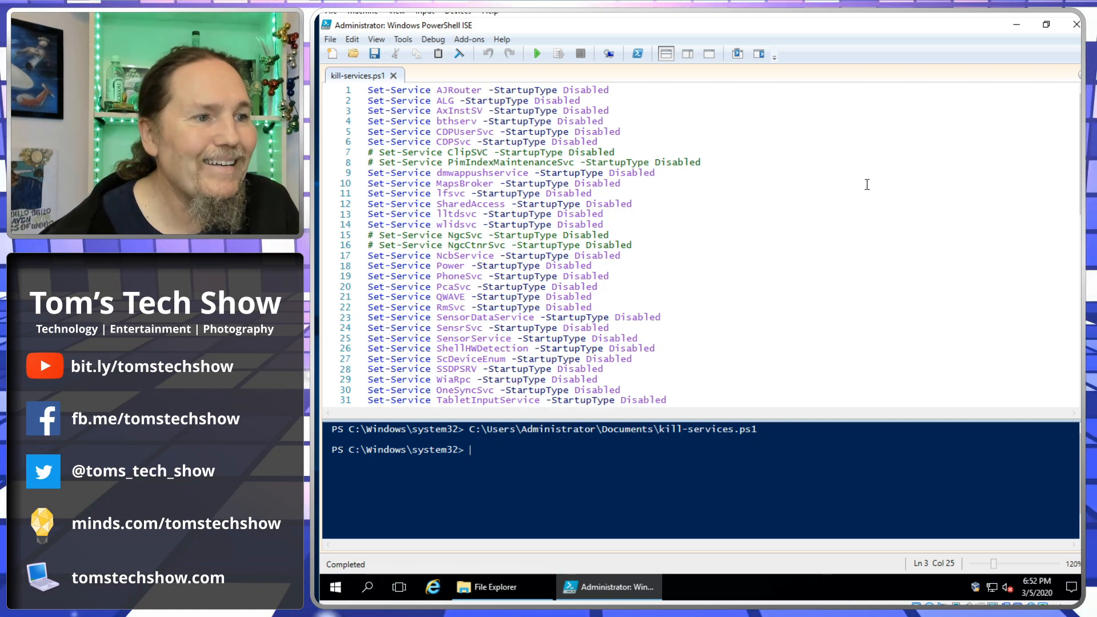
{"action": "left_click", "coordinate": [1075, 25]}
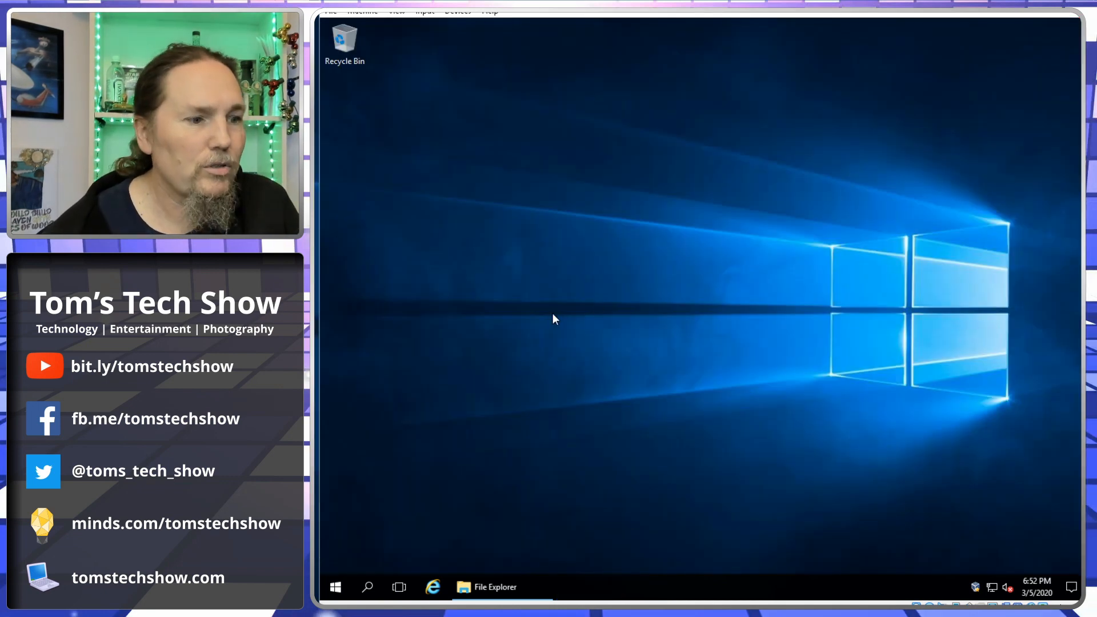
{"action": "left_click", "coordinate": [337, 587]}
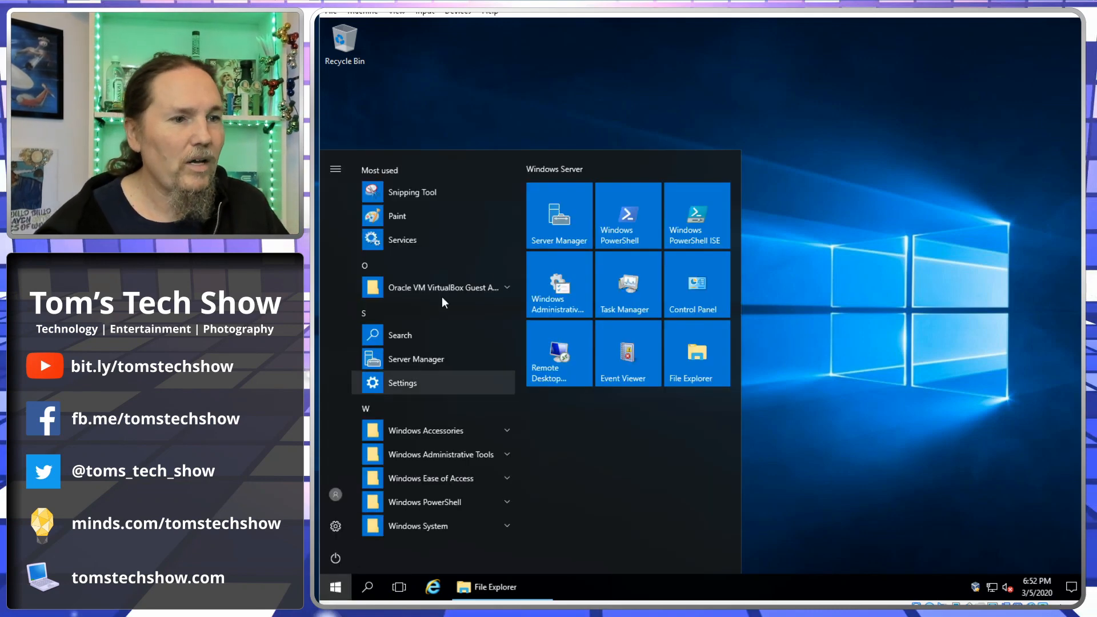
{"action": "left_click", "coordinate": [562, 220]}
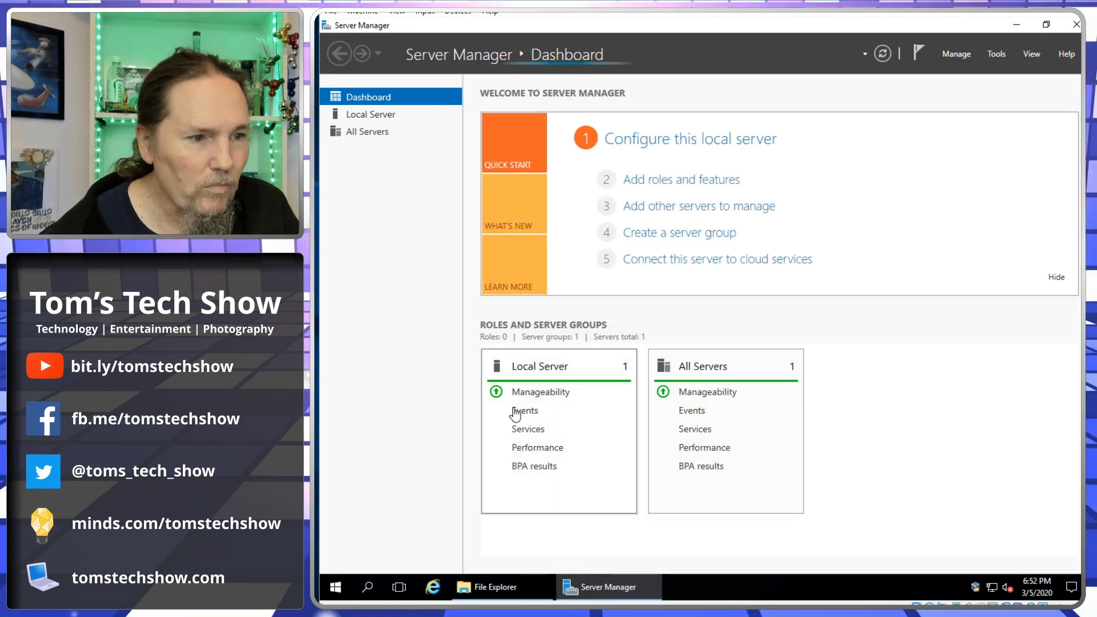
{"action": "left_click", "coordinate": [703, 180]}
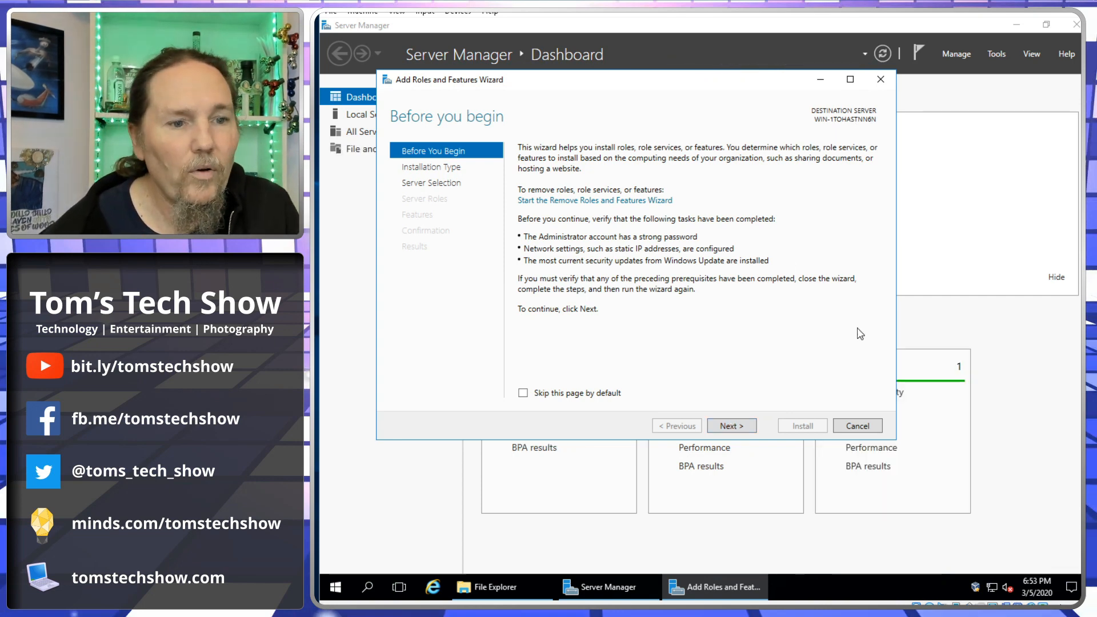
{"action": "left_click", "coordinate": [857, 426]}
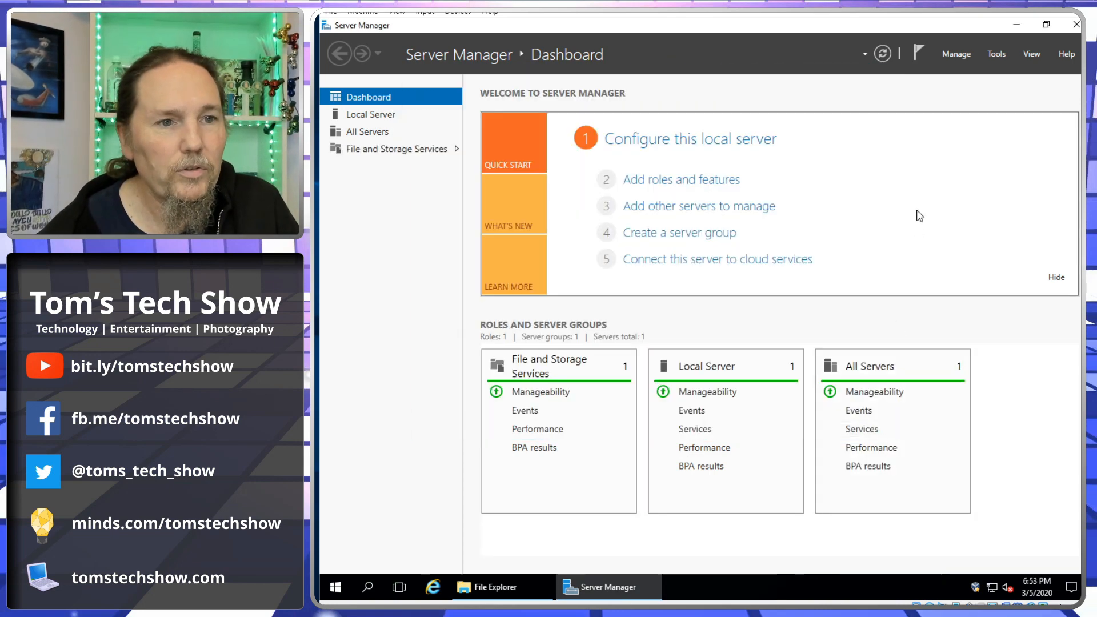
{"action": "left_click", "coordinate": [1077, 24]}
Open the computer name settings from This PC's system properties and enter ad-dns-1 as the computer name.
{"action": "left_click", "coordinate": [500, 582]}
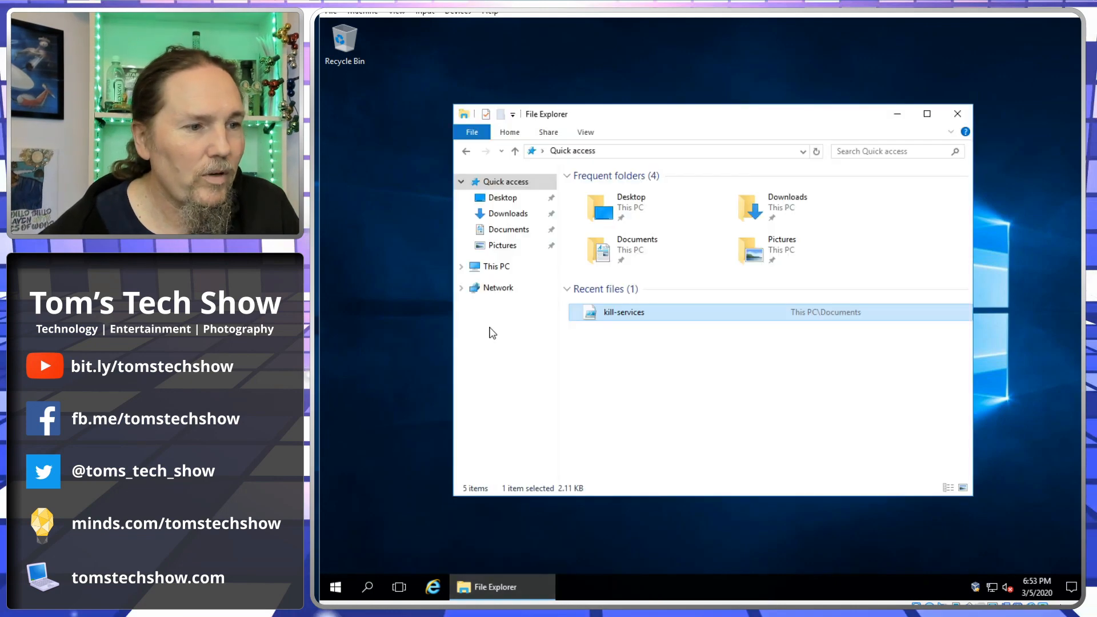
{"action": "right_click", "coordinate": [490, 267]}
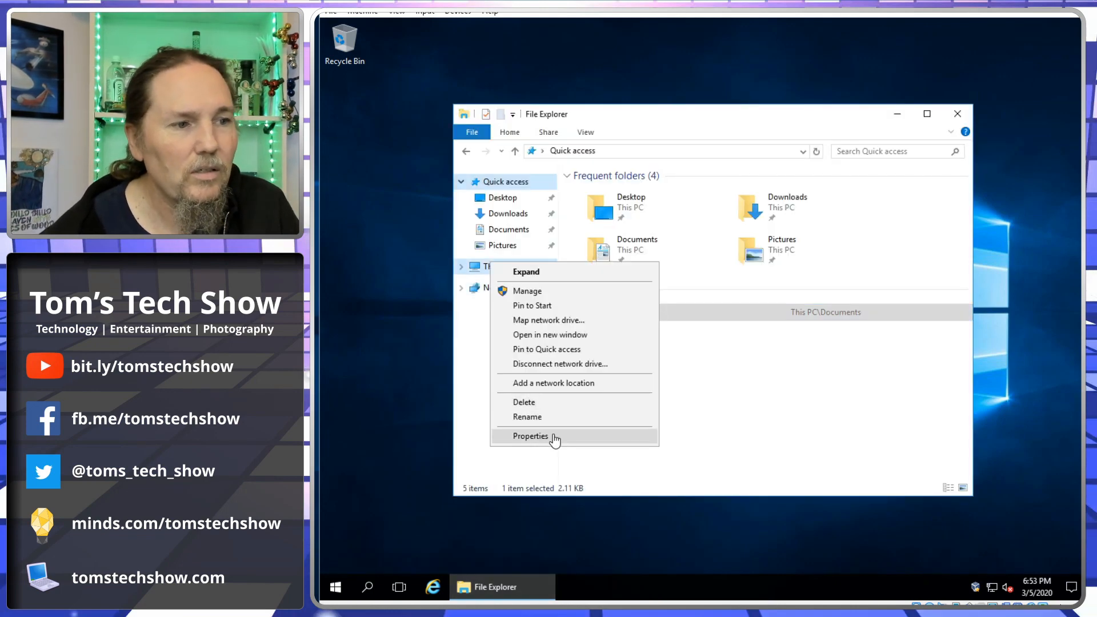
{"action": "left_click", "coordinate": [530, 436]}
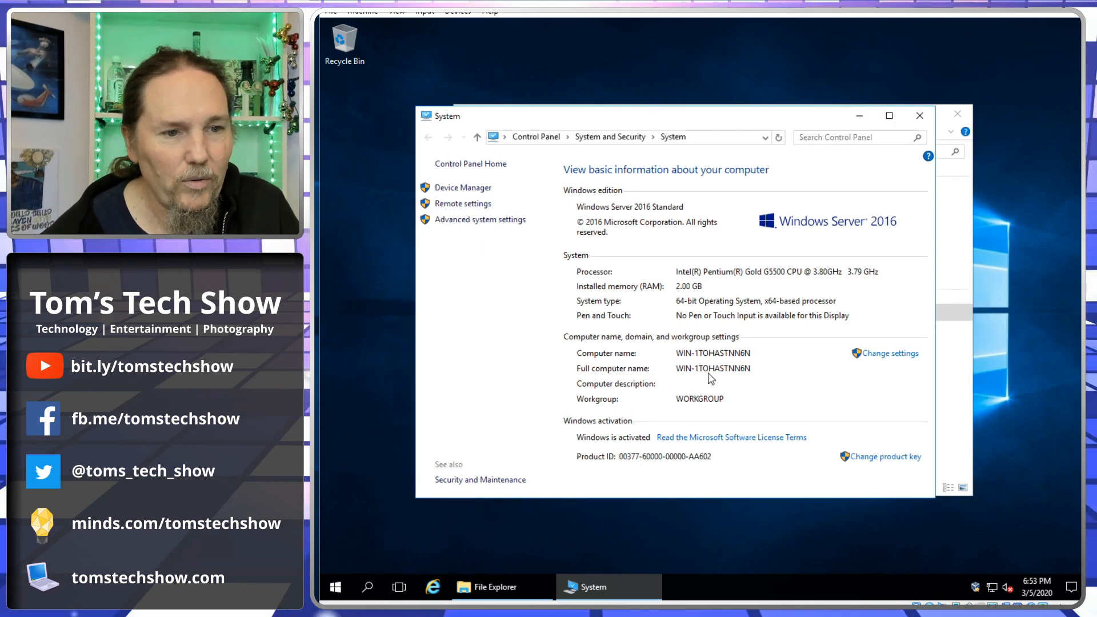
{"action": "left_click", "coordinate": [892, 354]}
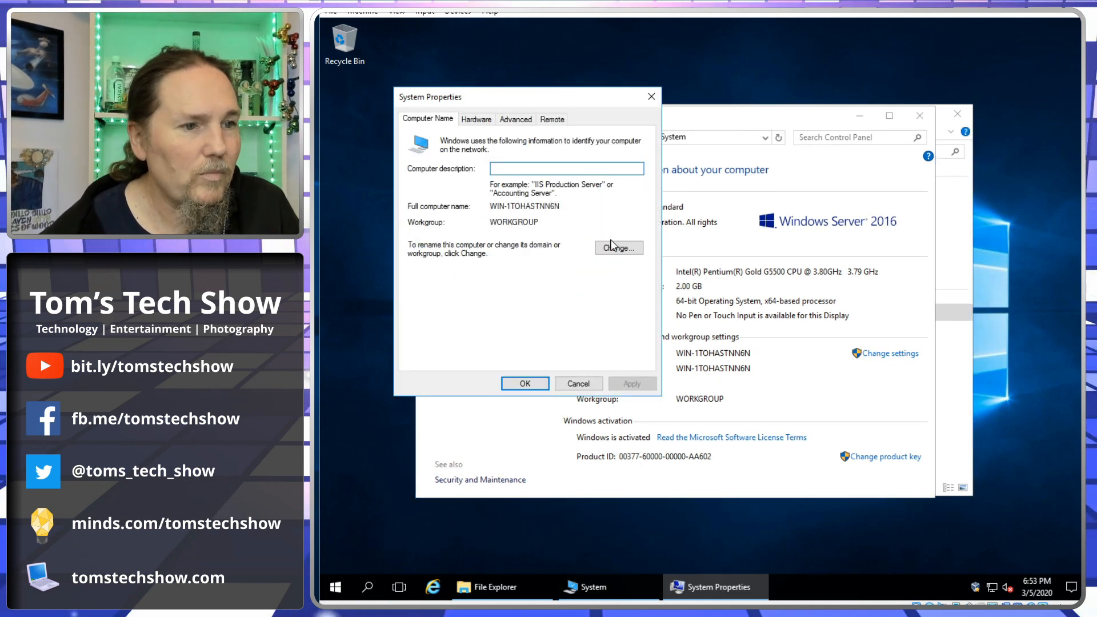
{"action": "left_click", "coordinate": [614, 246]}
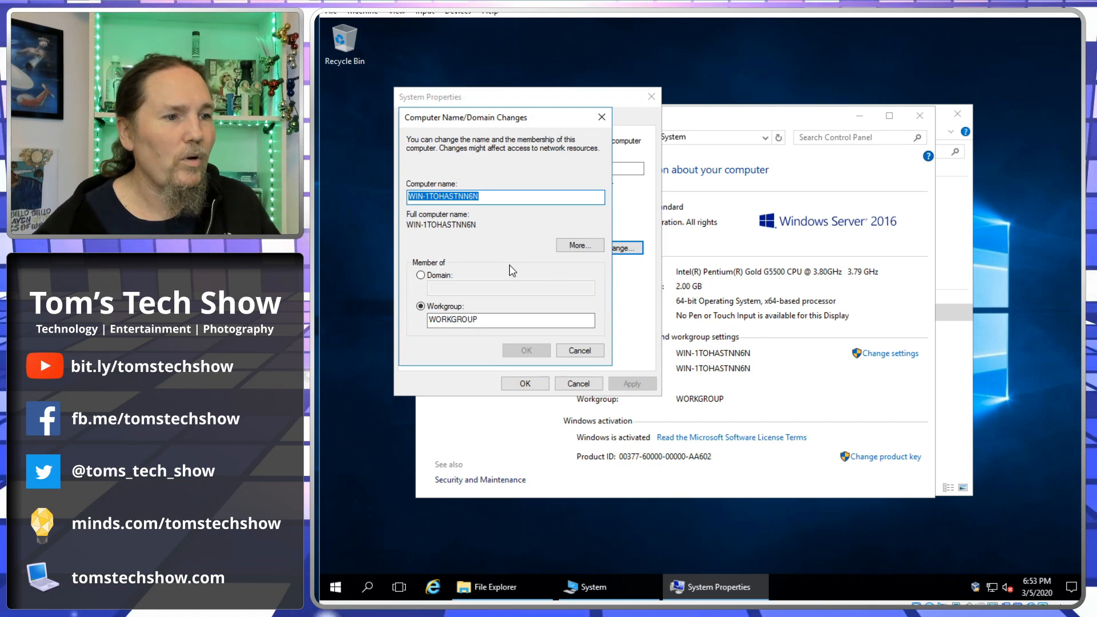
{"action": "type", "text": "asd"}
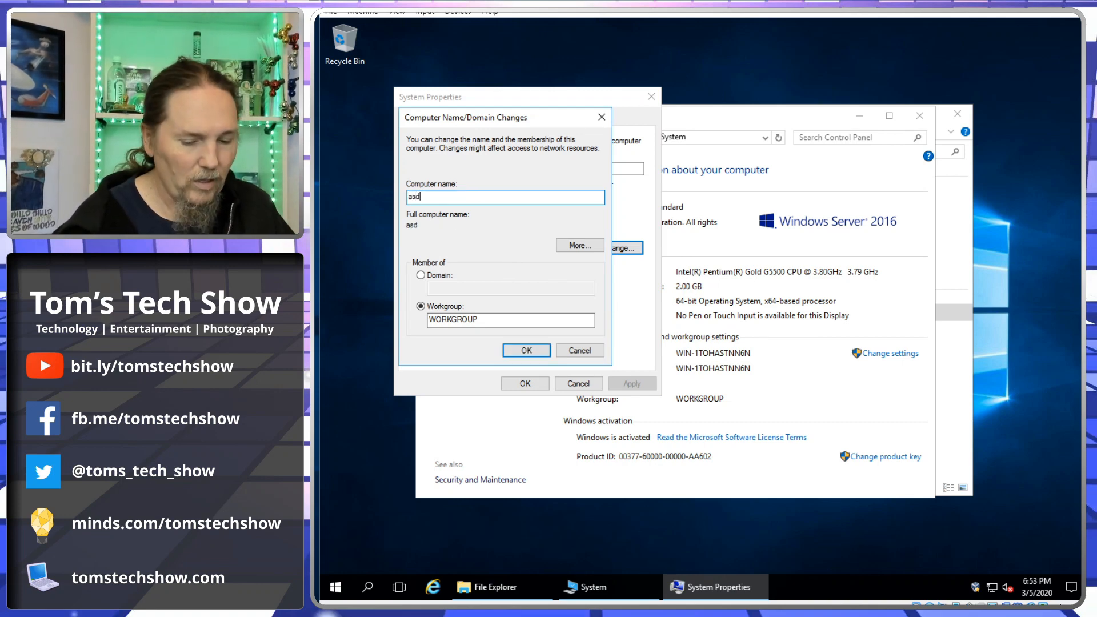
{"action": "key", "text": "BackSpace"}
{"action": "key", "text": "BackSpace"}
{"action": "type", "text": "d-dns-1"}
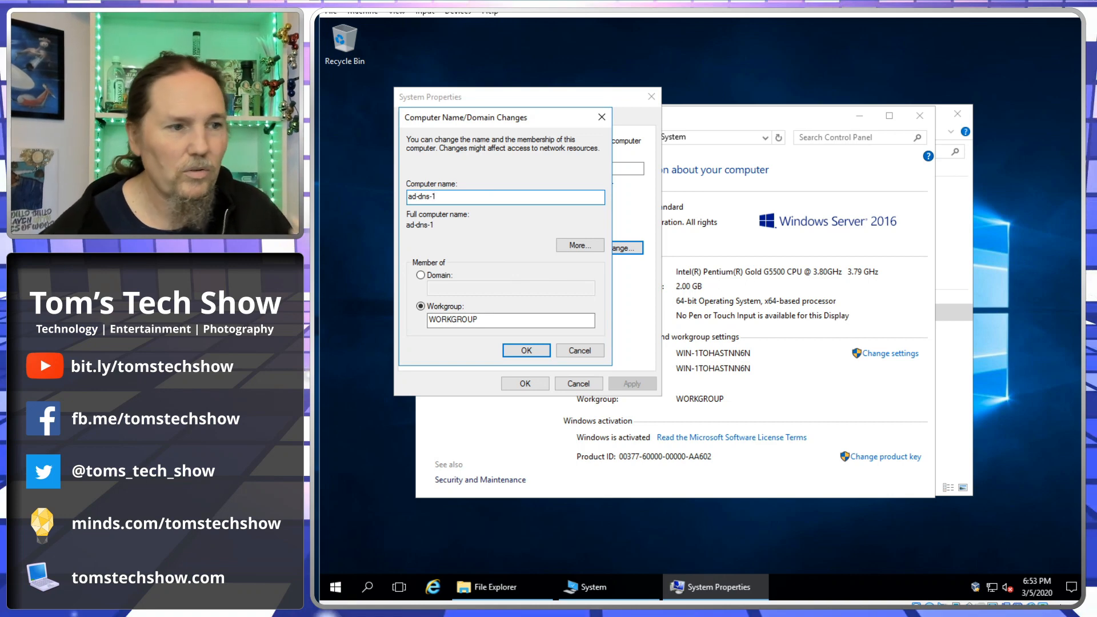
Set the workgroup to TOMSTECHSHOW, apply the computer name and workgroup changes, and restart the server.
{"action": "double_click", "coordinate": [492, 322]}
{"action": "type", "text": "TOM"}
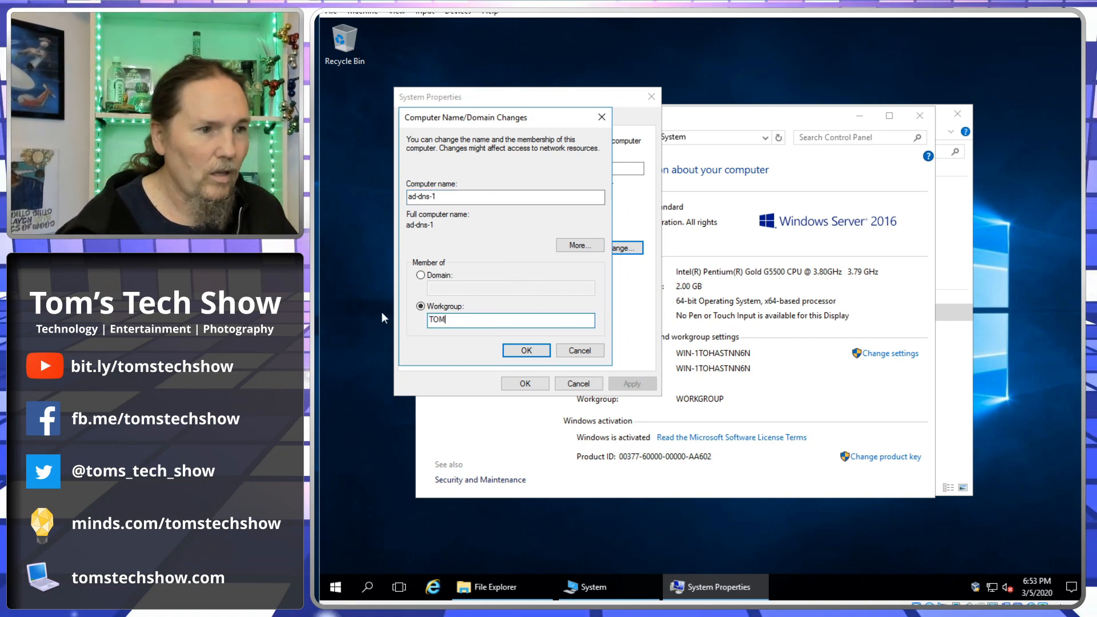
{"action": "type", "text": "STECHSHOW"}
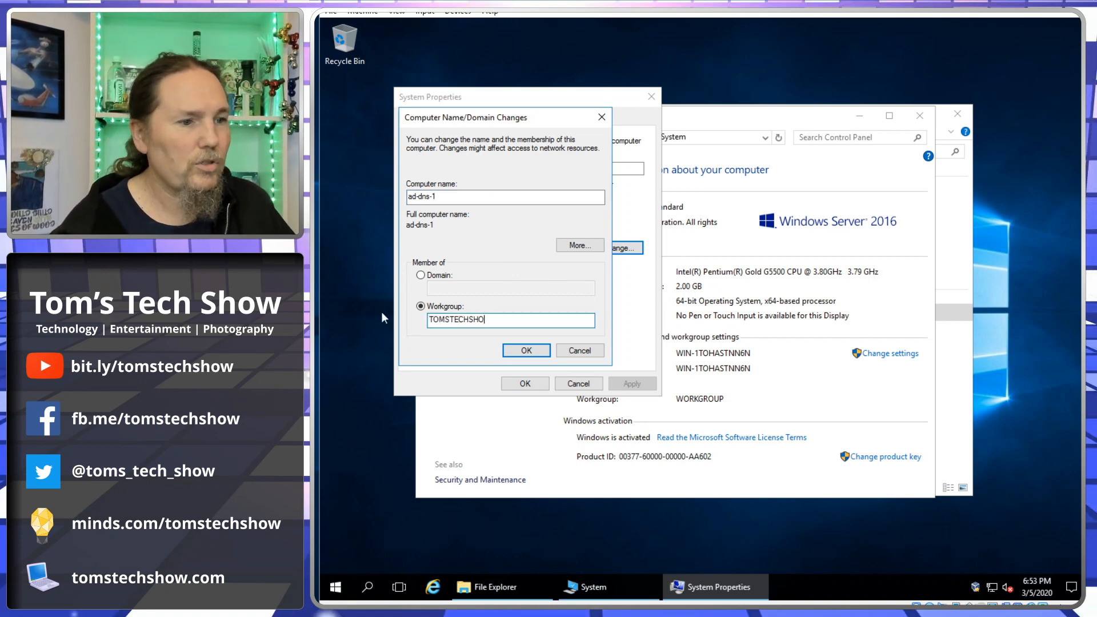
{"action": "left_click", "coordinate": [531, 351]}
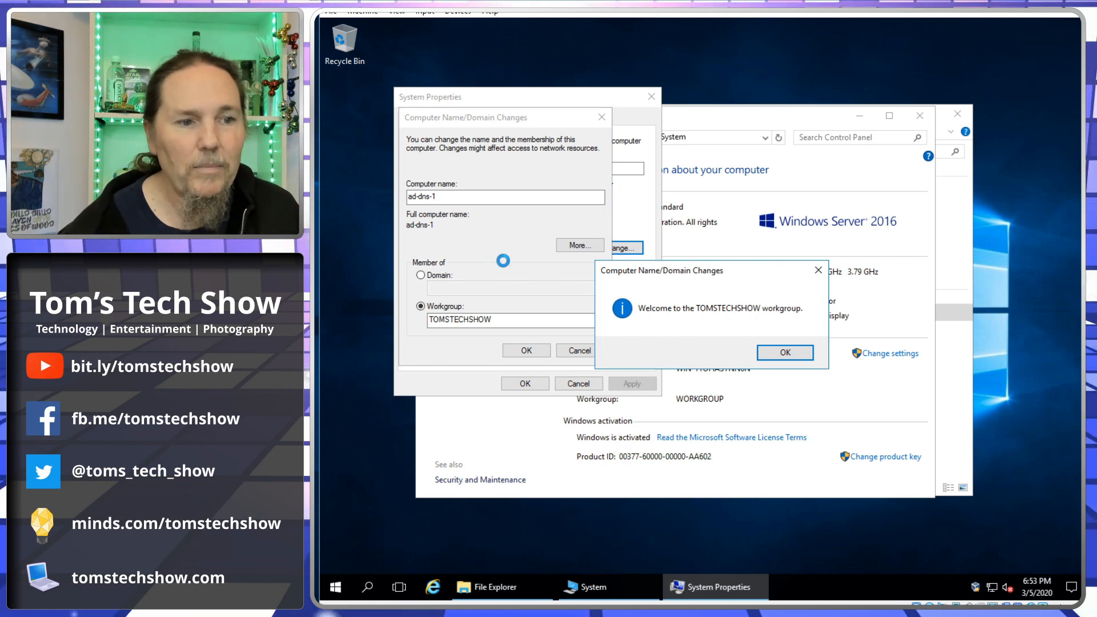
{"action": "left_click", "coordinate": [786, 352]}
{"action": "left_click", "coordinate": [789, 319]}
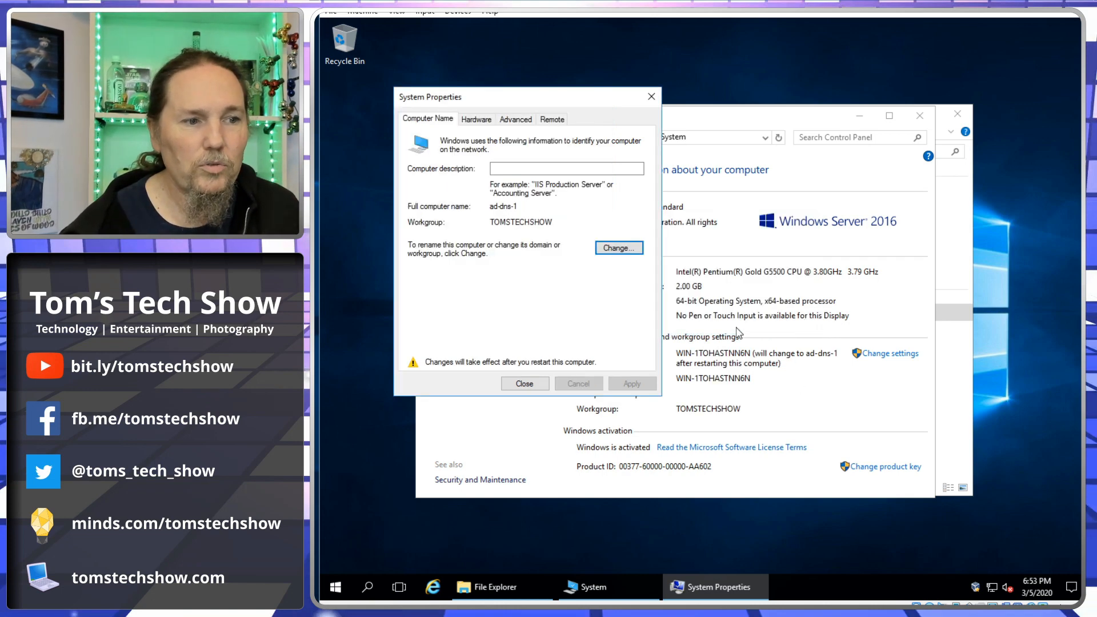
{"action": "left_click", "coordinate": [524, 384]}
{"action": "left_click", "coordinate": [695, 317]}
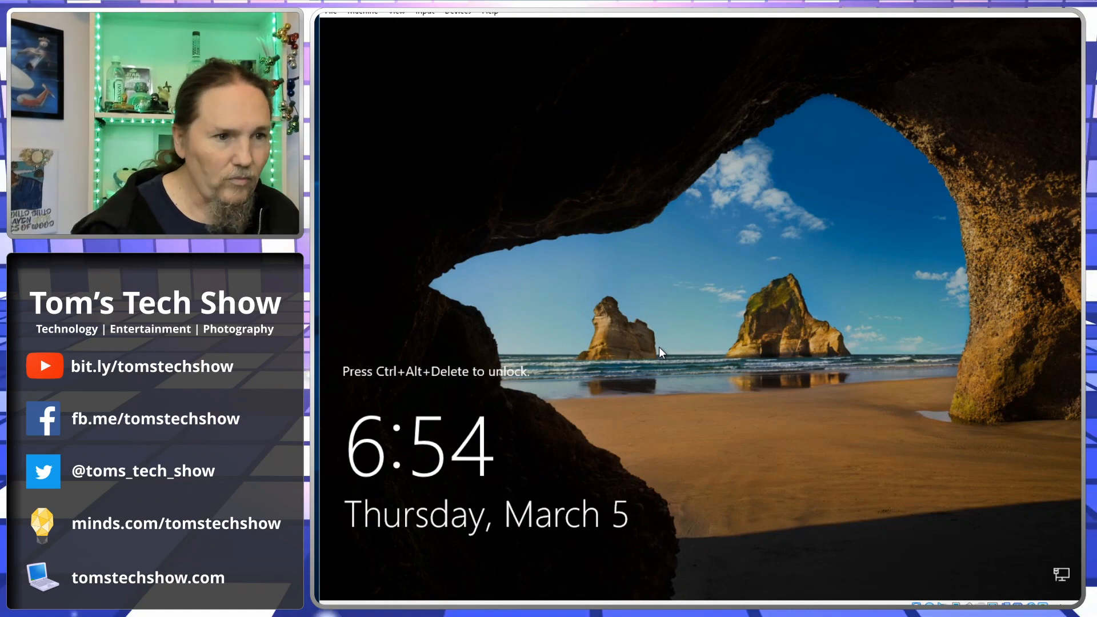
Unlock the restarted server and sign in as Administrator by entering the account password.
{"action": "key", "text": "ctrl+alt+Delete"}
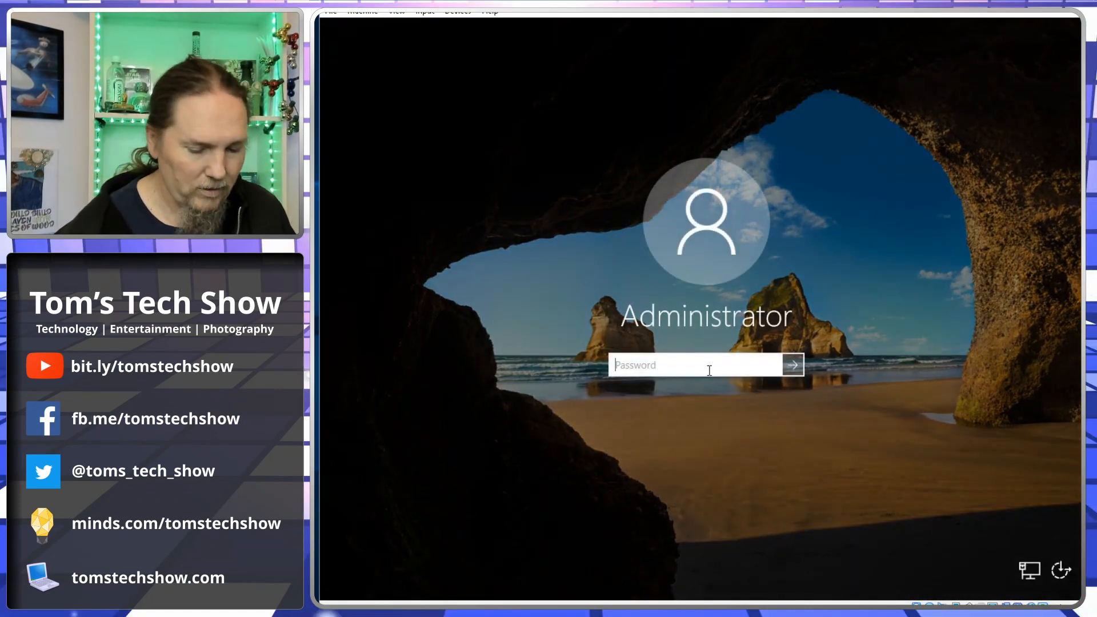
{"action": "type", "text": "••••••"}
{"action": "key", "text": "Return"}
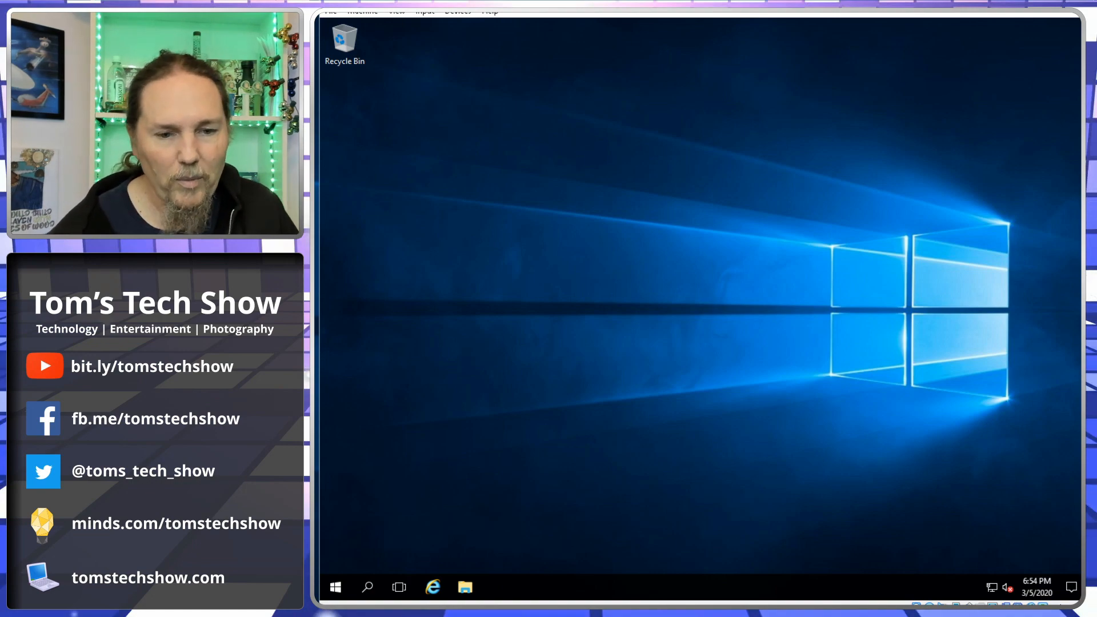
Examine the host machine's memory usage in Task Manager's performance view, and close Task Manager.
{"action": "right_click", "coordinate": [1038, 587]}
{"action": "left_click", "coordinate": [1029, 599]}
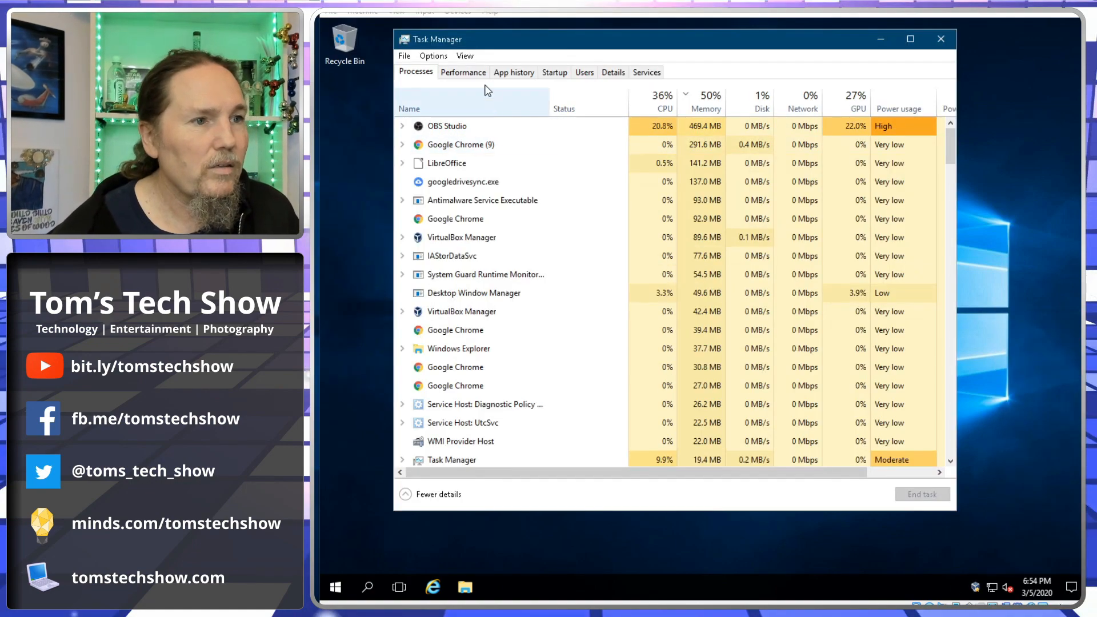
{"action": "left_click", "coordinate": [466, 73]}
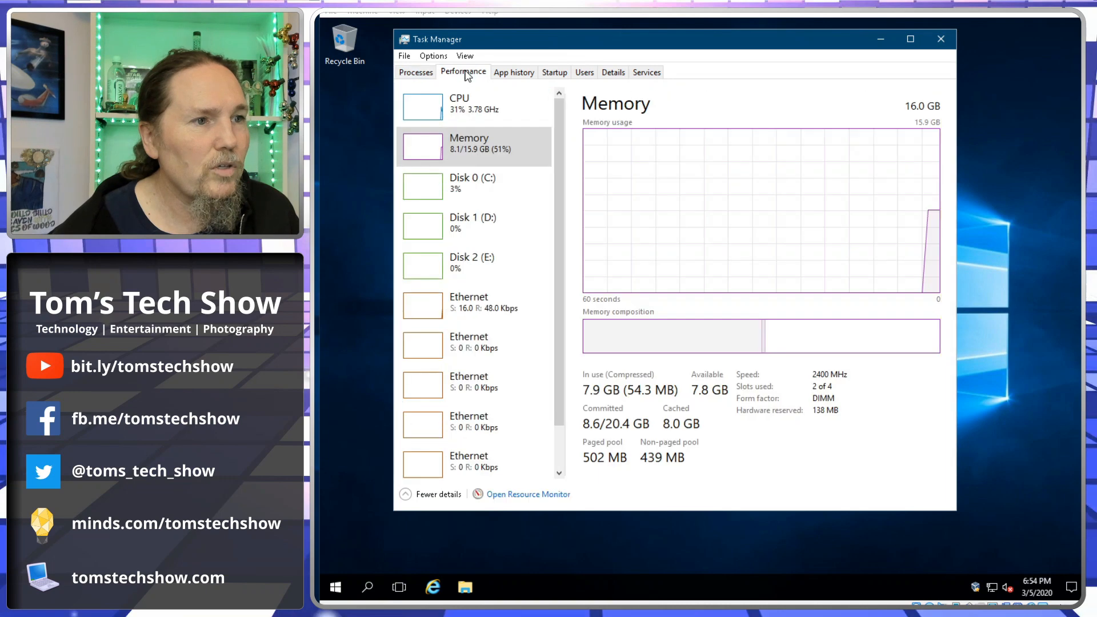
{"action": "left_click", "coordinate": [443, 149]}
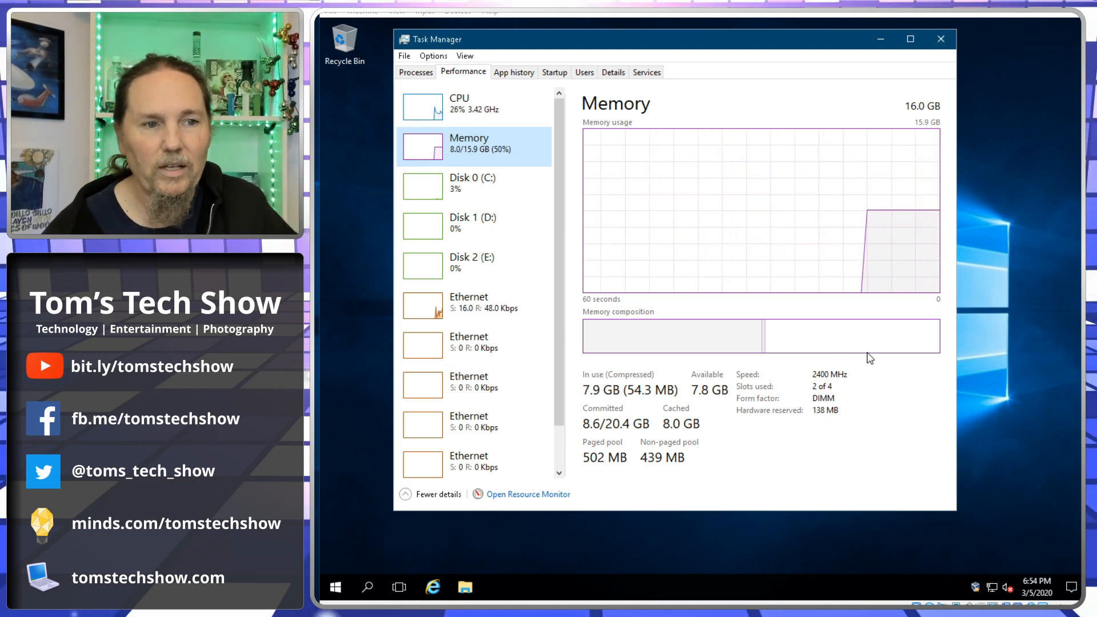
{"action": "left_click", "coordinate": [941, 40]}
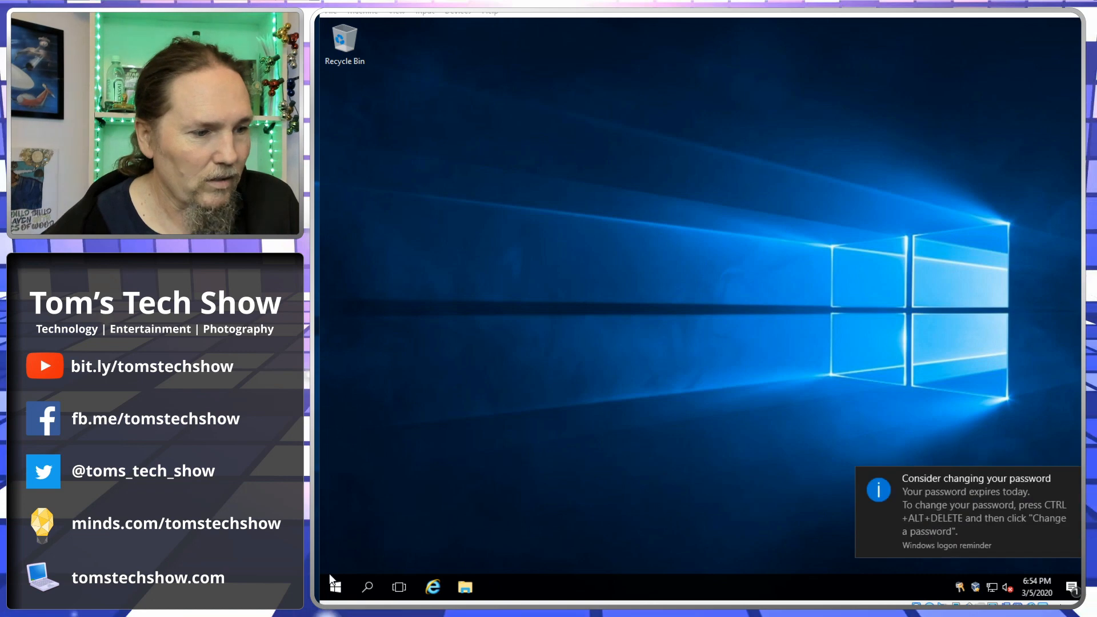
Dismiss the password reminder, open the Ethernet adapter's IPv4 properties and choose to use a manually specified IP address.
{"action": "left_click", "coordinate": [1067, 492]}
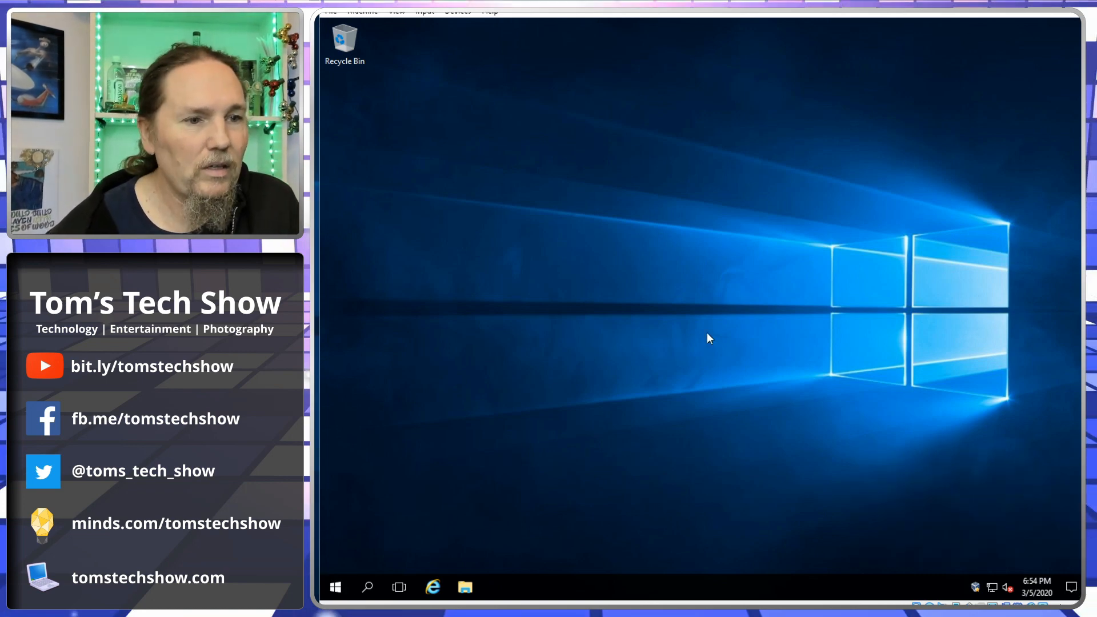
{"action": "left_click", "coordinate": [336, 587]}
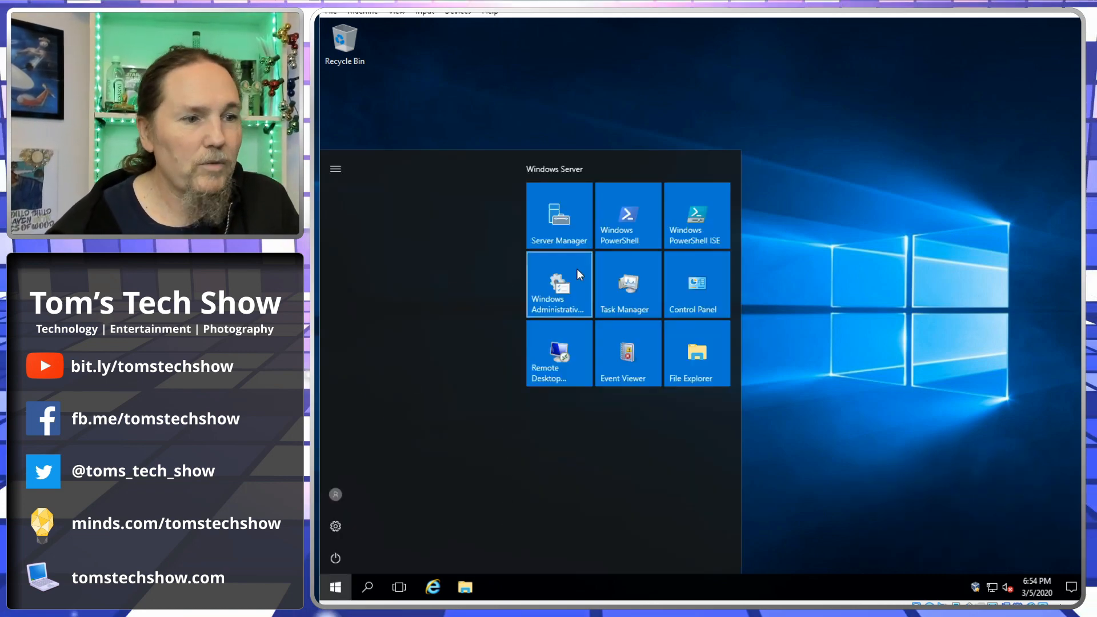
{"action": "right_click", "coordinate": [992, 588]}
{"action": "left_click", "coordinate": [997, 579]}
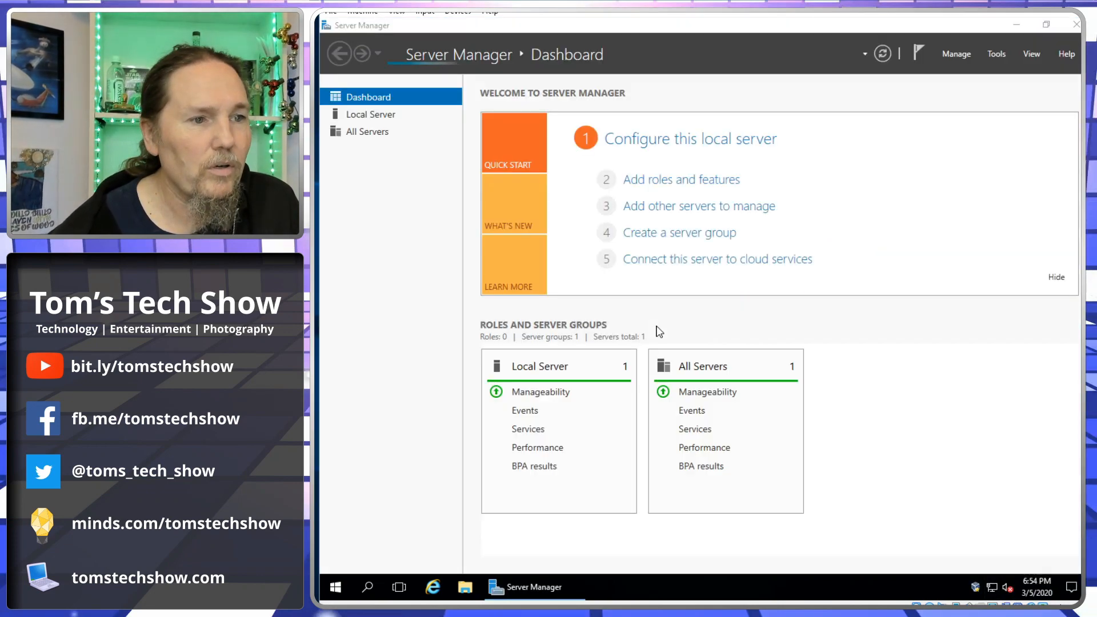
{"action": "left_click", "coordinate": [458, 189]}
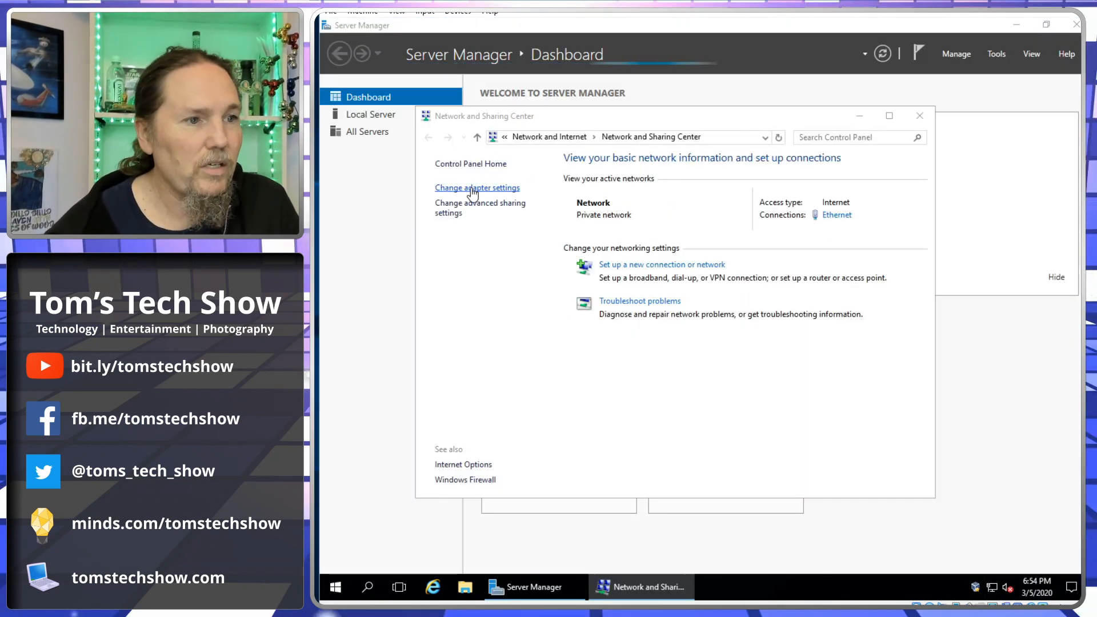
{"action": "right_click", "coordinate": [495, 222]}
{"action": "left_click", "coordinate": [524, 343]}
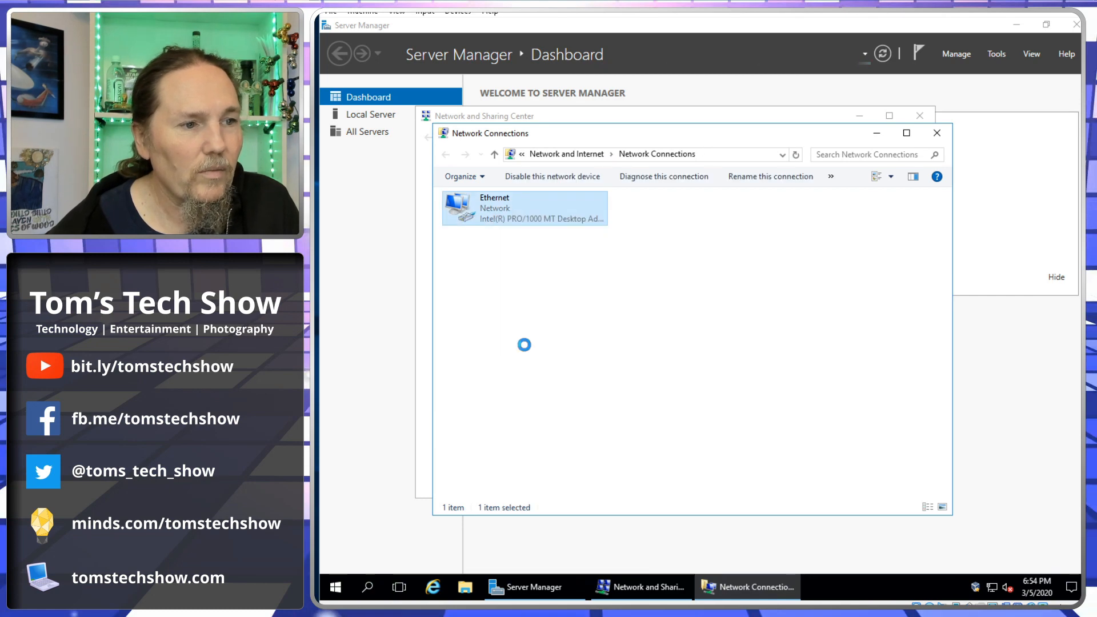
{"action": "double_click", "coordinate": [563, 330]}
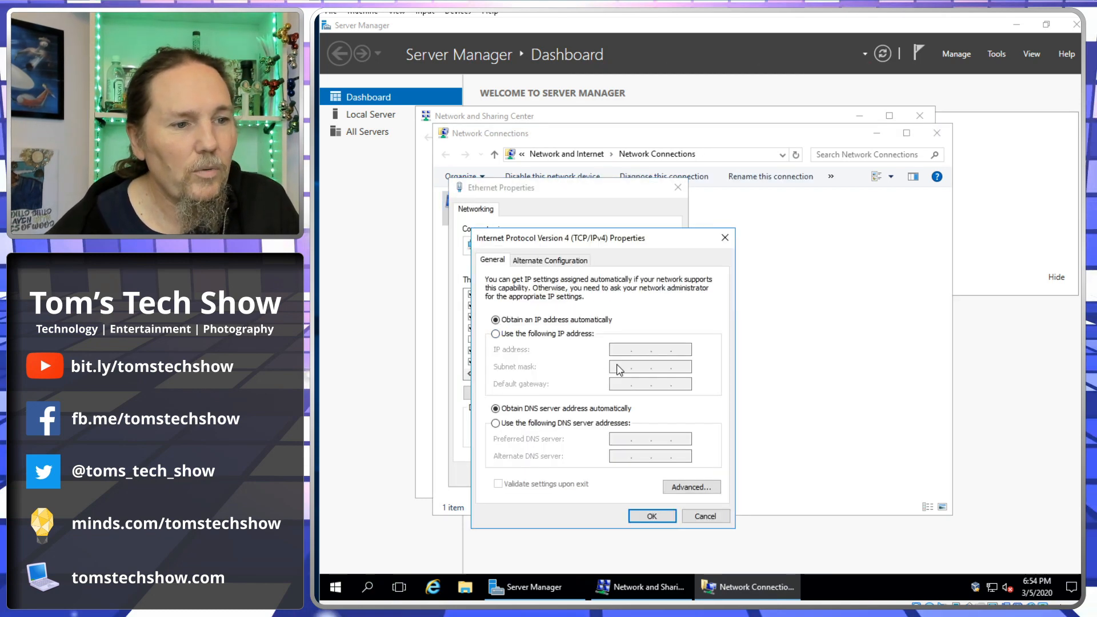
{"action": "left_click", "coordinate": [496, 334]}
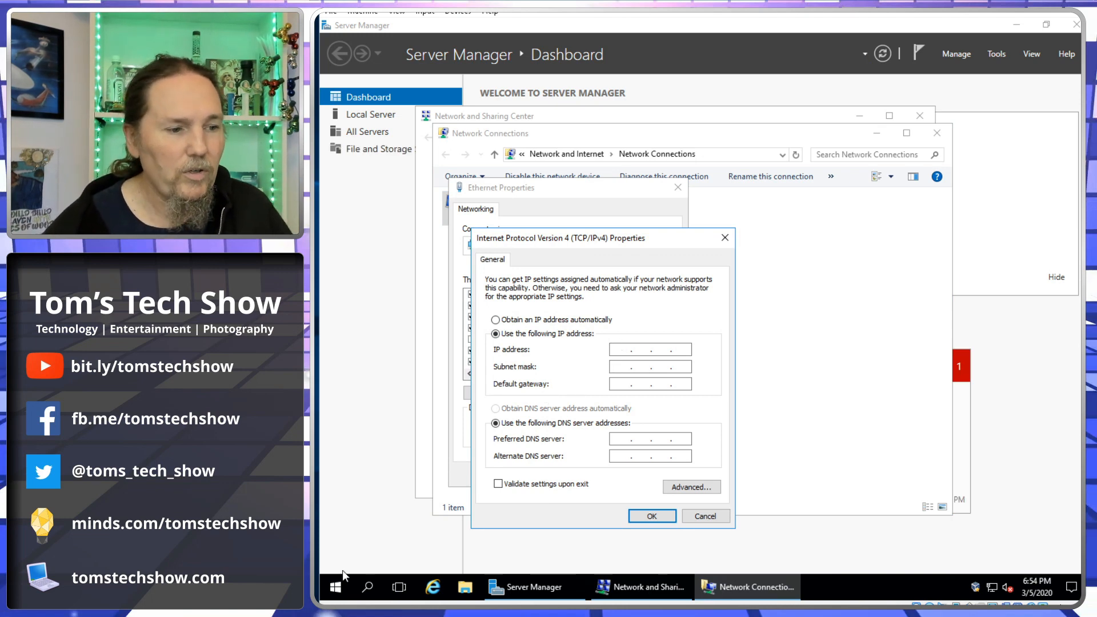
Open a Command Prompt and run ipconfig to check the Ethernet adapter's current address, subnet mask and gateway.
{"action": "left_click", "coordinate": [330, 581]}
{"action": "left_click", "coordinate": [417, 523]}
{"action": "scroll", "coordinate": [417, 523], "scroll_direction": "down", "scroll_amount": 4}
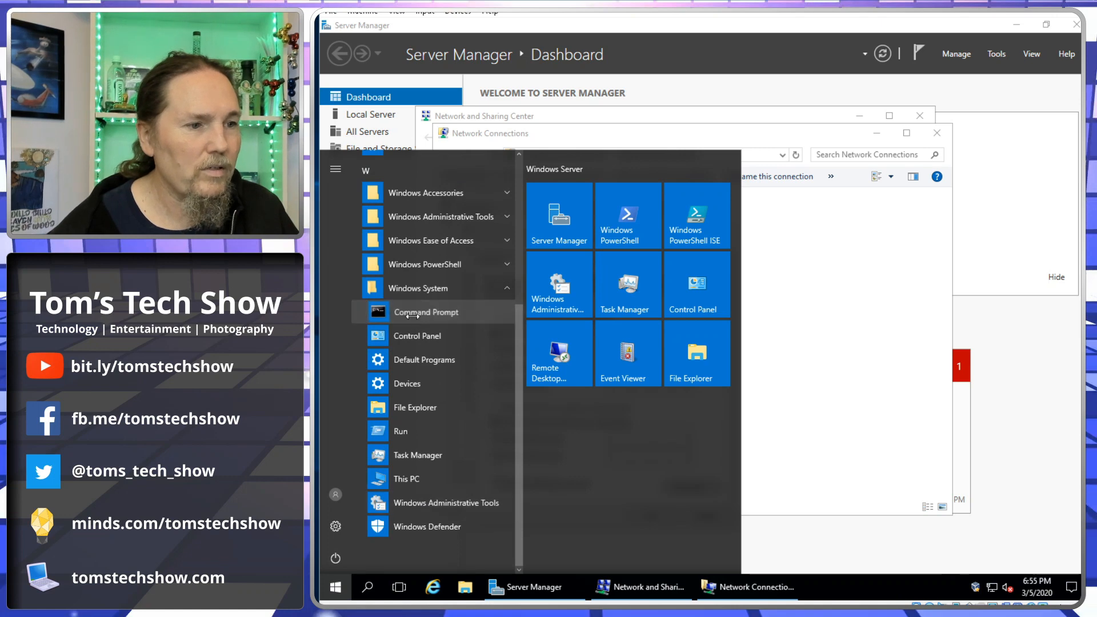
{"action": "left_click", "coordinate": [415, 314]}
{"action": "type", "text": "ipcnfig"}
{"action": "key", "text": "Return"}
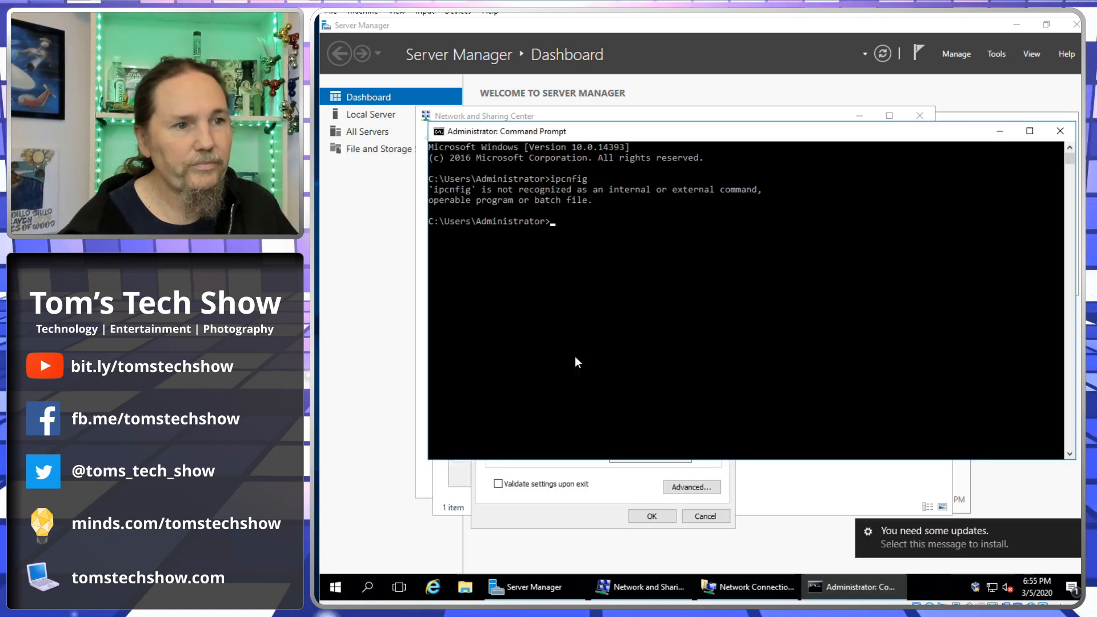
{"action": "type", "text": "ipconfig"}
{"action": "key", "text": "Return"}
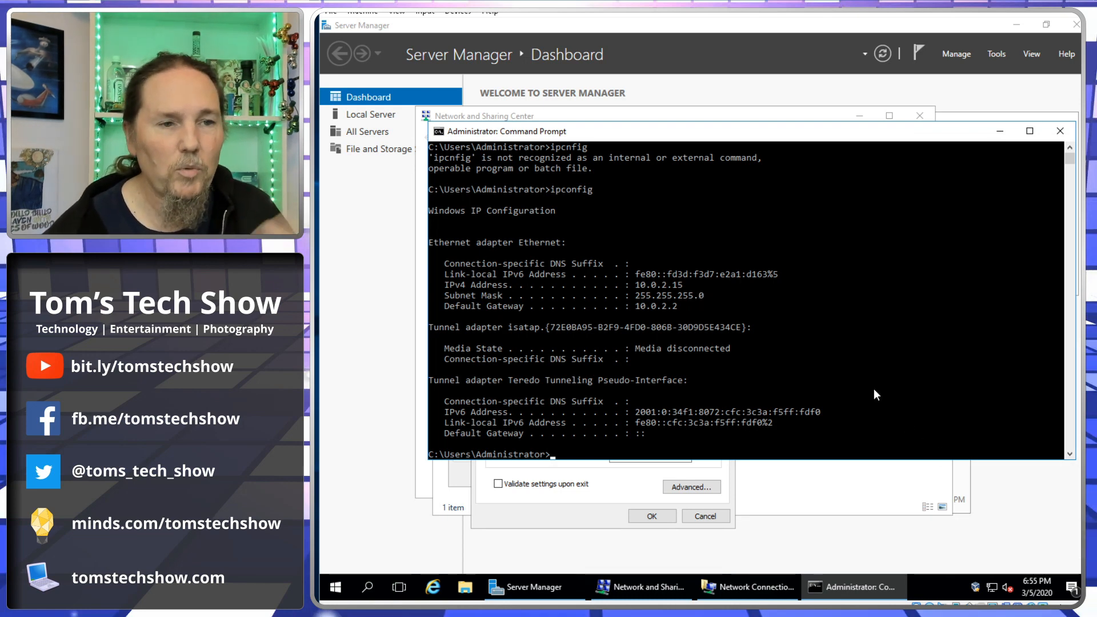
Turn on validating settings upon exit, and set the IP address to 10.0.2.254 with subnet mask 255.255.255.0.
{"action": "left_click", "coordinate": [596, 484]}
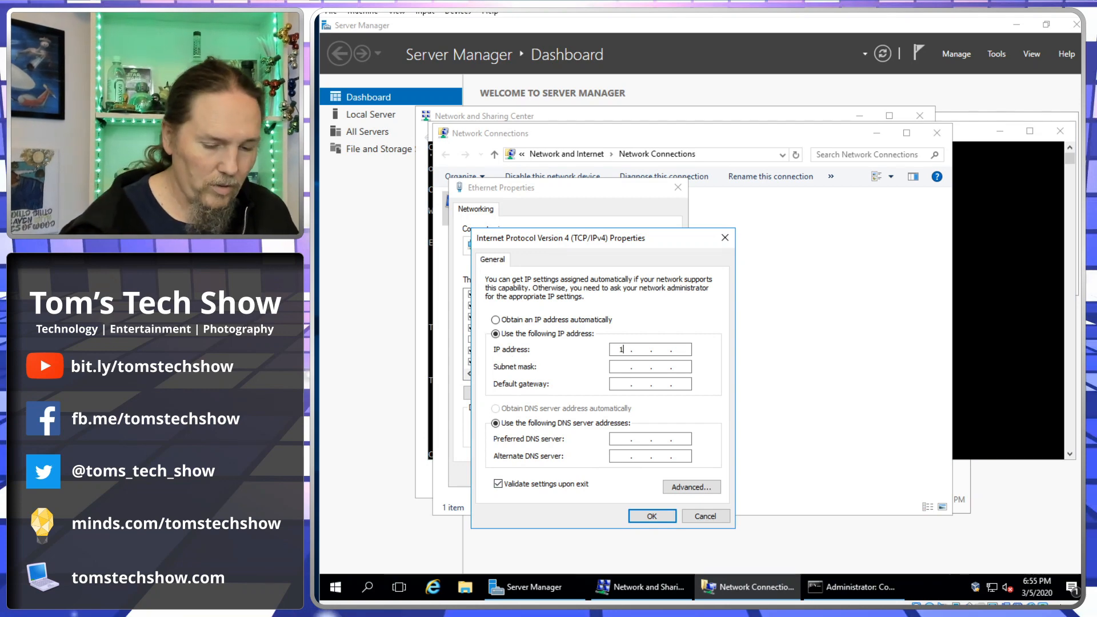
{"action": "left_click", "coordinate": [641, 349]}
{"action": "type", "text": "10 . 0 ."}
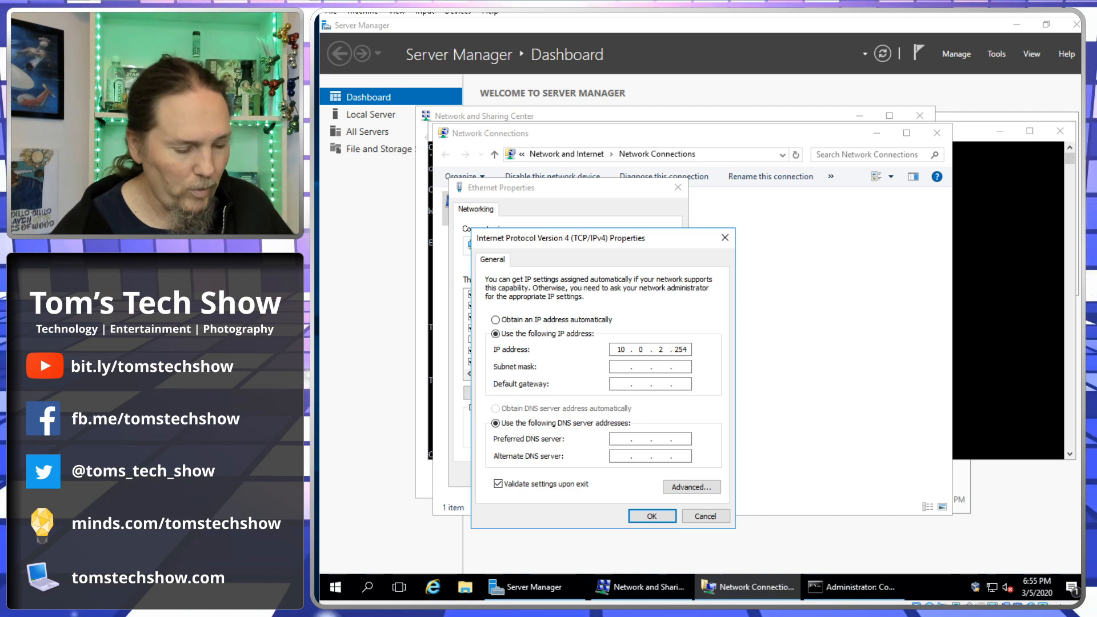
{"action": "left_click", "coordinate": [622, 366]}
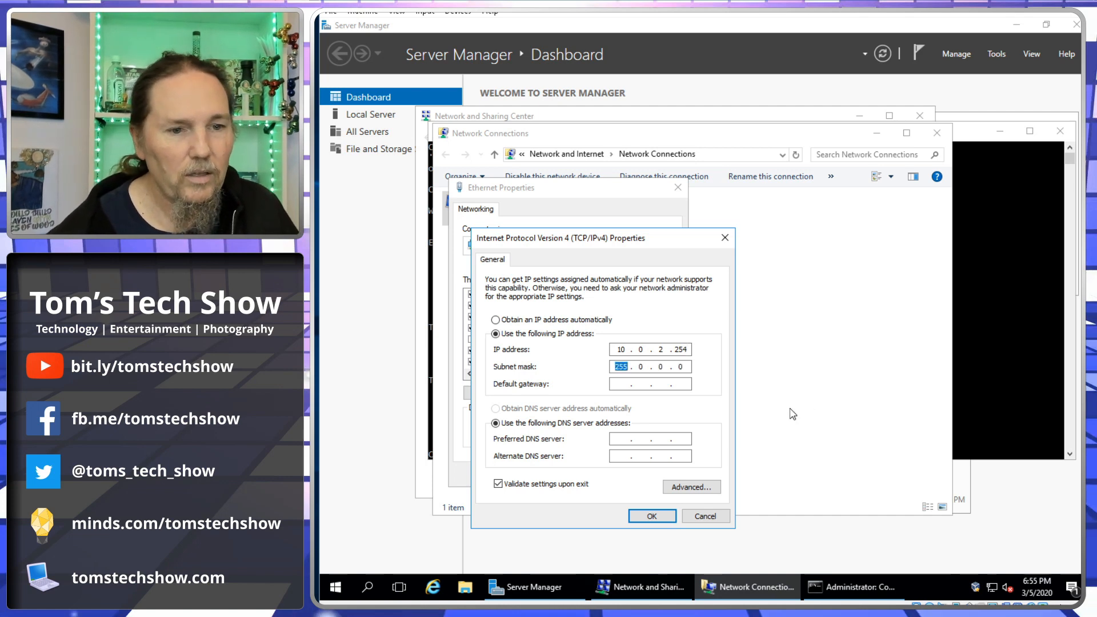
{"action": "left_click", "coordinate": [1003, 293]}
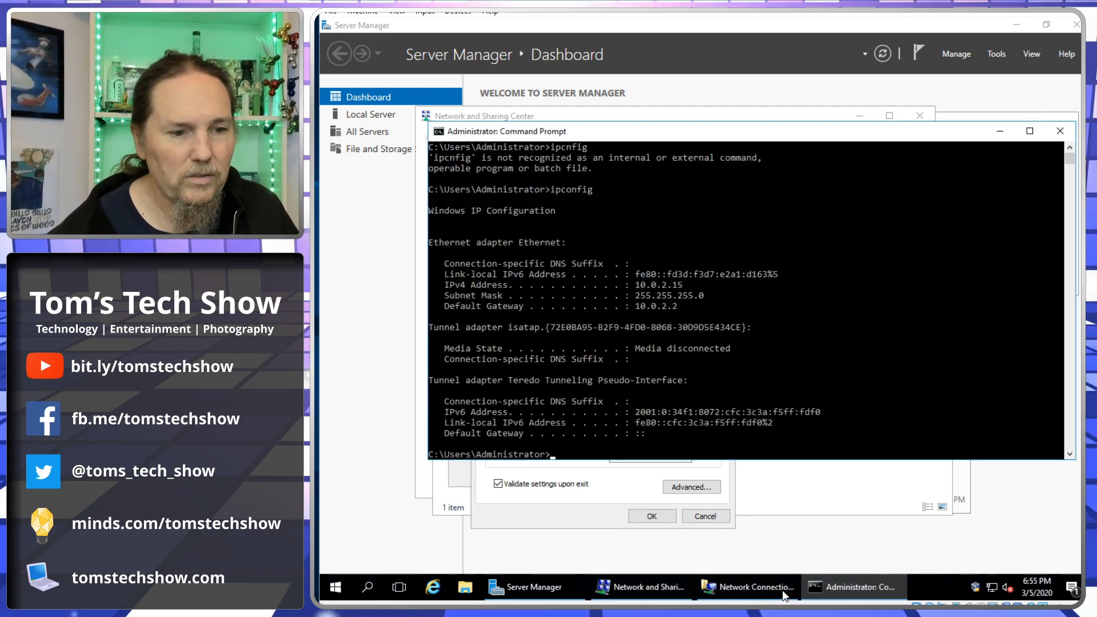
{"action": "left_click", "coordinate": [746, 587]}
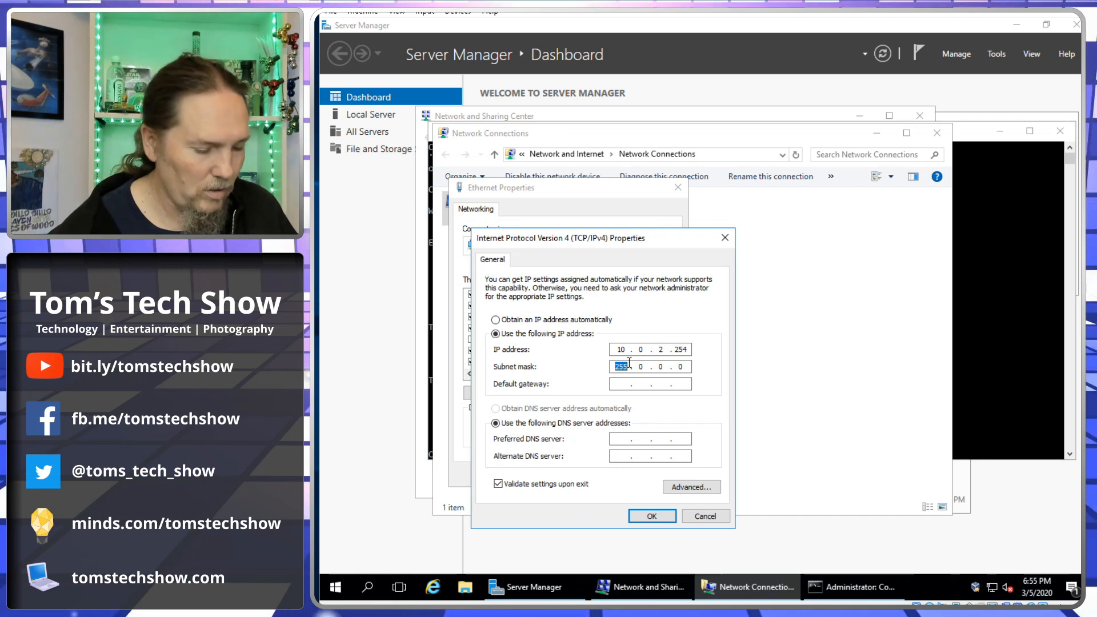
{"action": "type", "text": "255 . 255 . 25"}
{"action": "key", "text": "Tab"}
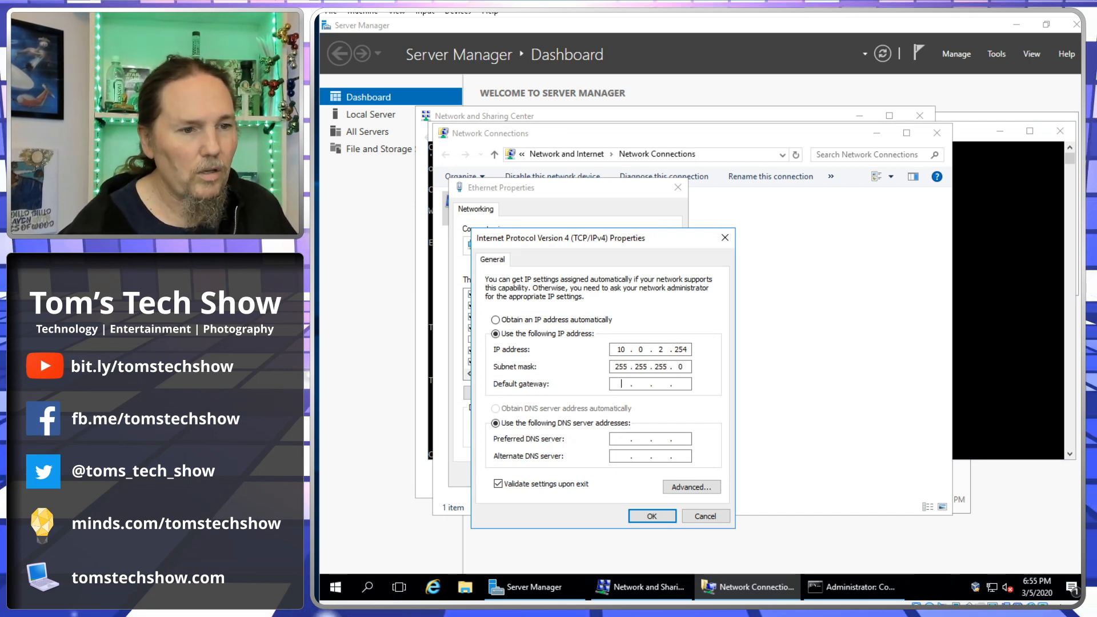
Set the default gateway to 10.0.2.2 and preferred DNS server to 10.0.2.254, apply the adapter settings and cancel the network diagnostics.
{"action": "type", "text": "10 . 0 . 2 . 2"}
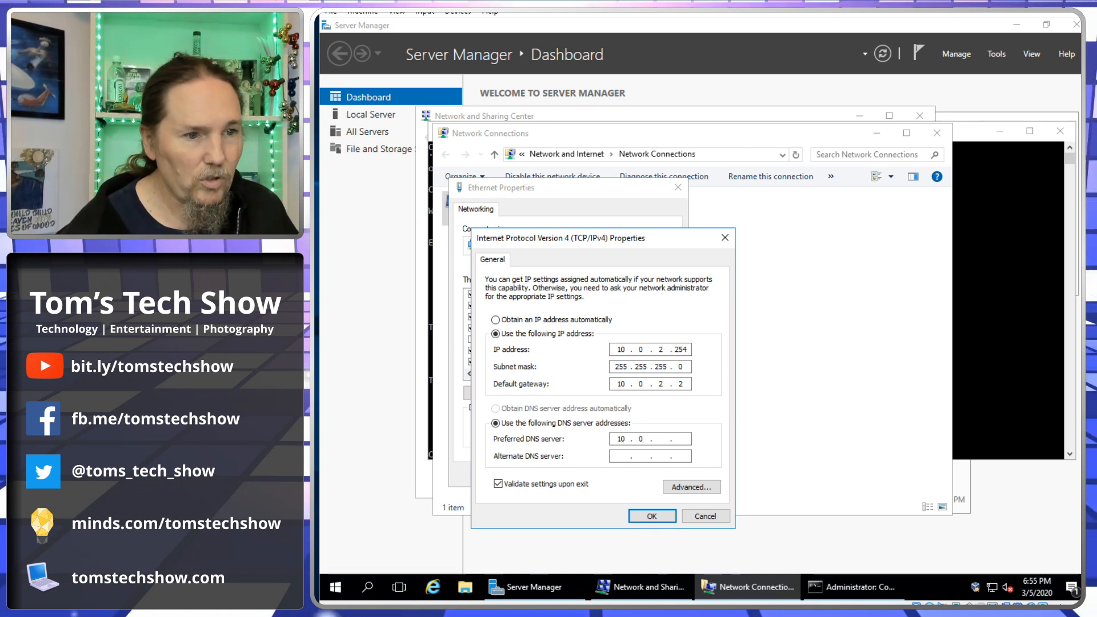
{"action": "type", "text": "25"}
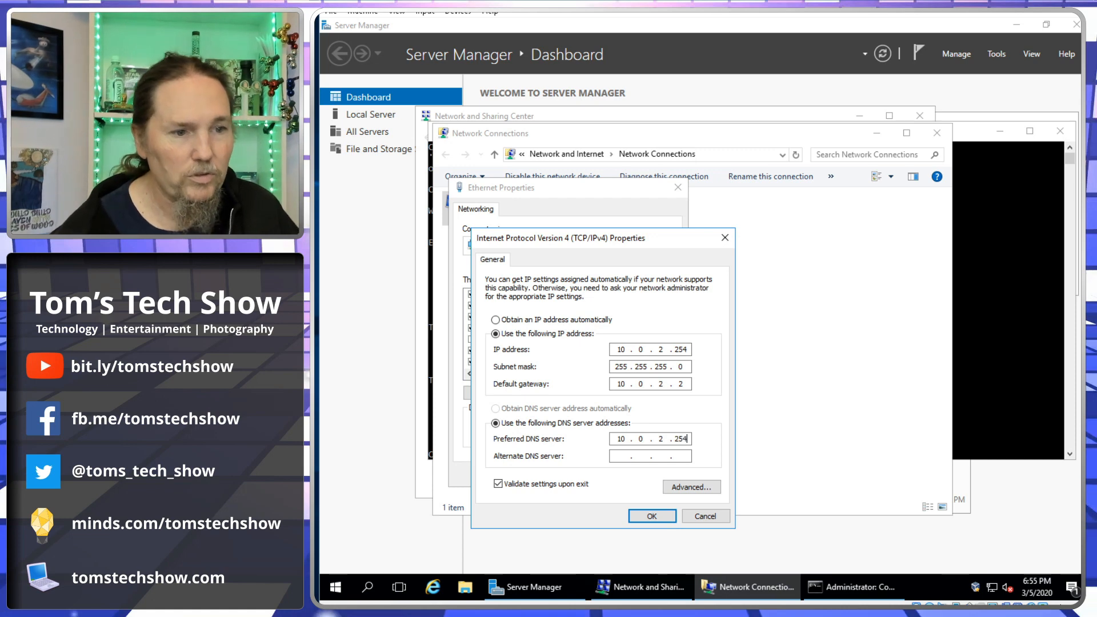
{"action": "type", "text": "4"}
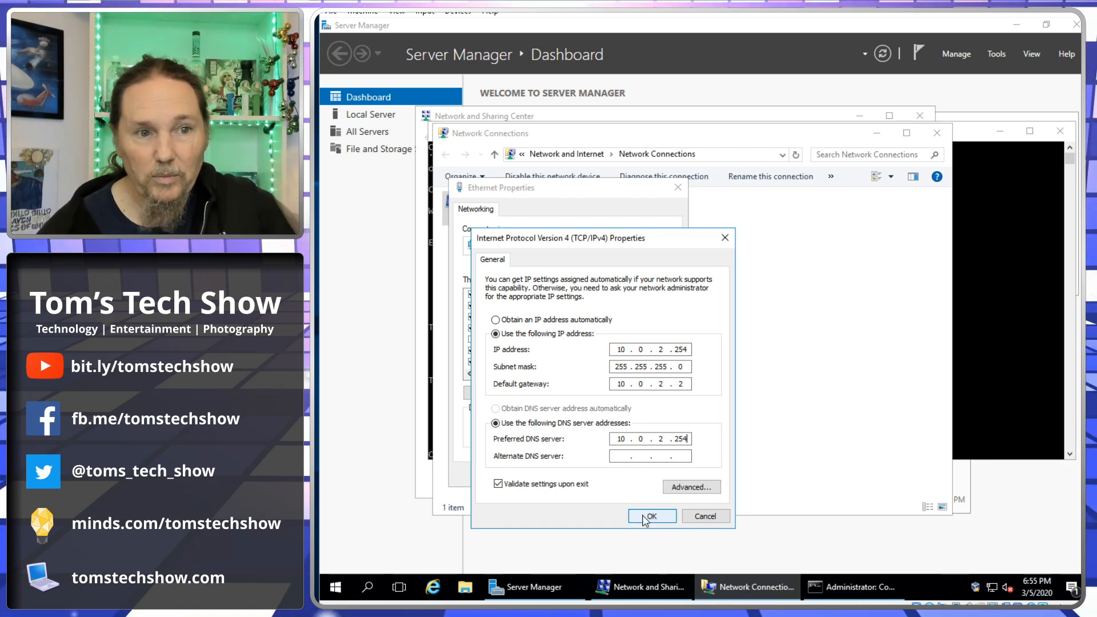
{"action": "left_click", "coordinate": [646, 518]}
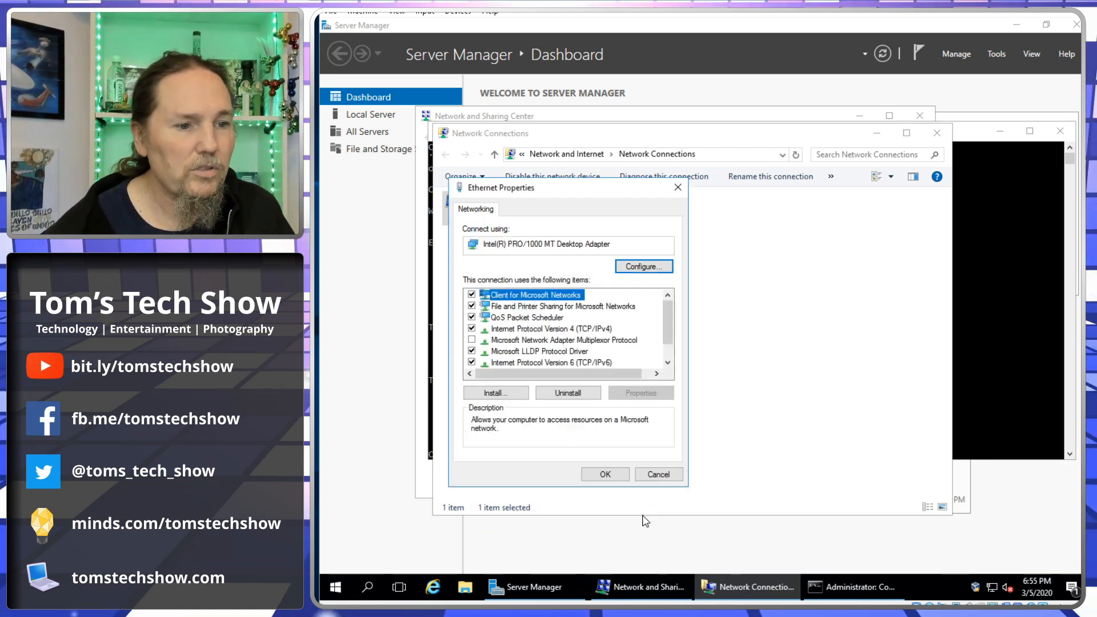
{"action": "left_click", "coordinate": [606, 478]}
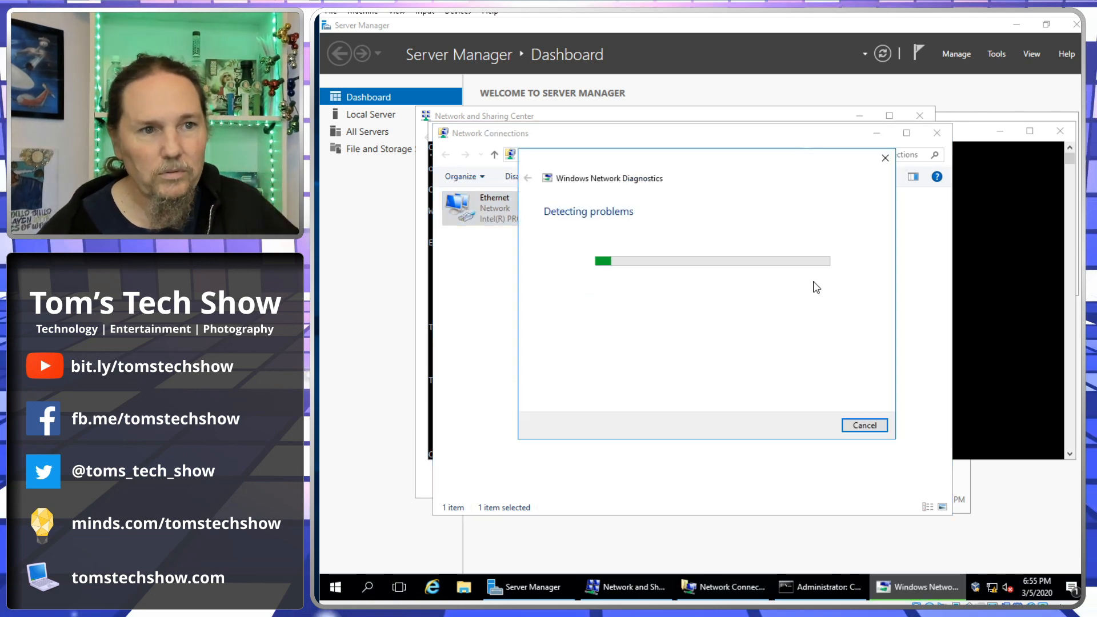
{"action": "left_click", "coordinate": [861, 425]}
Close the network windows and Command Prompt, and start the Add Roles and Features Wizard from the Server Manager dashboard.
{"action": "left_click", "coordinate": [938, 132]}
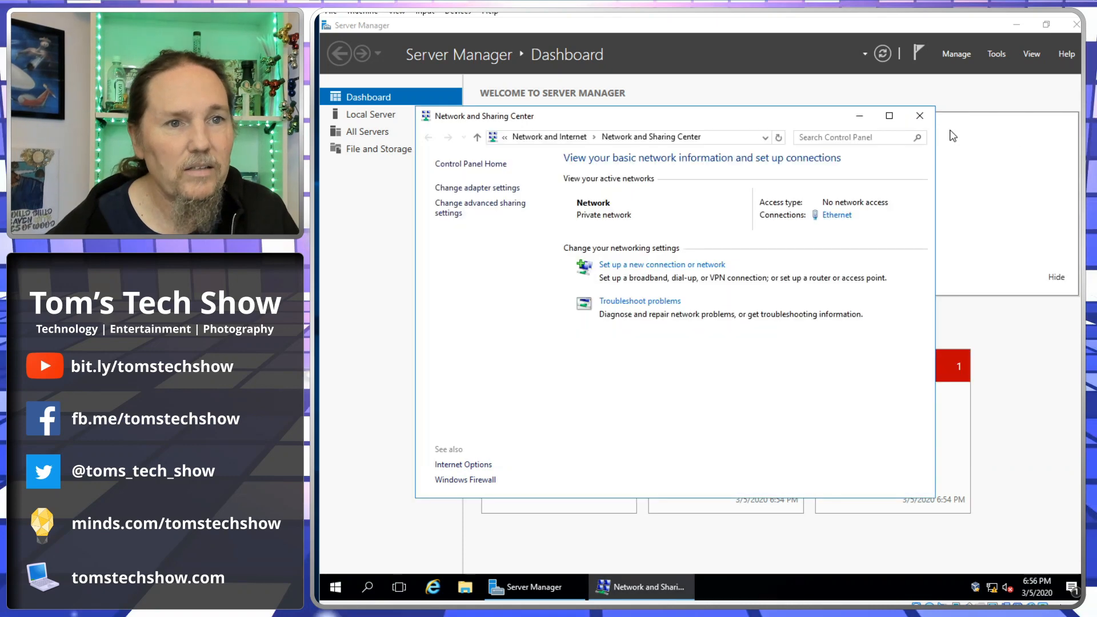
{"action": "left_click", "coordinate": [1060, 131]}
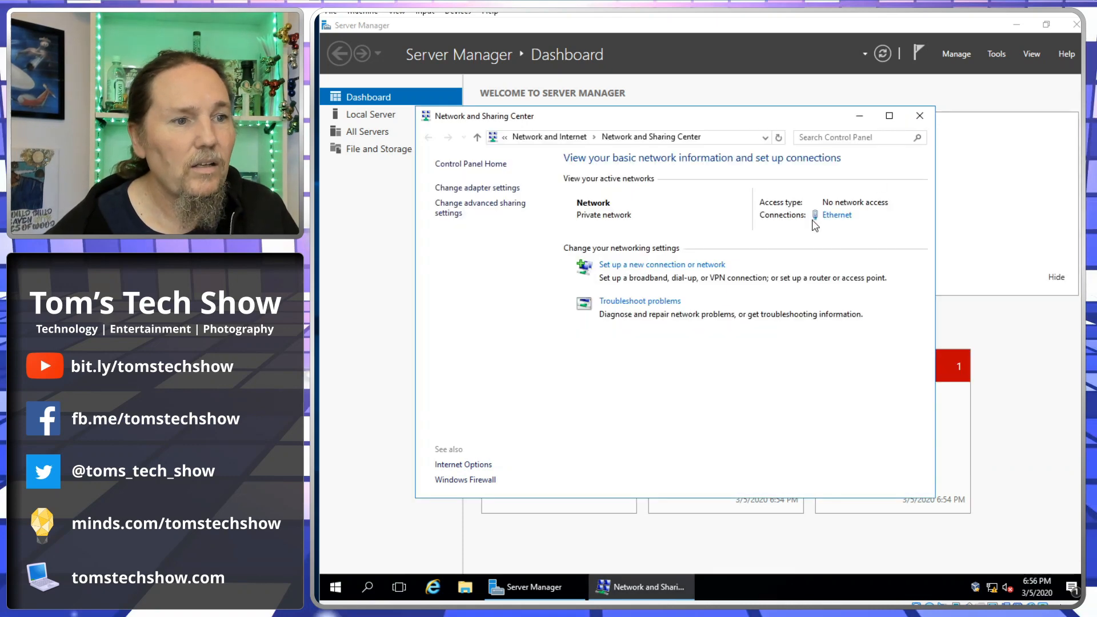
{"action": "left_click", "coordinate": [920, 116]}
{"action": "left_click", "coordinate": [663, 181]}
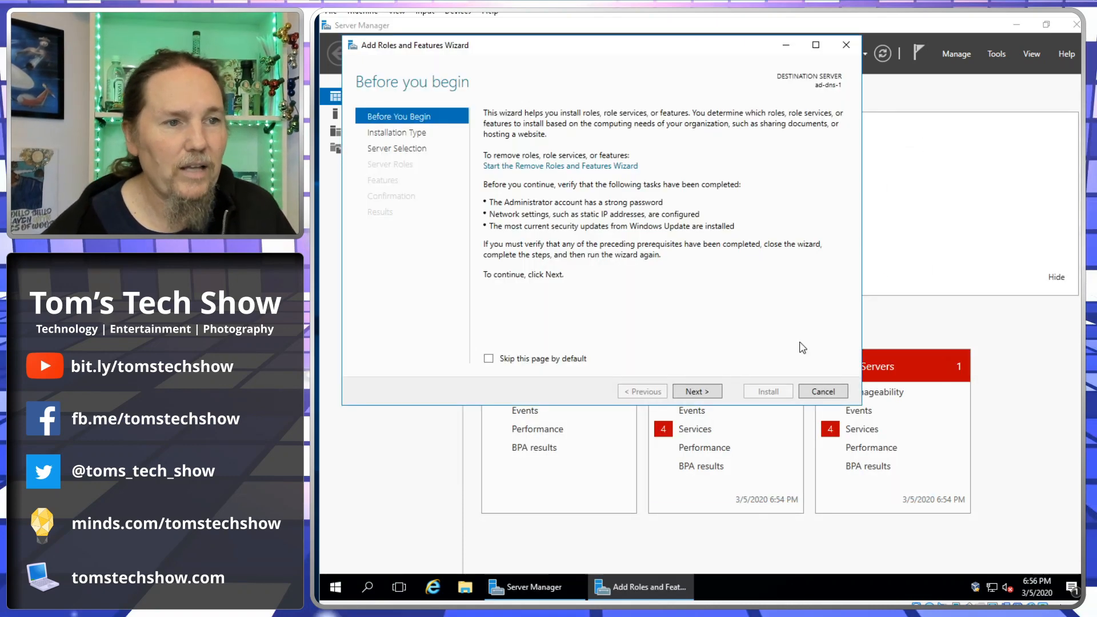
{"action": "left_click", "coordinate": [698, 393]}
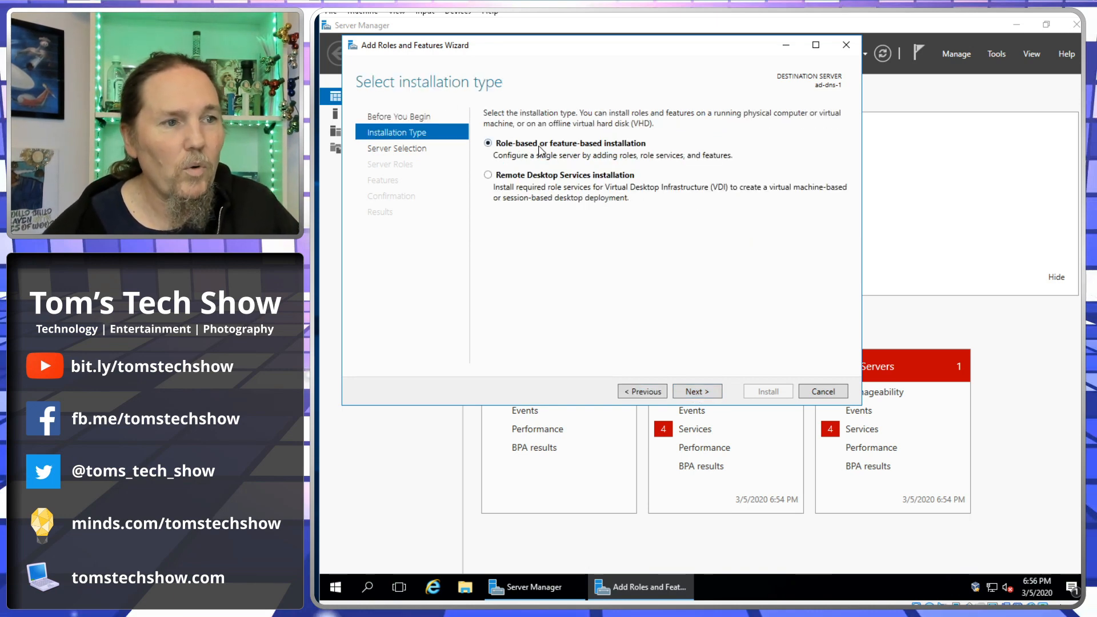
{"action": "left_click", "coordinate": [703, 393]}
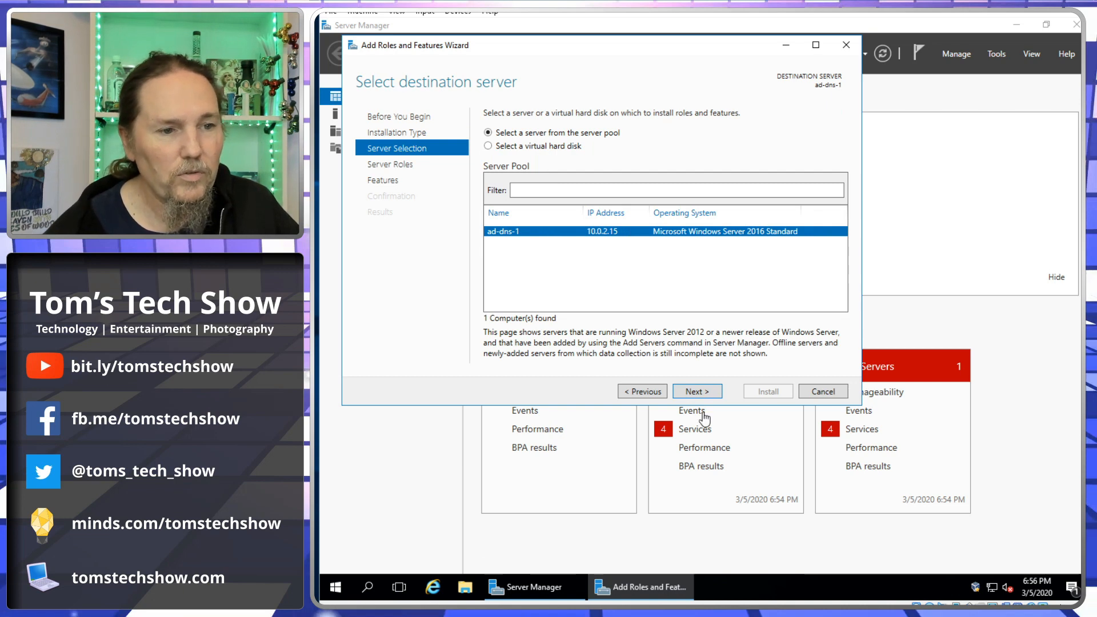
{"action": "left_click", "coordinate": [832, 395]}
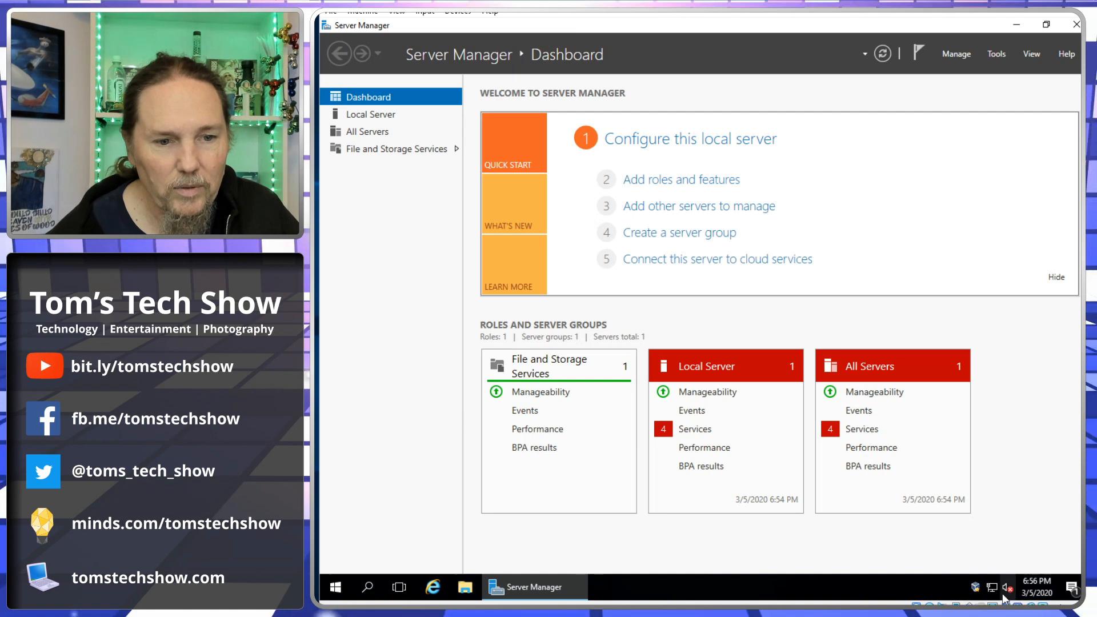
{"action": "left_click", "coordinate": [1077, 25]}
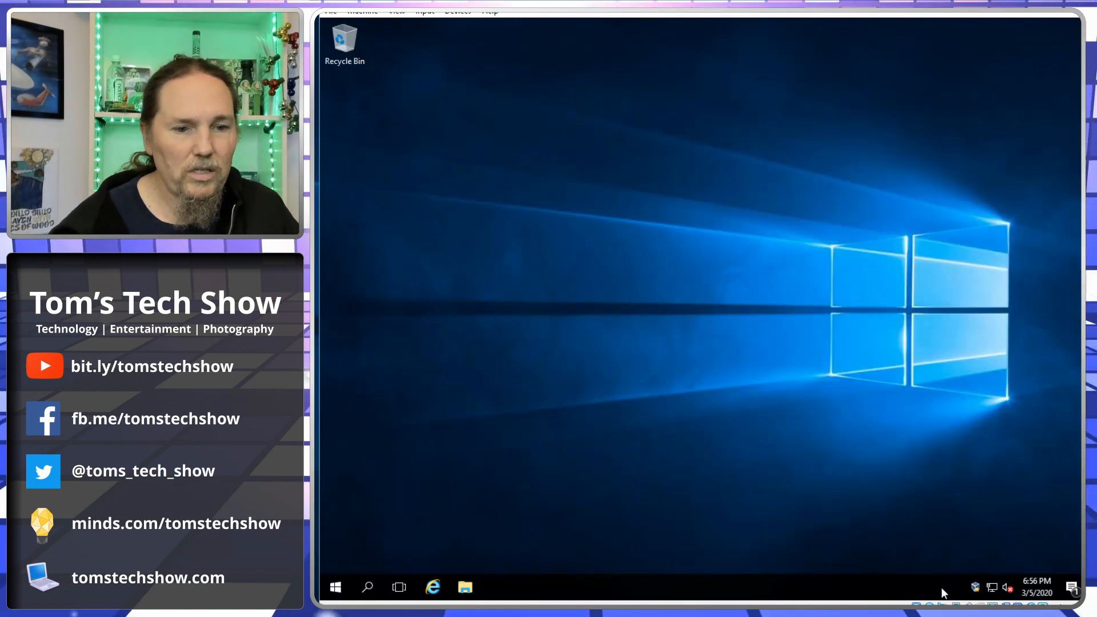
Check the Ethernet adapter's IPv4 address, gateway and DNS server settings, and close the network windows.
{"action": "right_click", "coordinate": [993, 587]}
{"action": "left_click", "coordinate": [983, 571]}
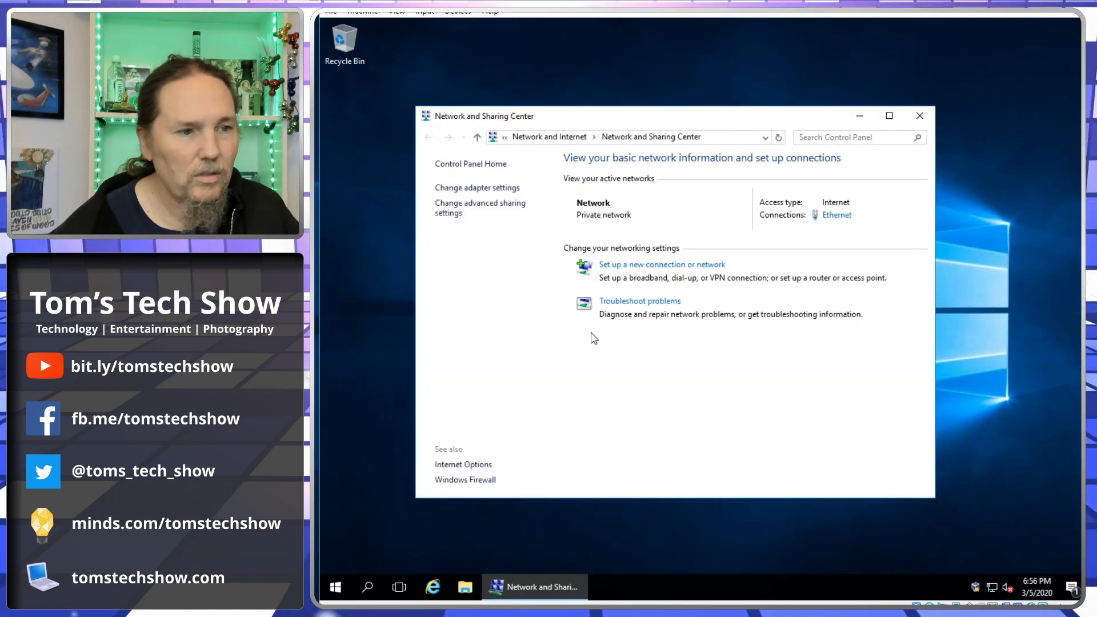
{"action": "left_click", "coordinate": [487, 190]}
{"action": "left_click", "coordinate": [498, 207]}
{"action": "right_click", "coordinate": [498, 205]}
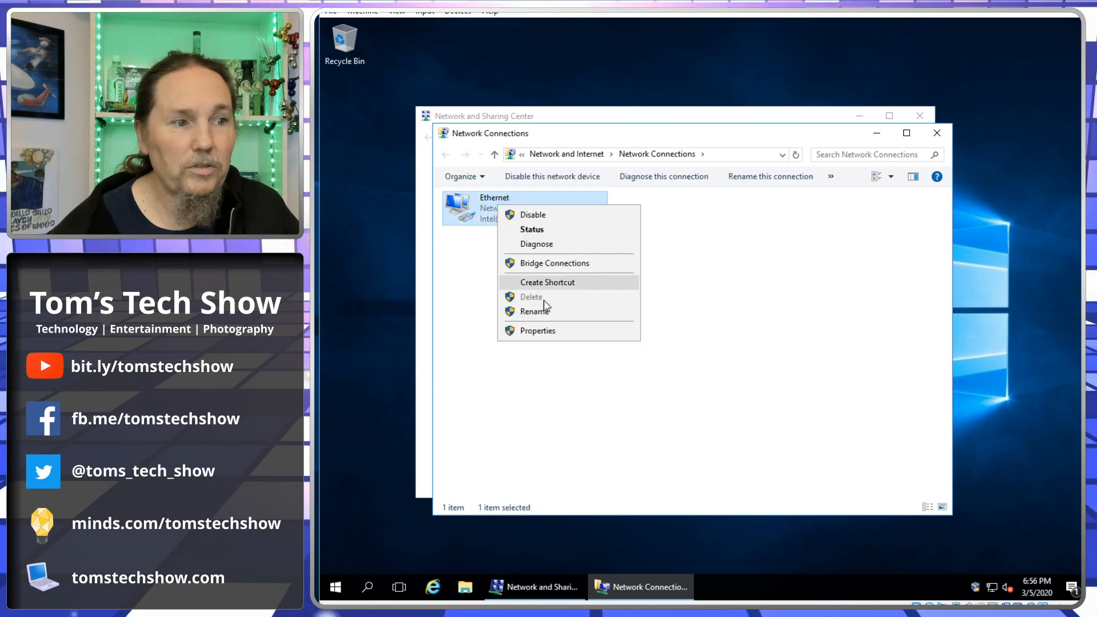
{"action": "left_click", "coordinate": [546, 331]}
{"action": "double_click", "coordinate": [583, 335]}
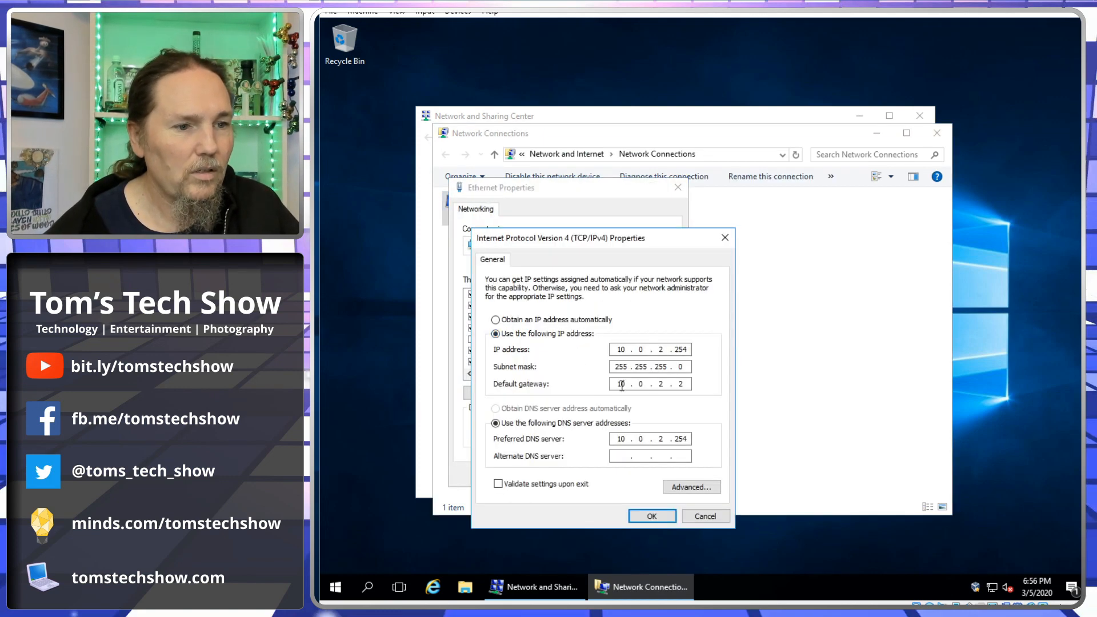
{"action": "left_click", "coordinate": [654, 517]}
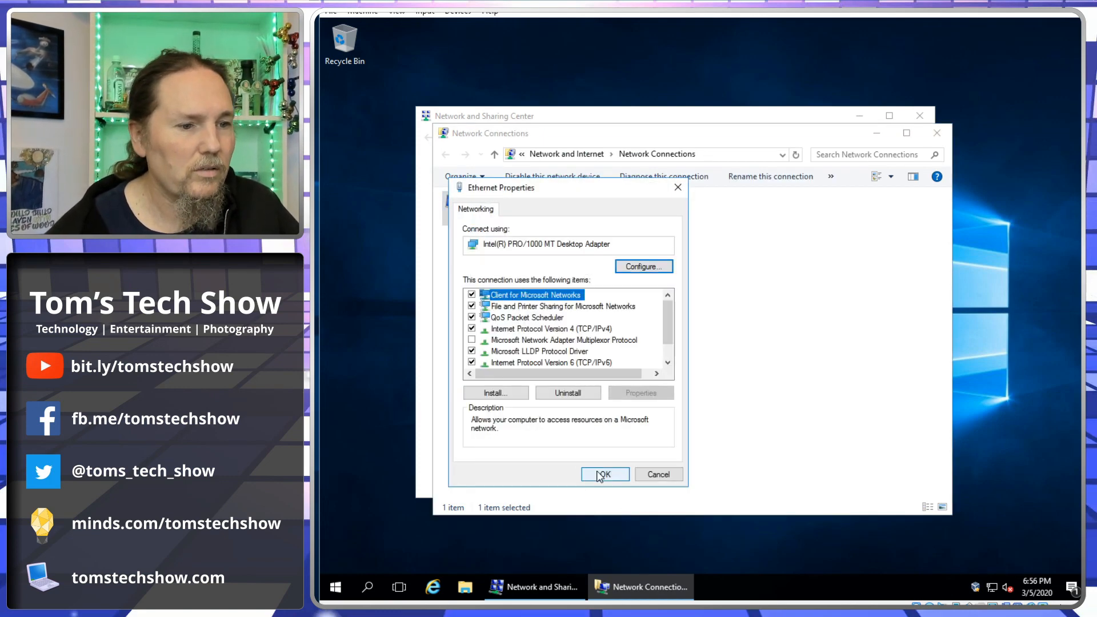
{"action": "left_click", "coordinate": [605, 474]}
{"action": "left_click", "coordinate": [938, 132]}
{"action": "left_click", "coordinate": [921, 115]}
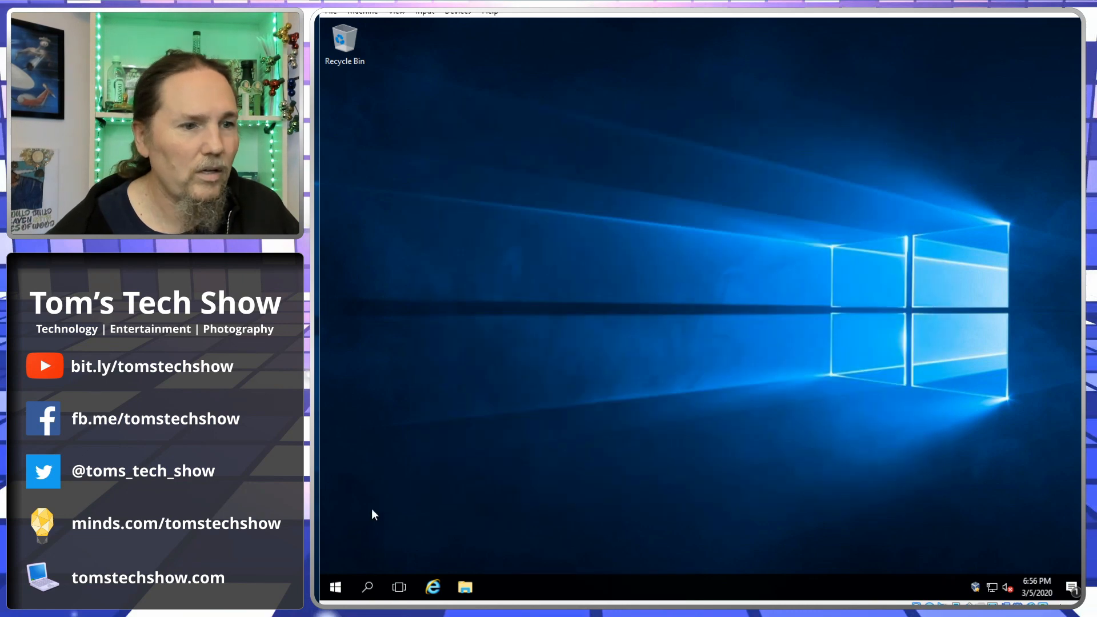
Restart the server, confirming the reason for the restart.
{"action": "left_click", "coordinate": [335, 589]}
{"action": "left_click", "coordinate": [334, 564]}
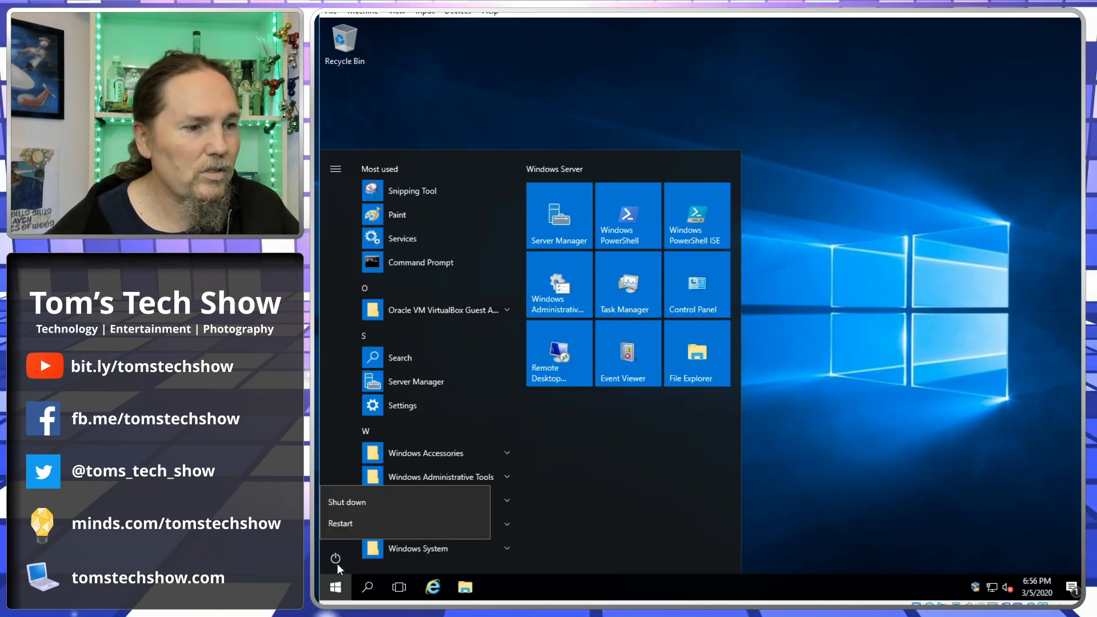
{"action": "left_click", "coordinate": [366, 523]}
{"action": "key", "text": "Return"}
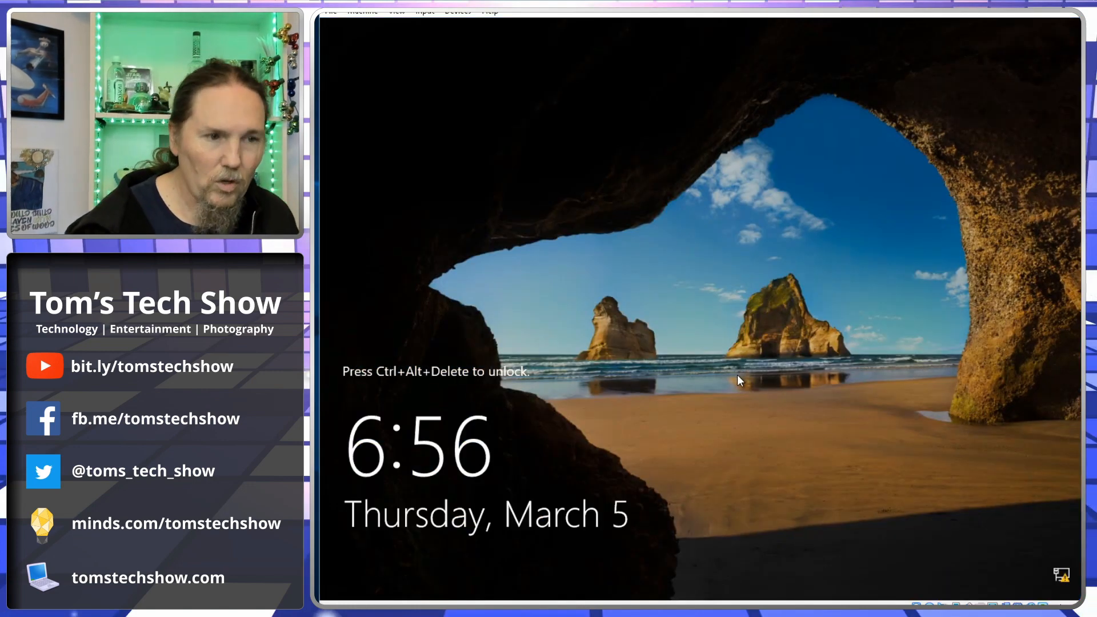
Unlock the restarted server and sign in to the Administrator account with the account password.
{"action": "key", "text": "ctrl+alt+Delete"}
{"action": "type", "text": "••••••••"}
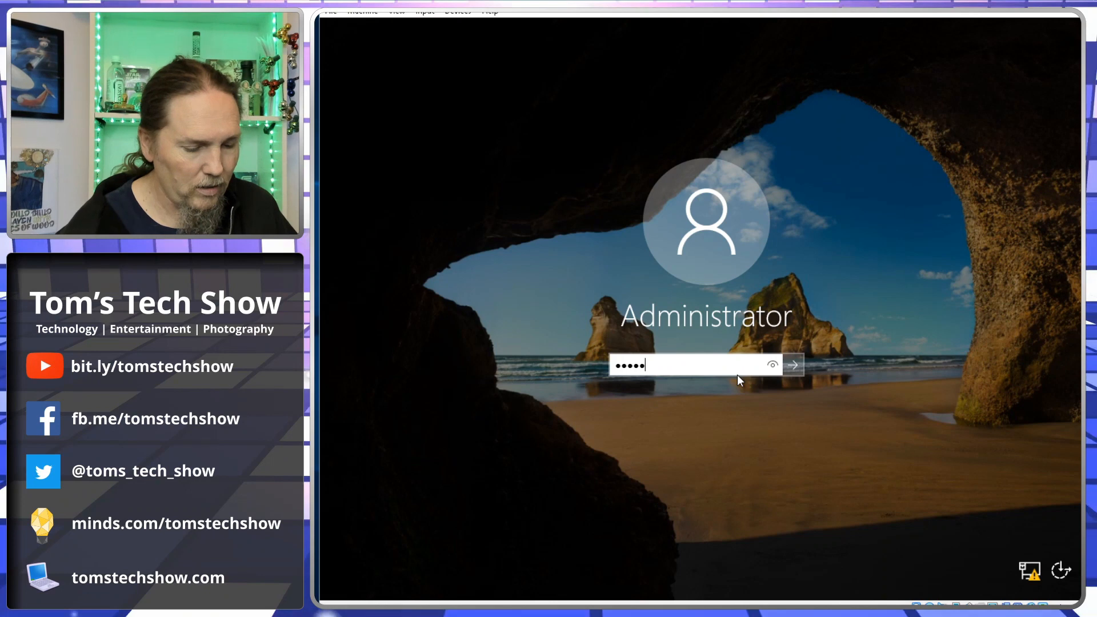
{"action": "key", "text": "Return"}
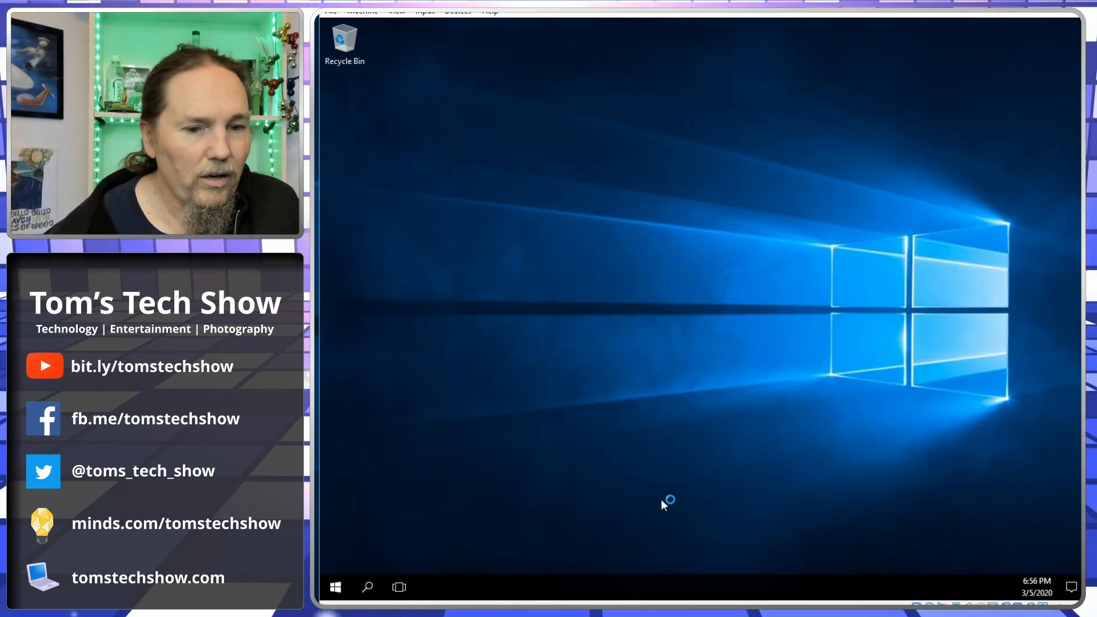
Open Server Manager and start adding roles and features, using a role-based installation on server ad-dns-1 from the server pool.
{"action": "left_click", "coordinate": [336, 587]}
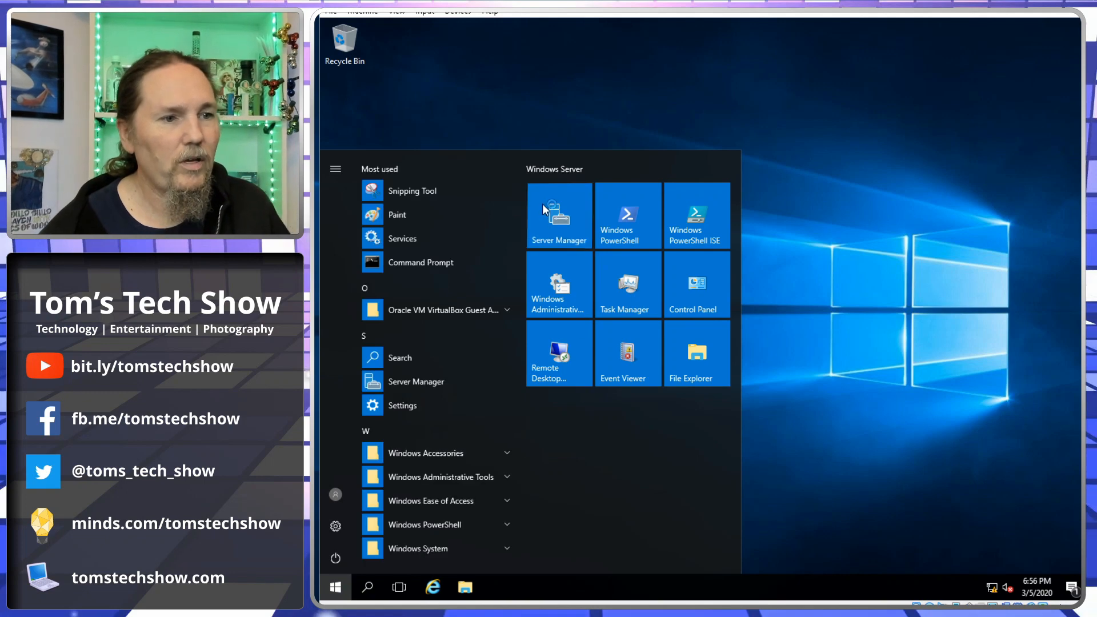
{"action": "left_click", "coordinate": [543, 203]}
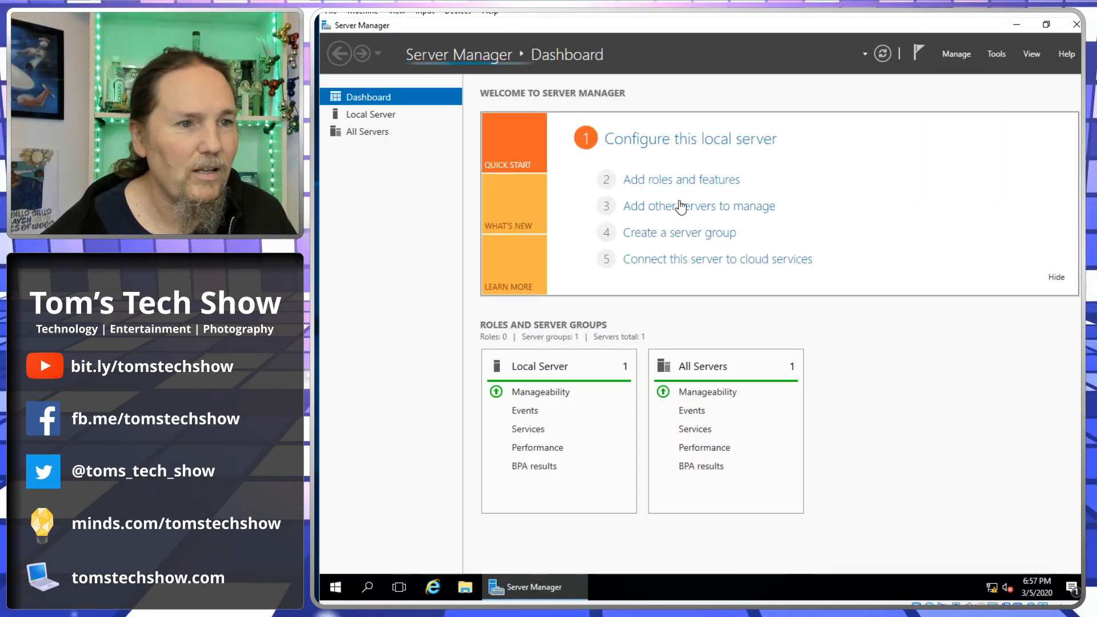
{"action": "left_click", "coordinate": [831, 349]}
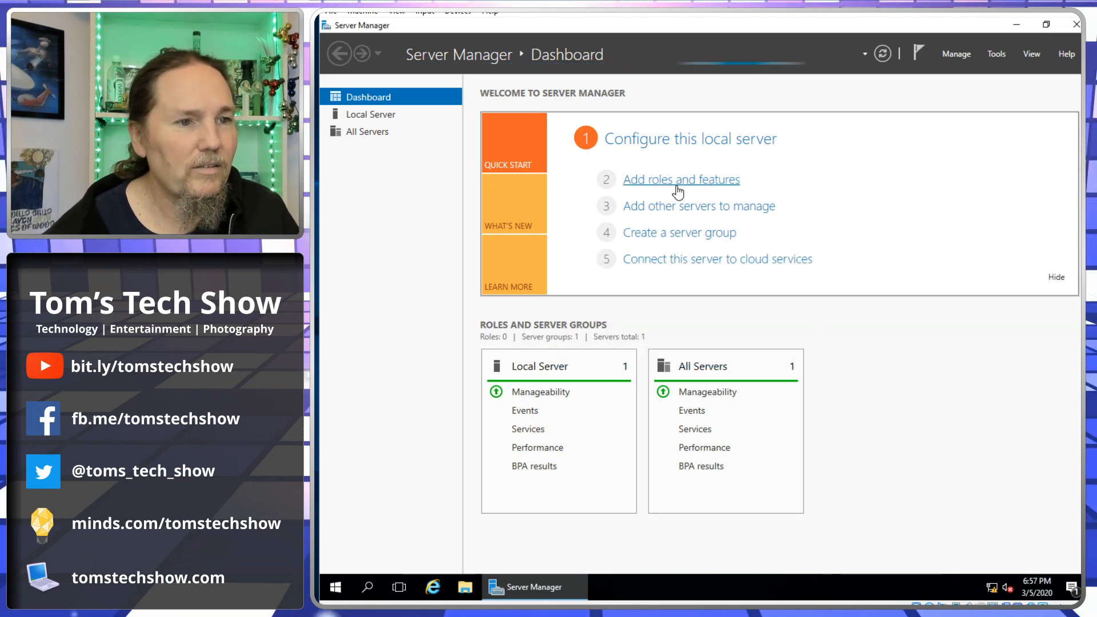
{"action": "left_click", "coordinate": [830, 348]}
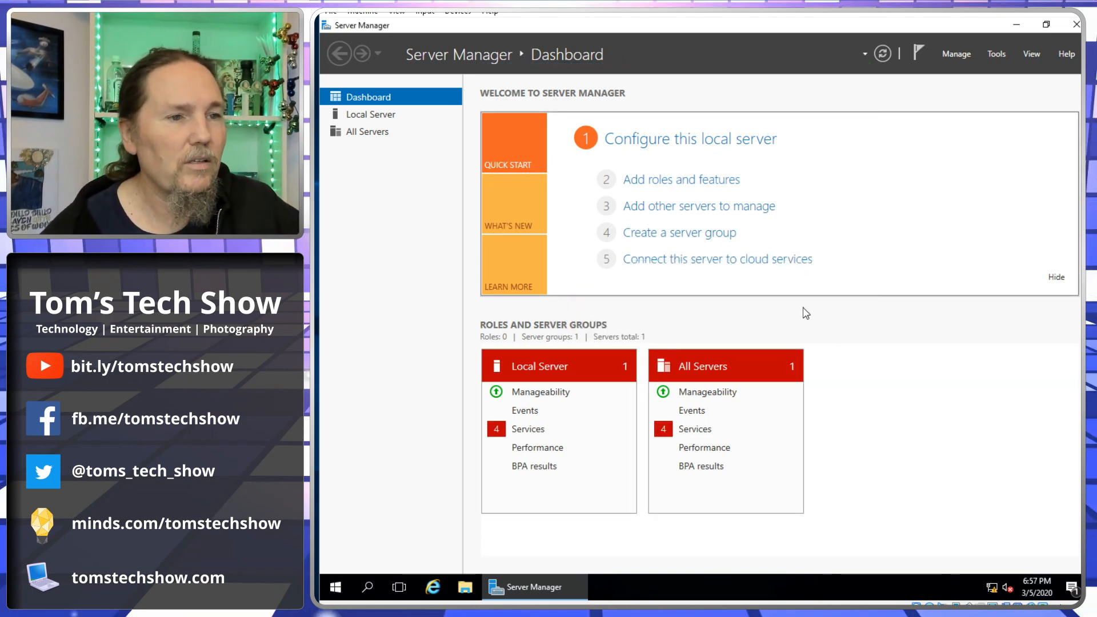
{"action": "left_click", "coordinate": [698, 186]}
{"action": "left_click", "coordinate": [783, 479]}
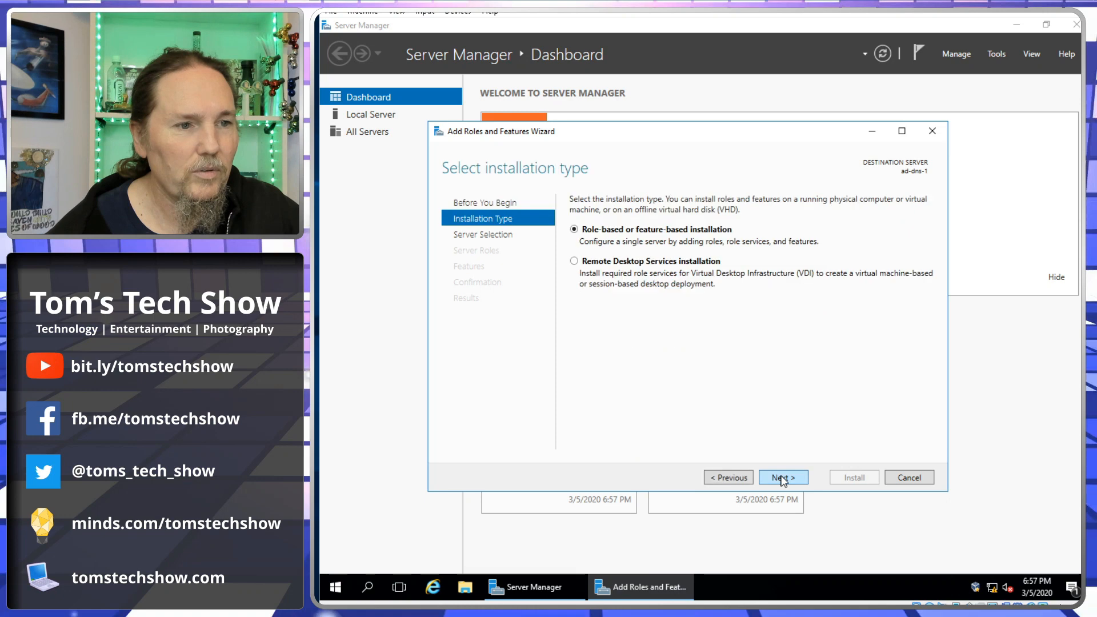
{"action": "left_click", "coordinate": [783, 479]}
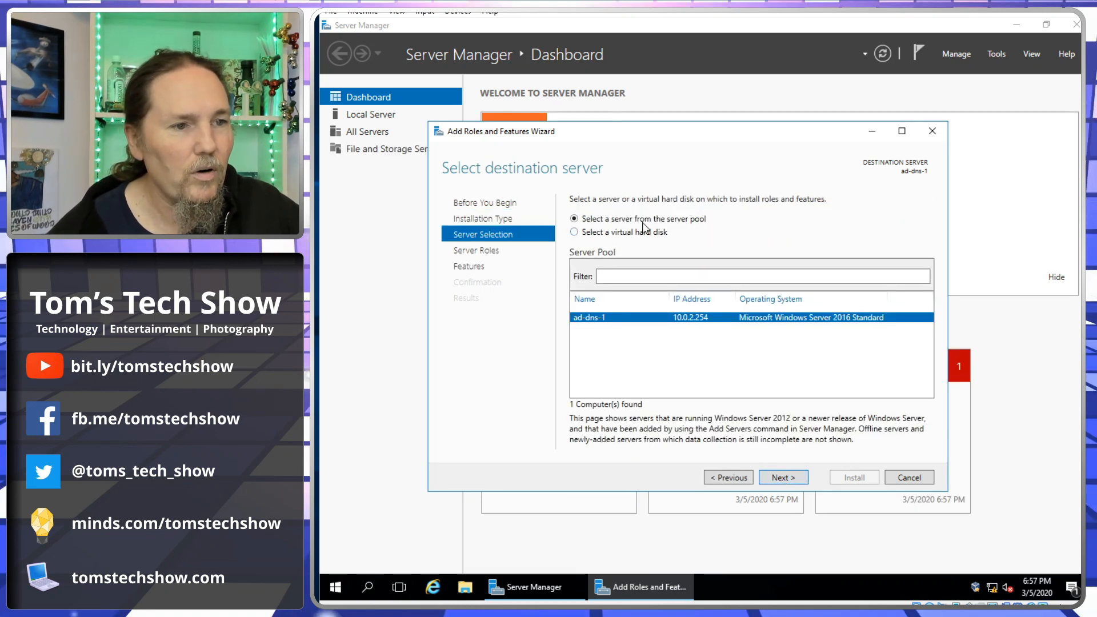
{"action": "left_click", "coordinate": [790, 481]}
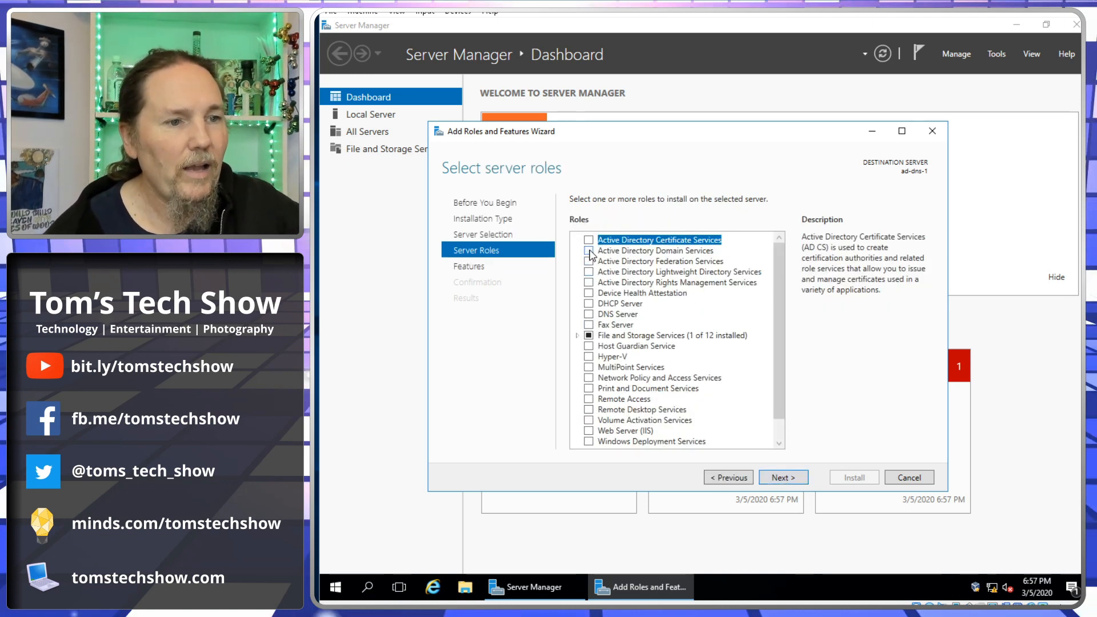
Select the Active Directory Domain Services role and add its required features, including the management tools.
{"action": "left_click", "coordinate": [589, 251]}
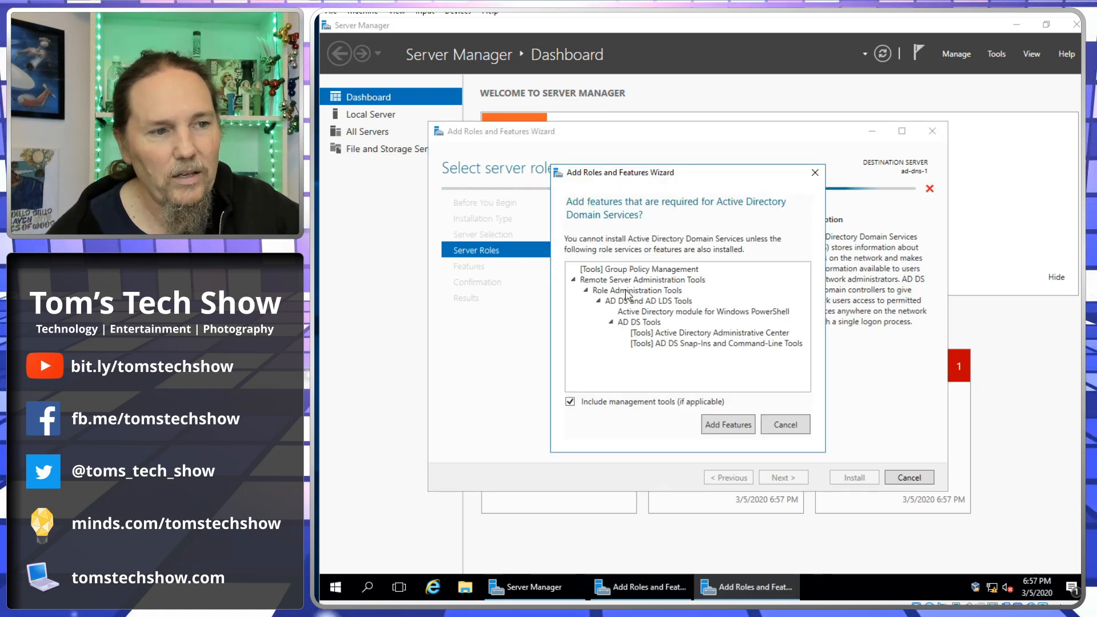
{"action": "left_click", "coordinate": [728, 425]}
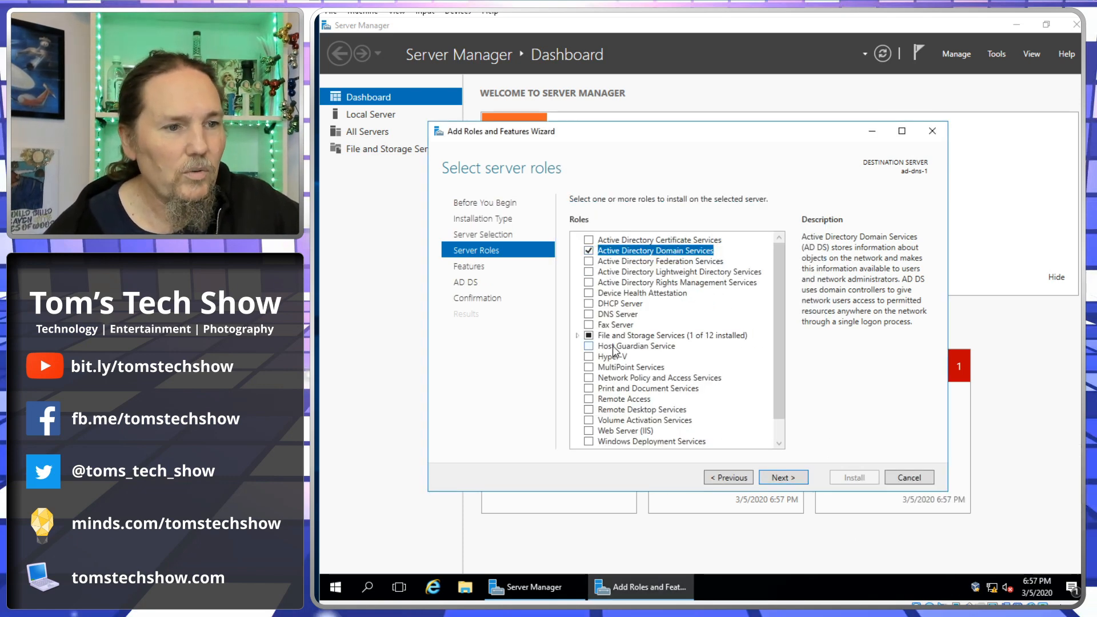
{"action": "scroll", "coordinate": [703, 377], "scroll_direction": "down", "scroll_amount": 1}
{"action": "scroll", "coordinate": [711, 375], "scroll_direction": "up", "scroll_amount": 1}
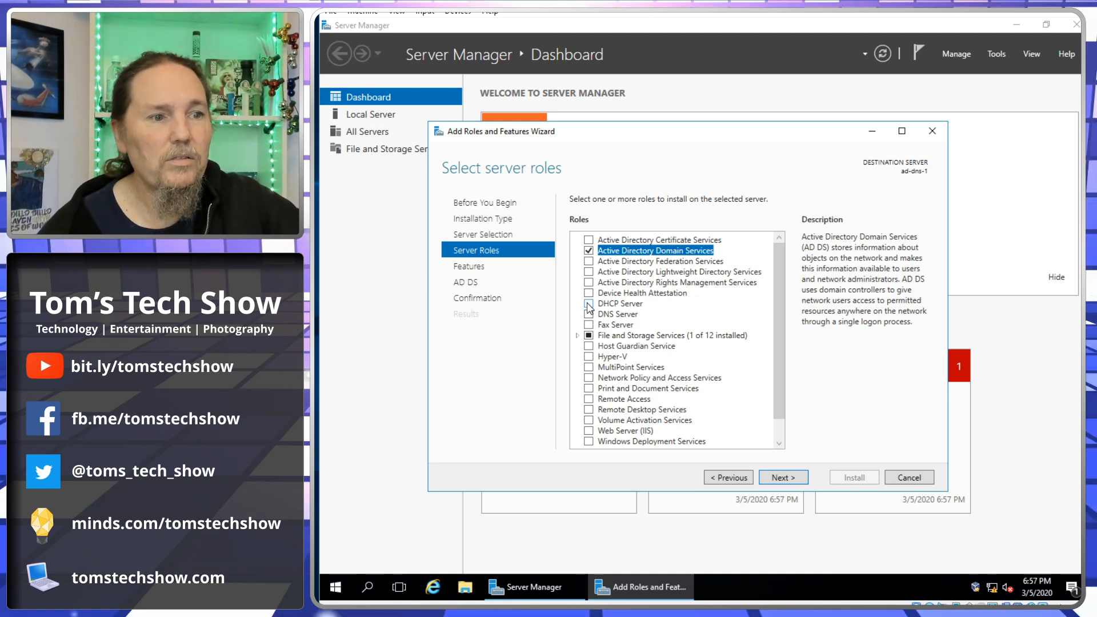
Select the DNS Server and DHCP Server roles as well, adding the required management tools for each.
{"action": "left_click", "coordinate": [589, 313]}
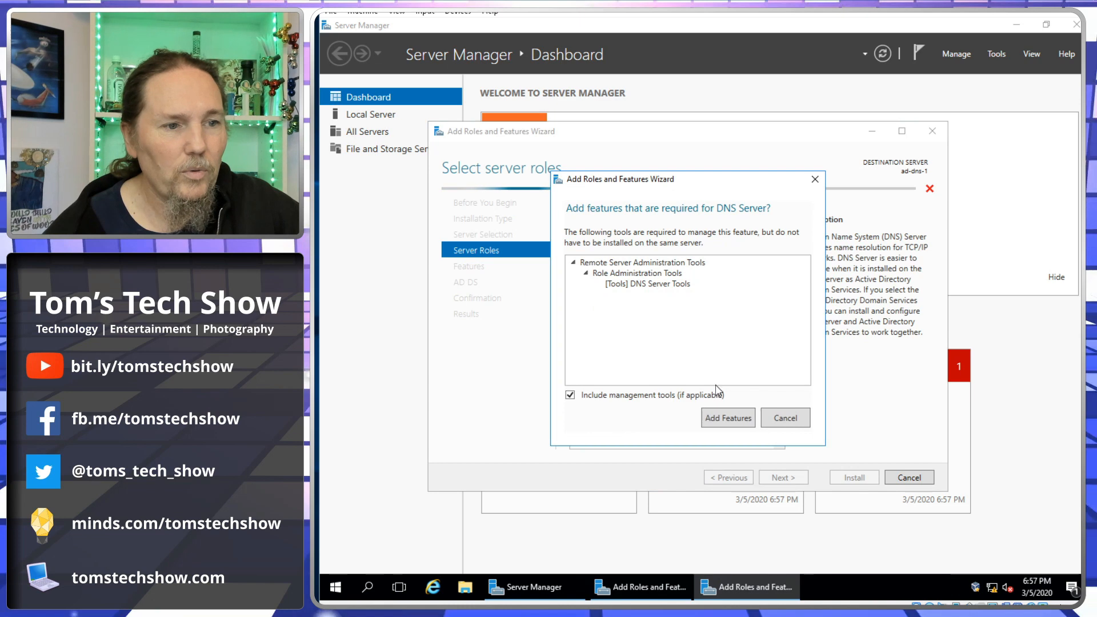
{"action": "left_click", "coordinate": [725, 418]}
{"action": "left_click", "coordinate": [588, 303]}
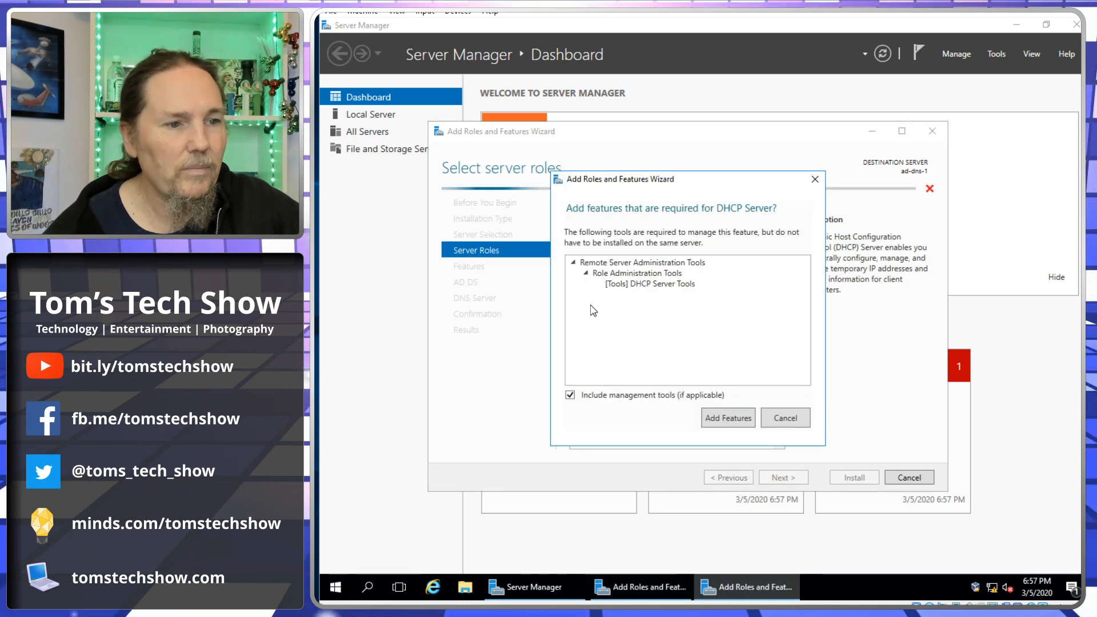
{"action": "left_click", "coordinate": [724, 418]}
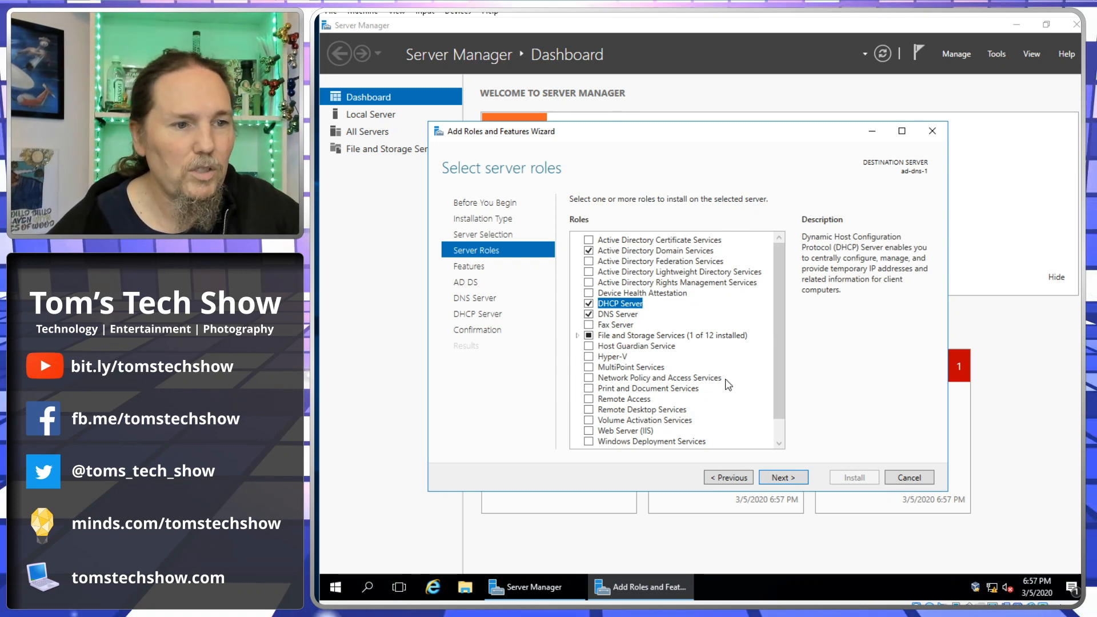
{"action": "scroll", "coordinate": [730, 385], "scroll_direction": "down", "scroll_amount": 1}
{"action": "scroll", "coordinate": [730, 384], "scroll_direction": "up", "scroll_amount": 1}
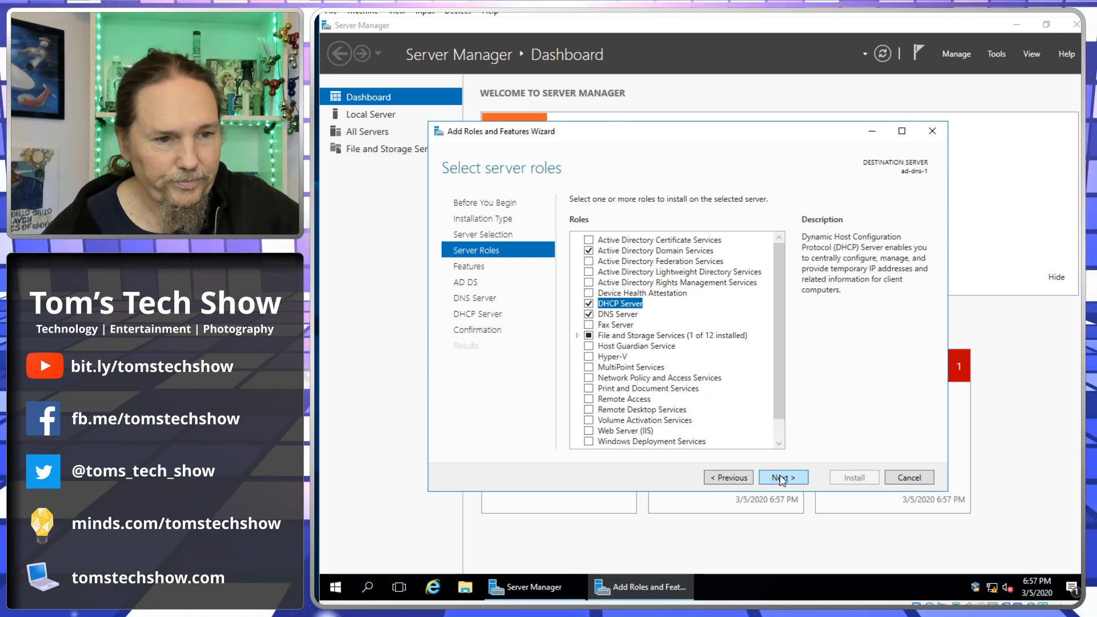
Install the selected roles with the preselected features, and start promoting the server to a domain controller.
{"action": "left_click", "coordinate": [780, 479]}
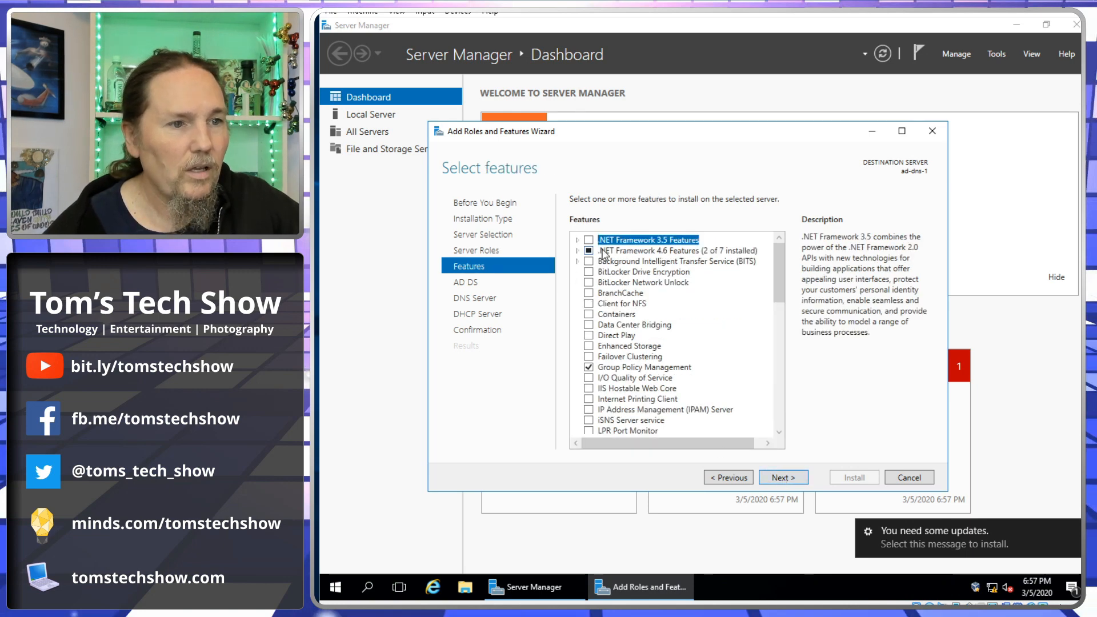
{"action": "scroll", "coordinate": [712, 371], "scroll_direction": "down", "scroll_amount": 8}
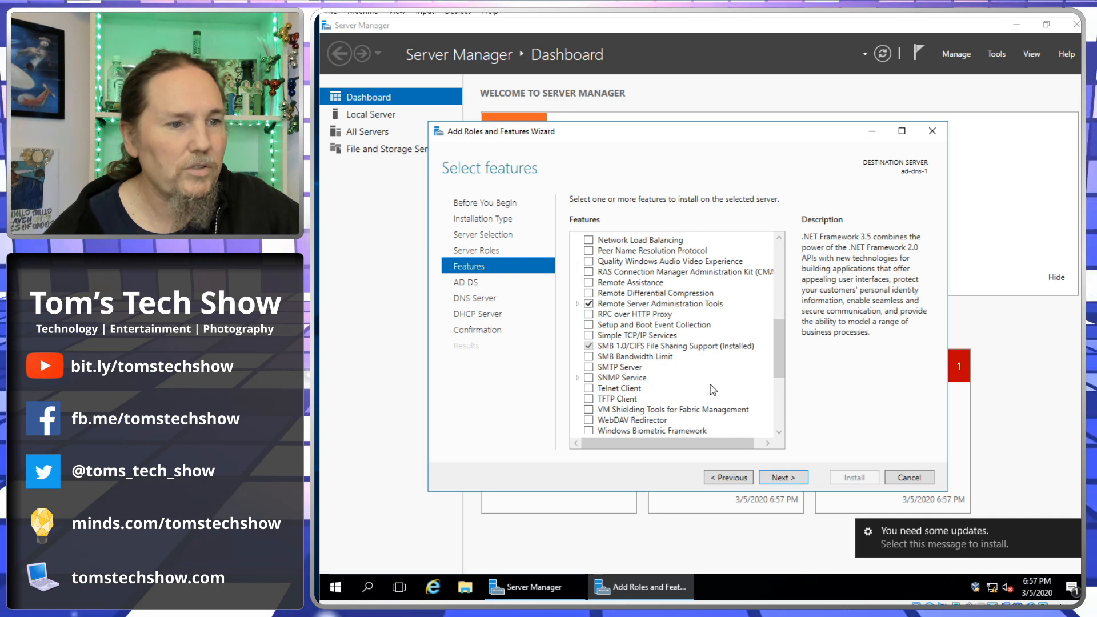
{"action": "left_click", "coordinate": [793, 483]}
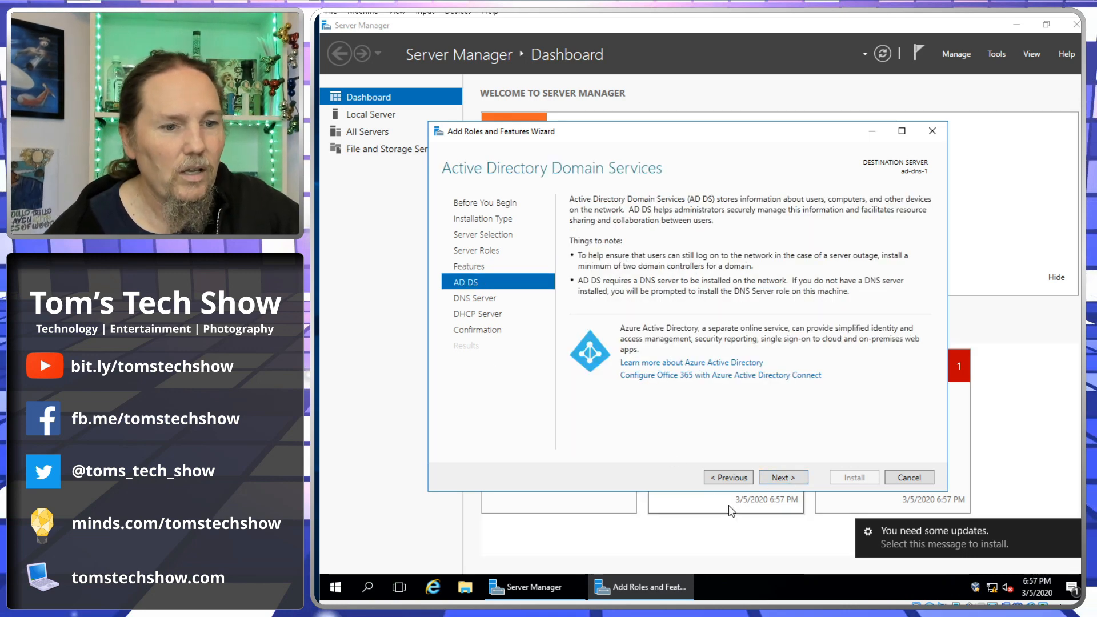
{"action": "left_click", "coordinate": [788, 479]}
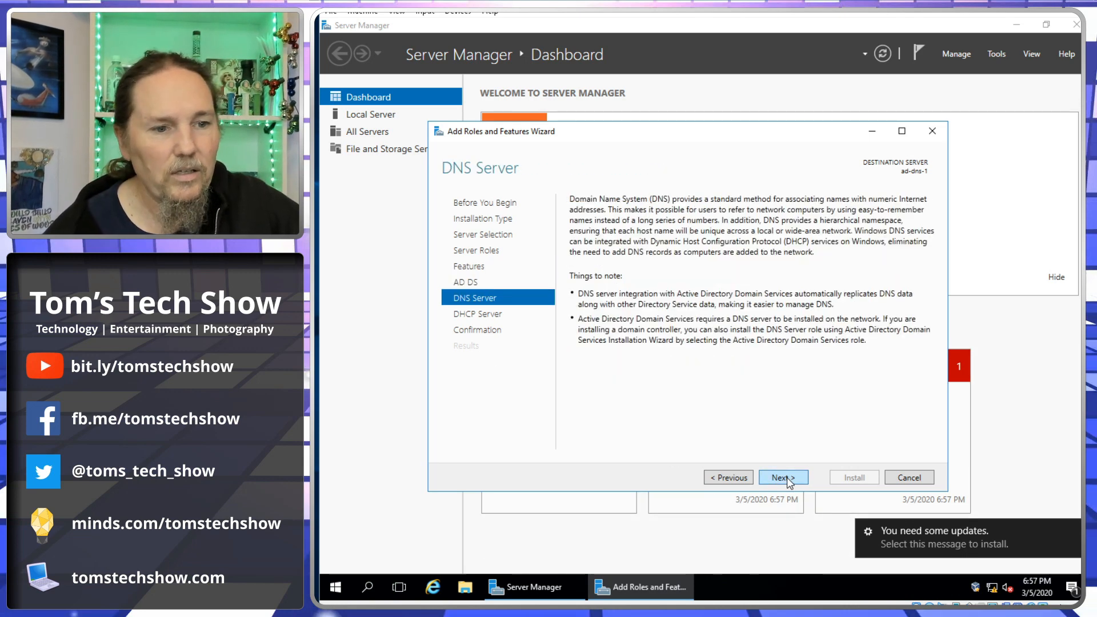
{"action": "left_click", "coordinate": [788, 479]}
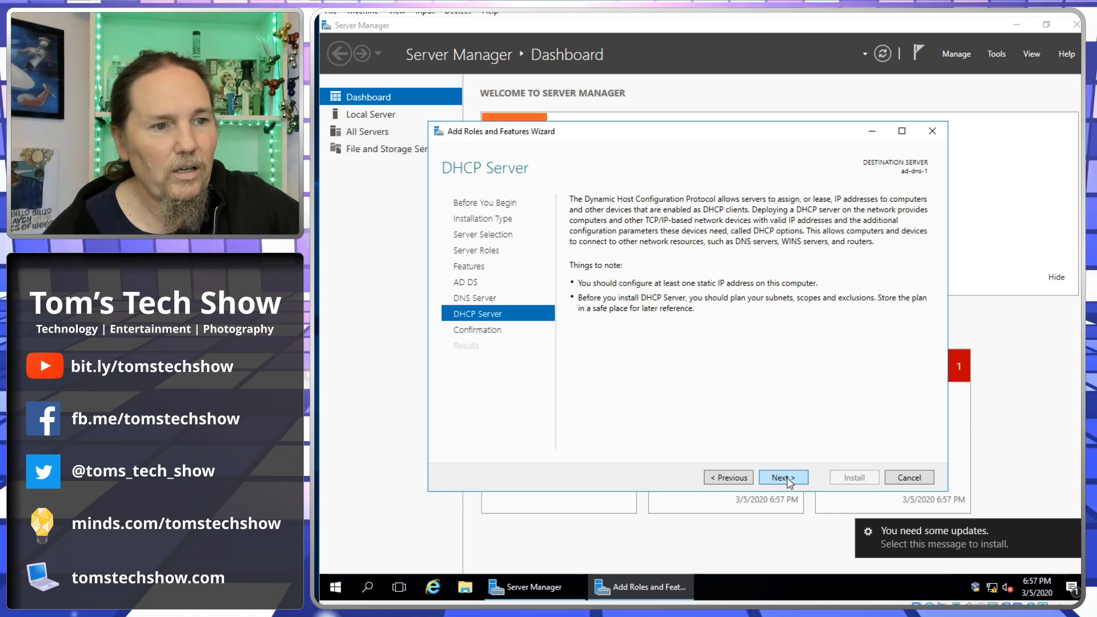
{"action": "left_click", "coordinate": [787, 478]}
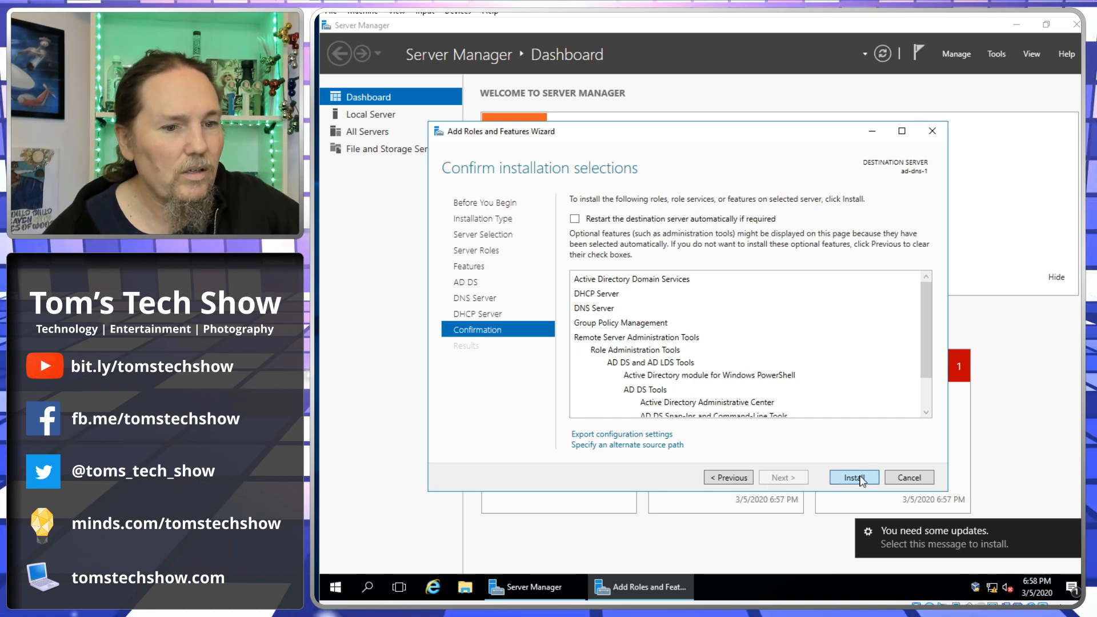
{"action": "left_click", "coordinate": [862, 480]}
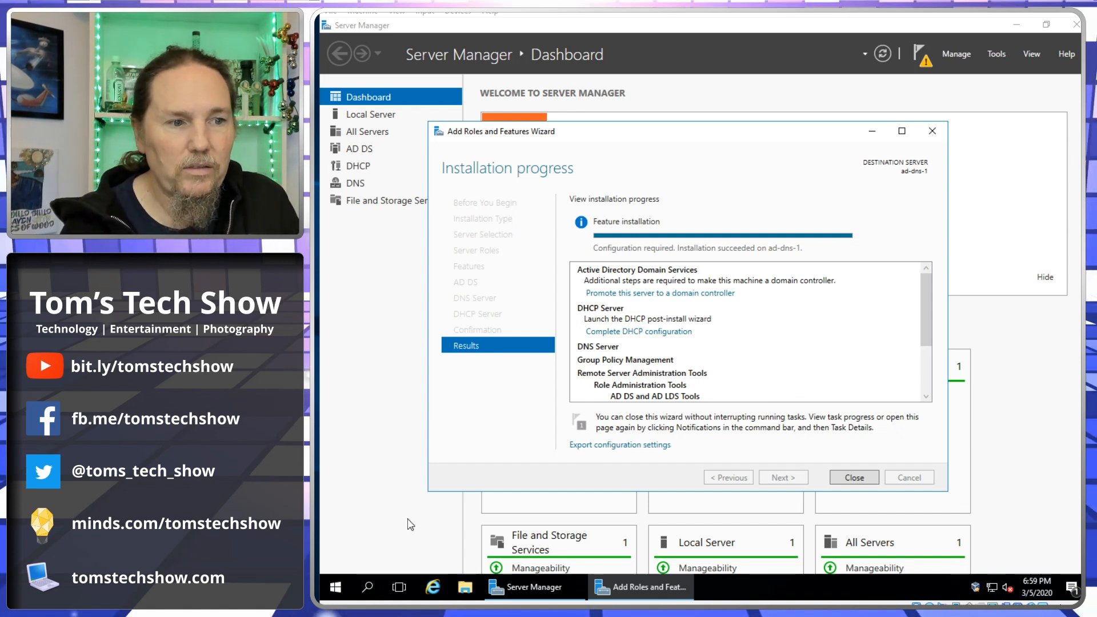
{"action": "left_click", "coordinate": [652, 294]}
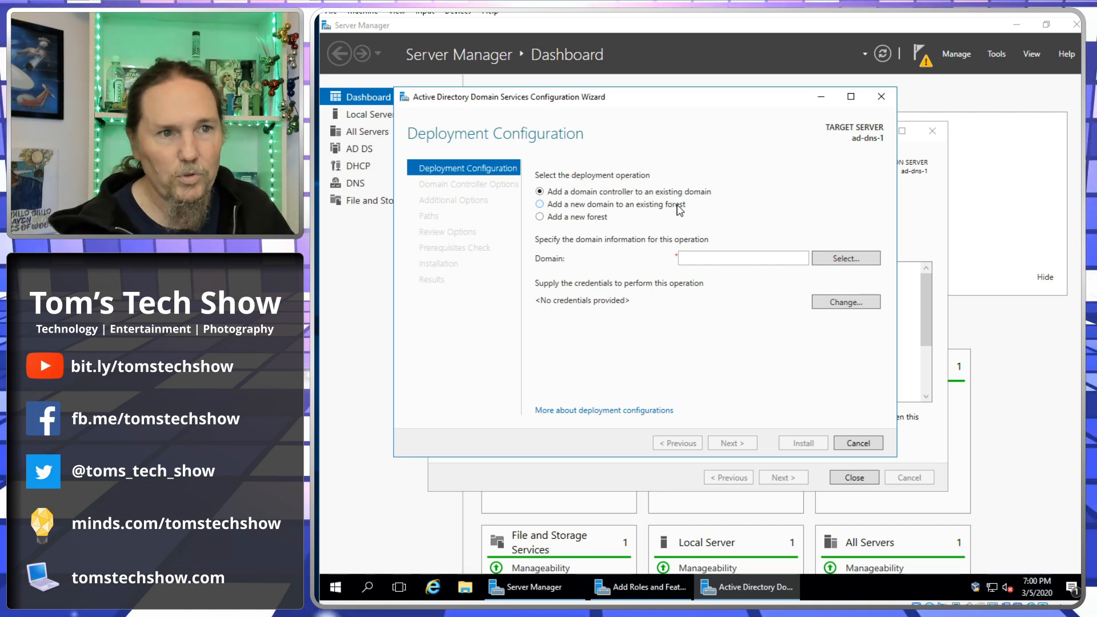
Choose to add a new forest with the root domain name tomstechshow.com and continue to the domain controller options.
{"action": "left_click", "coordinate": [541, 217]}
{"action": "left_click", "coordinate": [723, 263]}
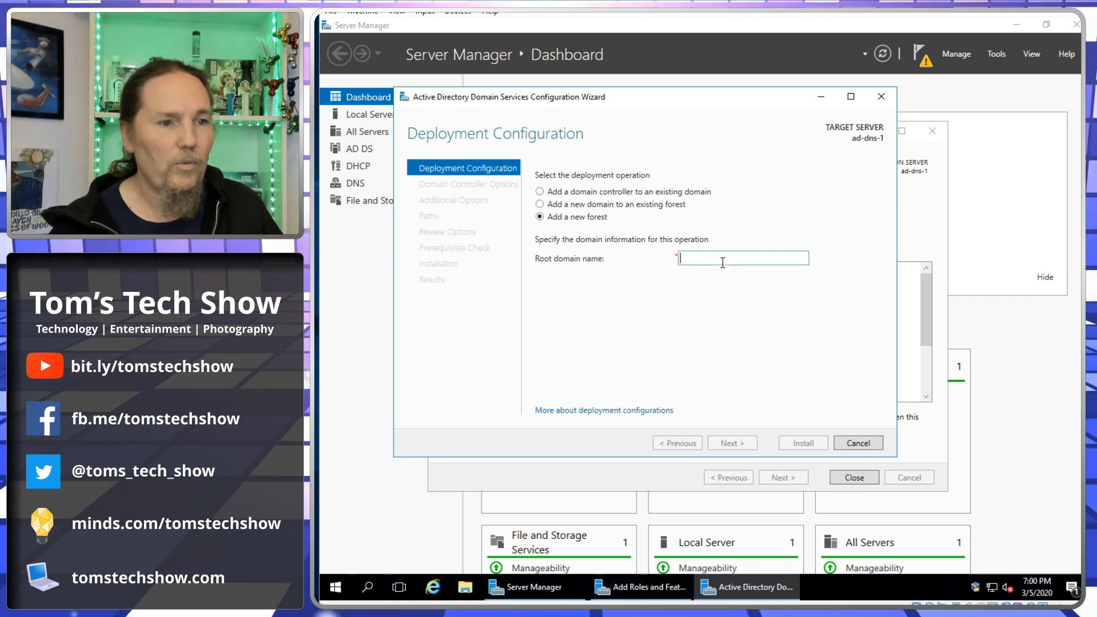
{"action": "type", "text": "tomste"}
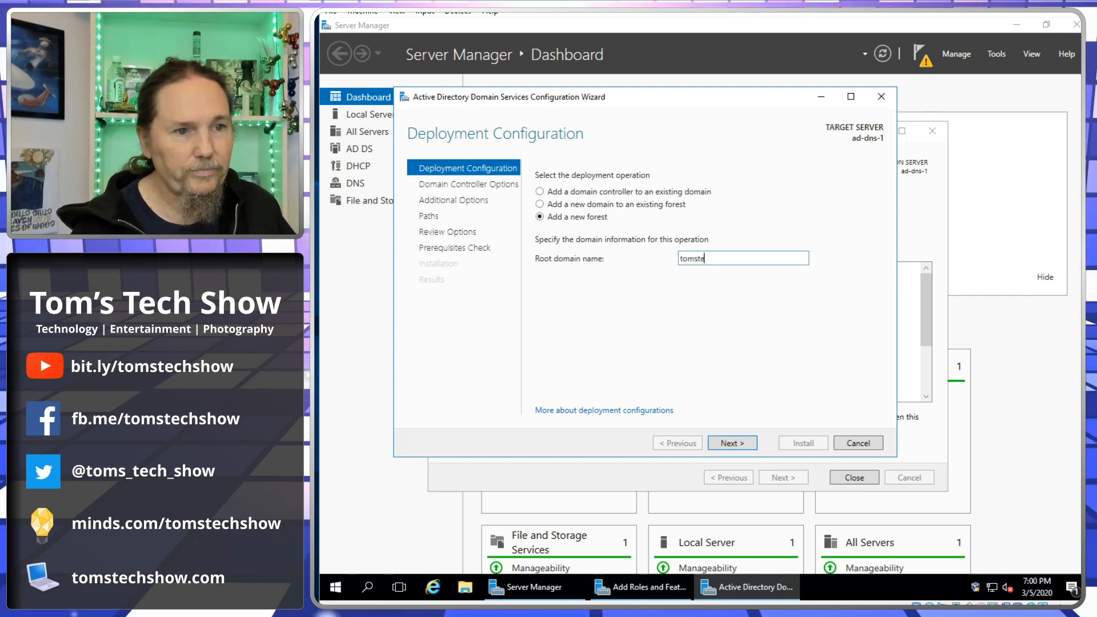
{"action": "type", "text": "chshow."}
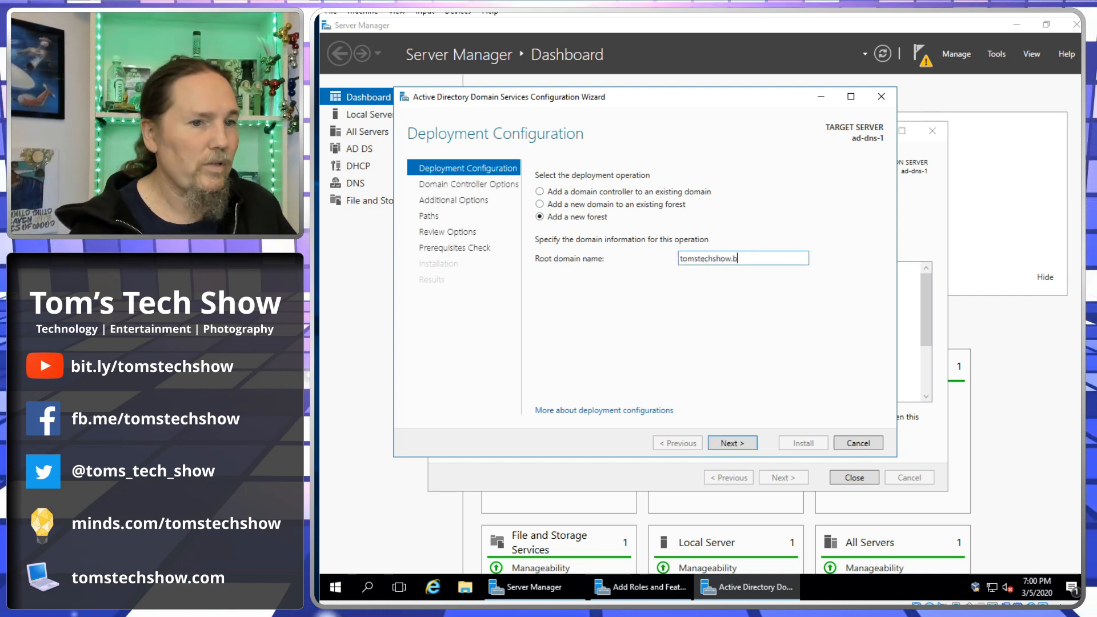
{"action": "type", "text": "bet"}
{"action": "key", "text": "BackSpace"}
{"action": "key", "text": "BackSpace"}
{"action": "key", "text": "BackSpace"}
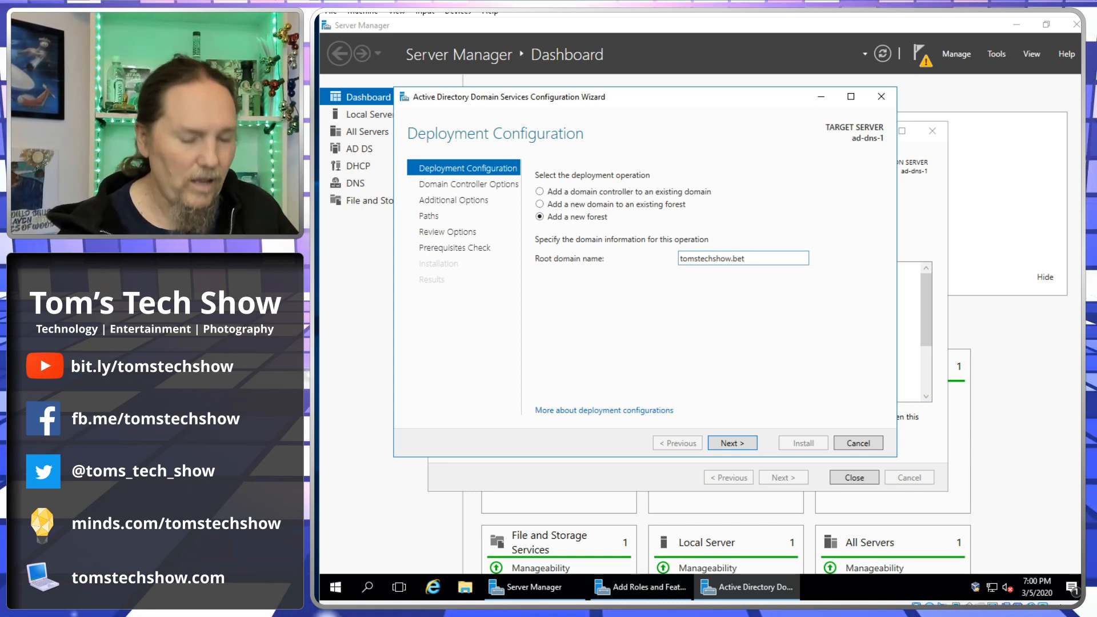
{"action": "type", "text": "net"}
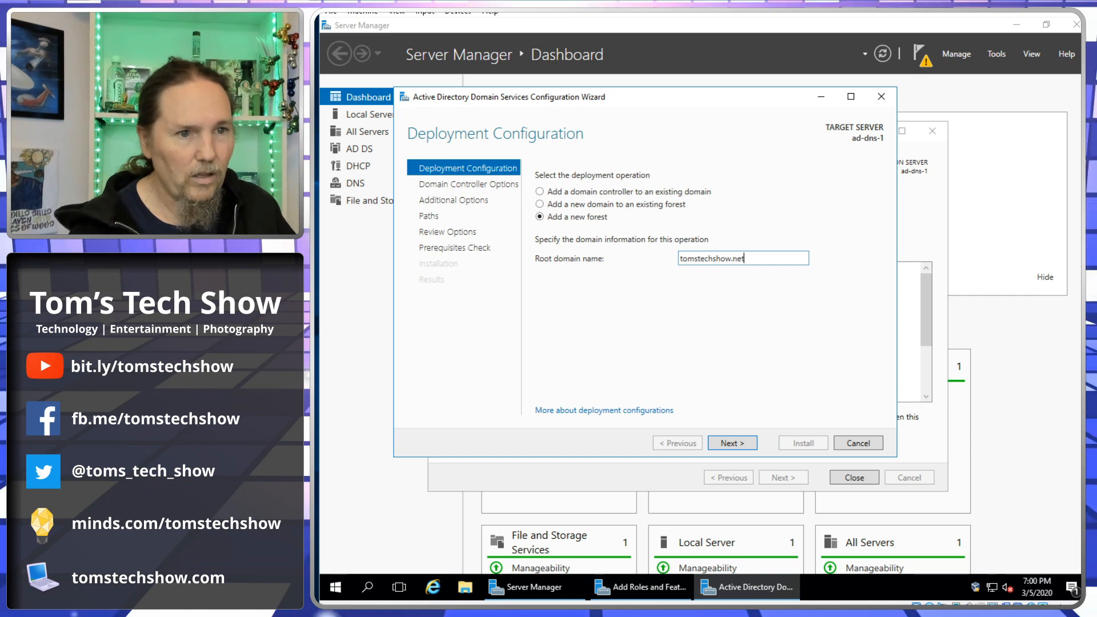
{"action": "left_click_drag", "start_coordinate": [734, 259], "coordinate": [791, 260]}
{"action": "type", "text": "com"}
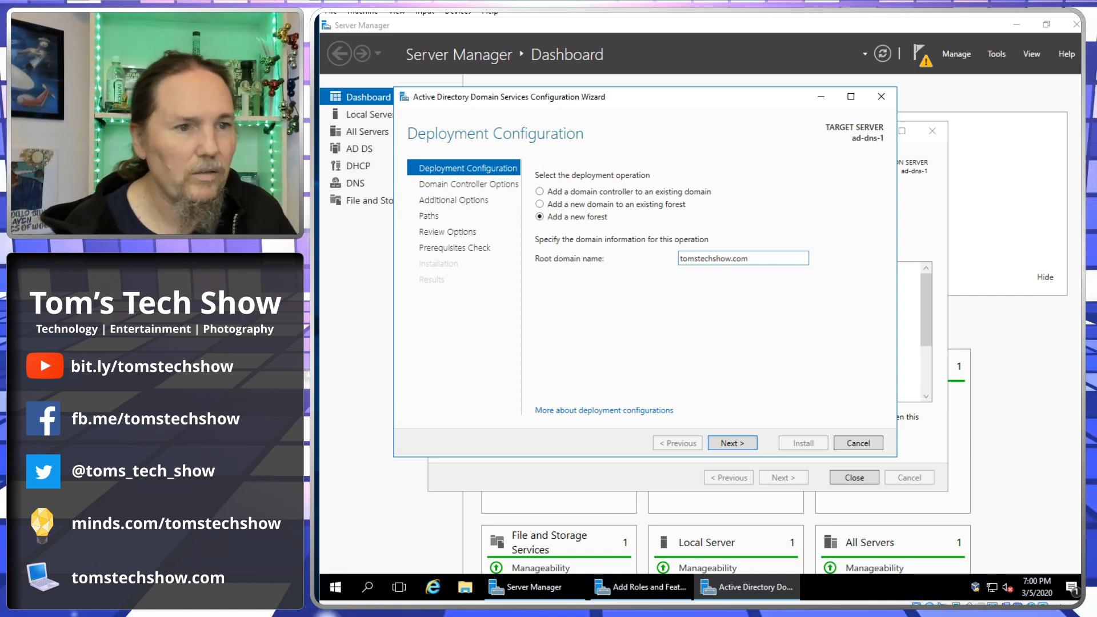
{"action": "left_click", "coordinate": [733, 444]}
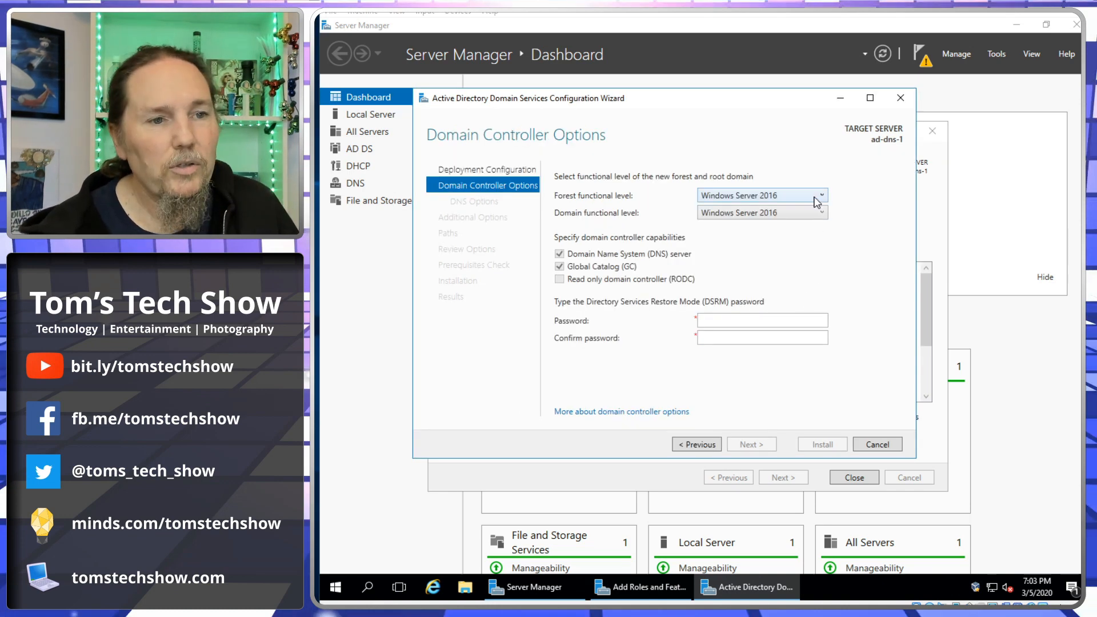
Try Windows Server 2008 as the forest and domain functional levels, and return the forest level to Windows Server 2016.
{"action": "left_click", "coordinate": [818, 196]}
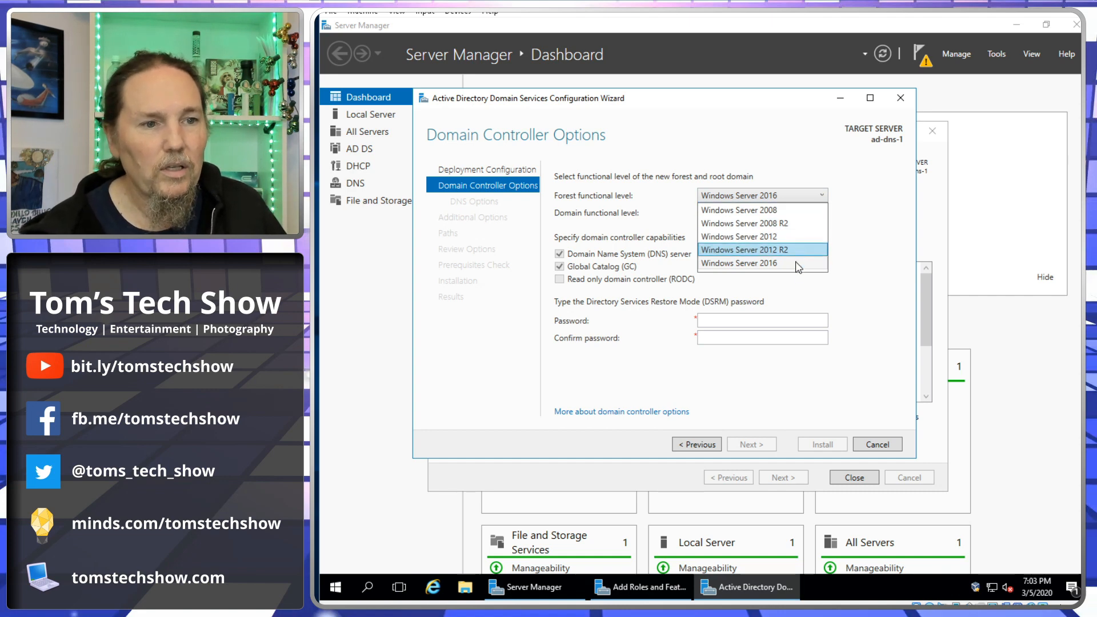
{"action": "left_click", "coordinate": [881, 257]}
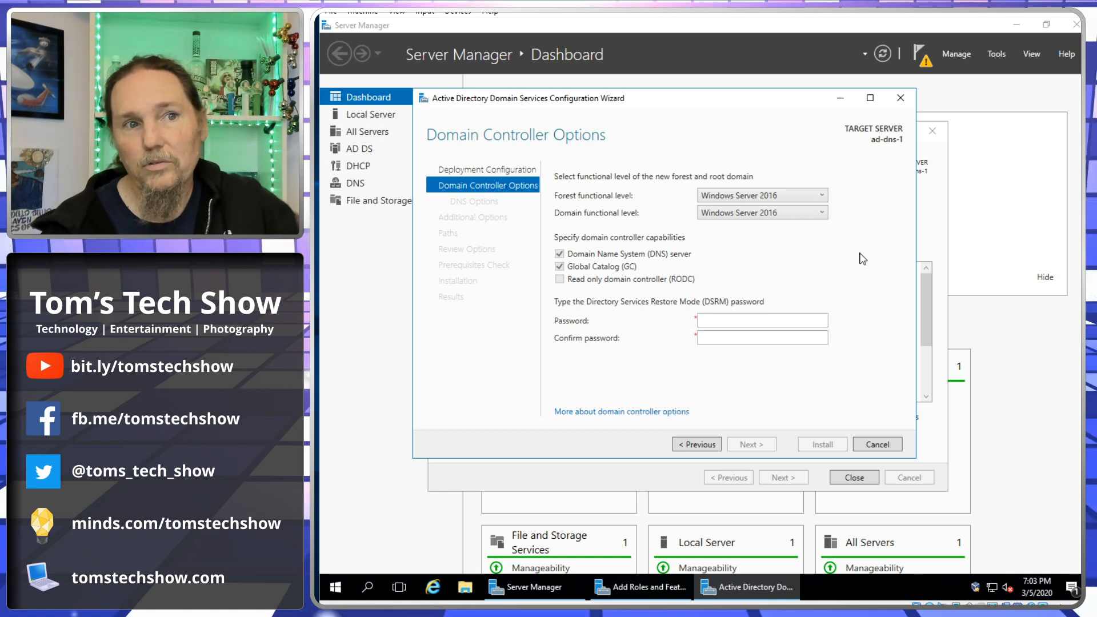
{"action": "left_click", "coordinate": [812, 213]}
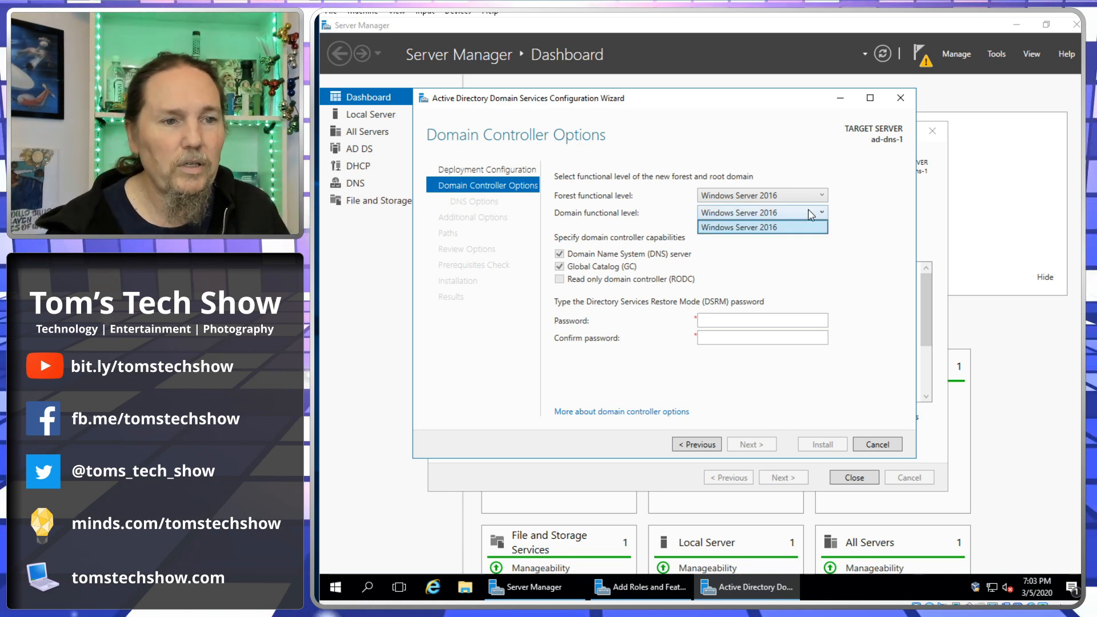
{"action": "left_click", "coordinate": [817, 197]}
{"action": "left_click", "coordinate": [818, 197]}
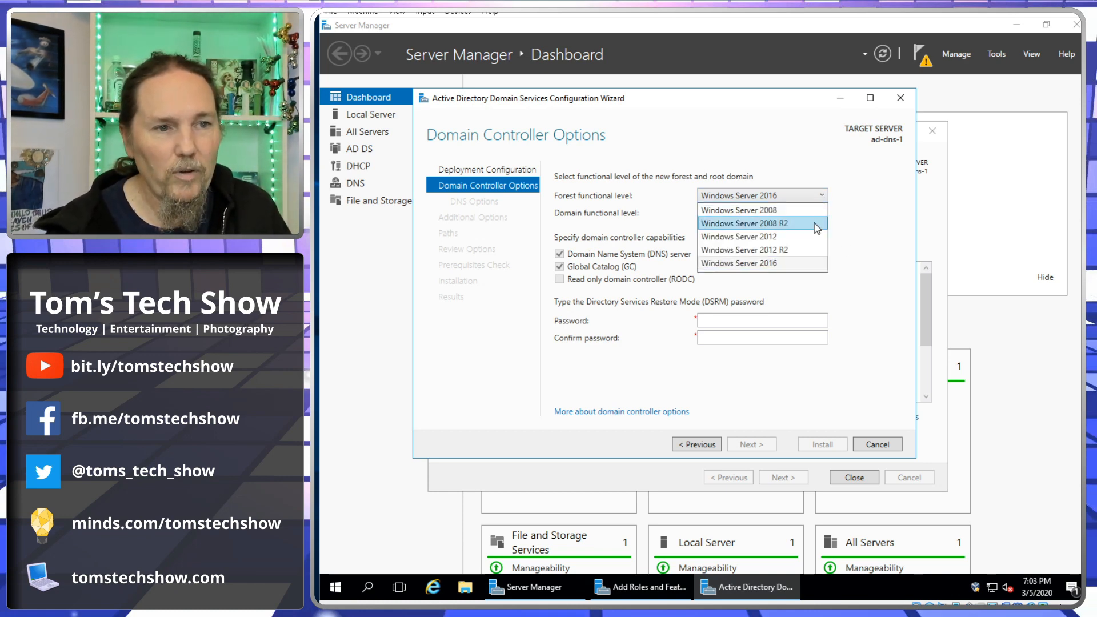
{"action": "left_click", "coordinate": [818, 210]}
{"action": "left_click", "coordinate": [817, 214]}
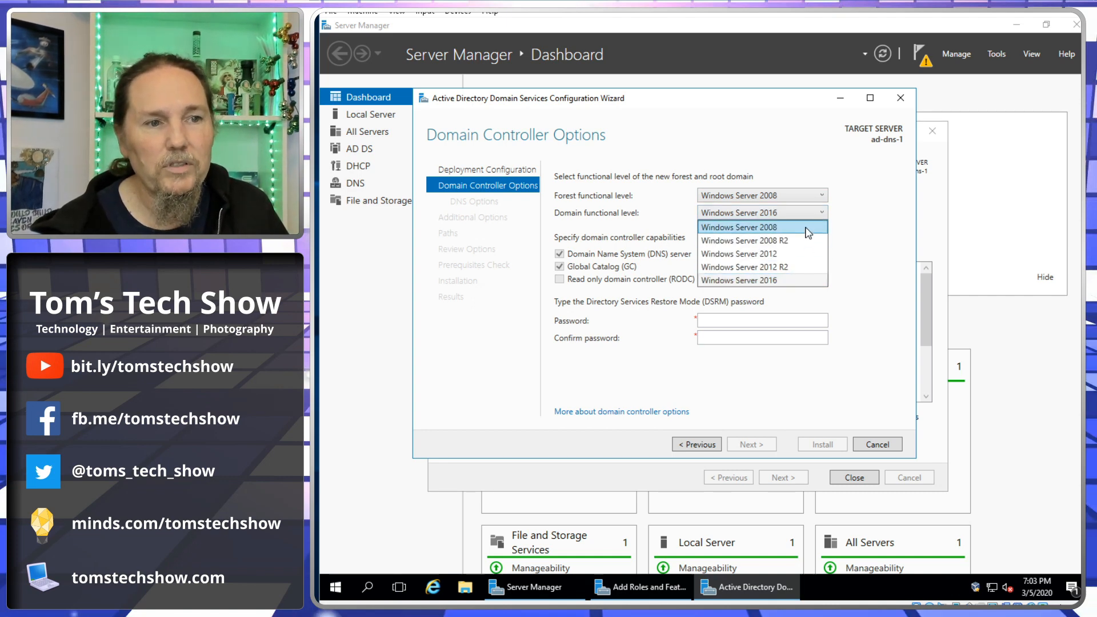
{"action": "left_click", "coordinate": [807, 228]}
{"action": "left_click", "coordinate": [791, 196]}
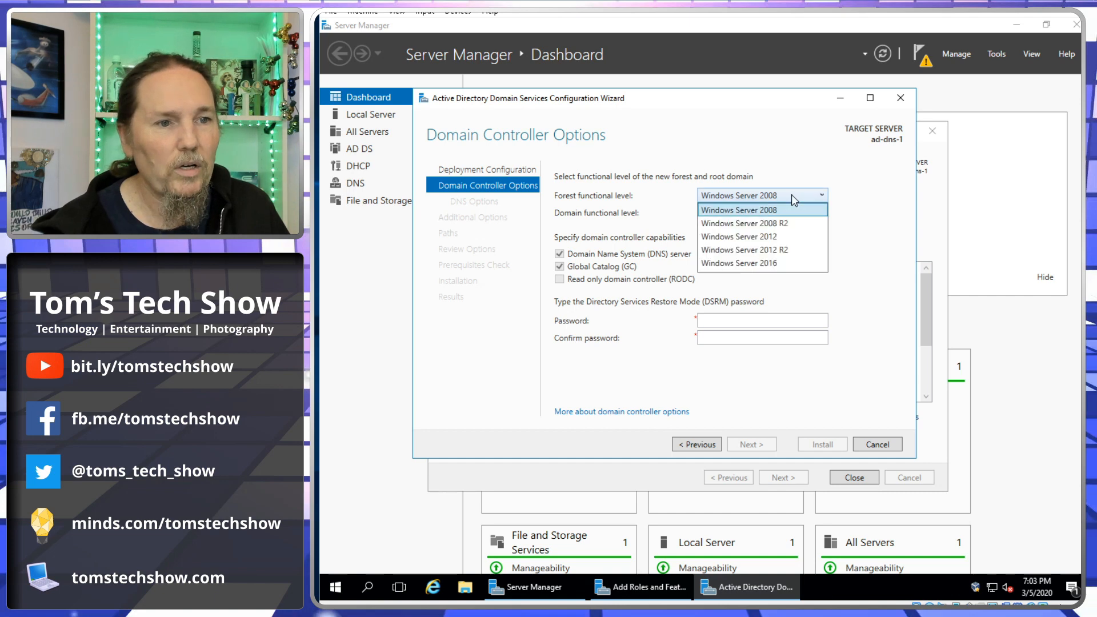
{"action": "left_click", "coordinate": [796, 265]}
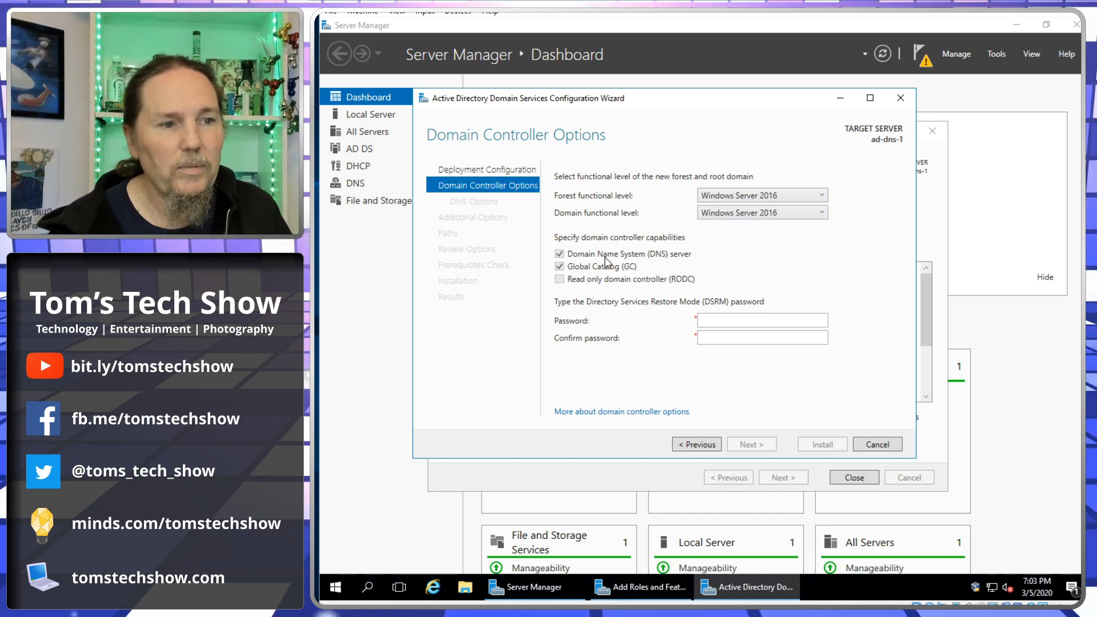
Enter and confirm the Directory Services Restore Mode (DSRM) password and continue to the DNS options.
{"action": "left_click", "coordinate": [765, 323]}
{"action": "type", "text": "********"}
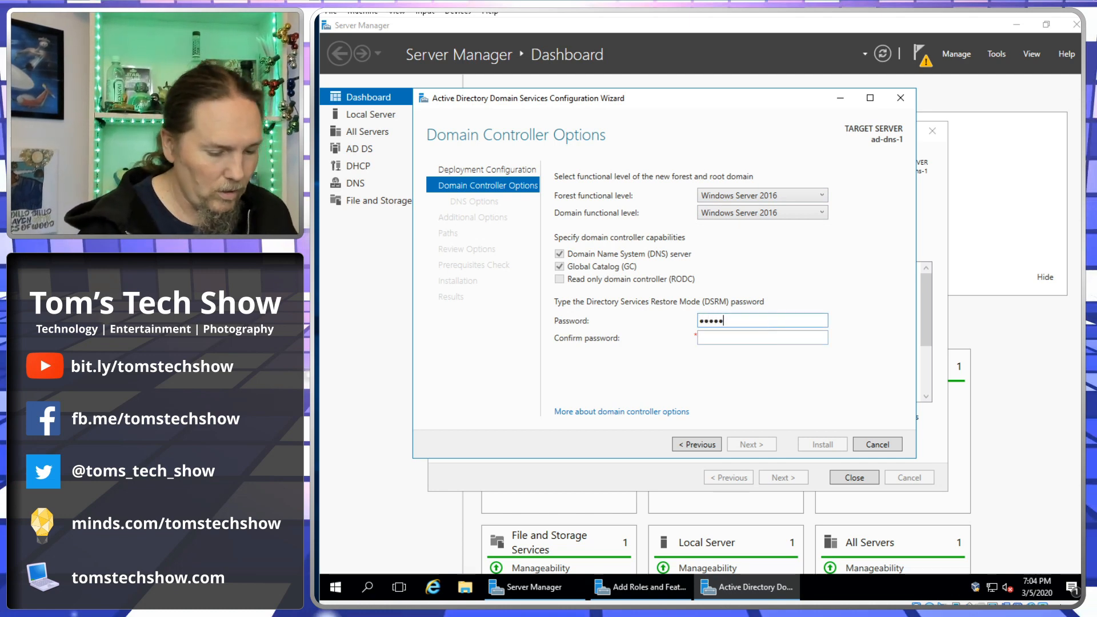
{"action": "key", "text": "Tab"}
{"action": "type", "text": "******"}
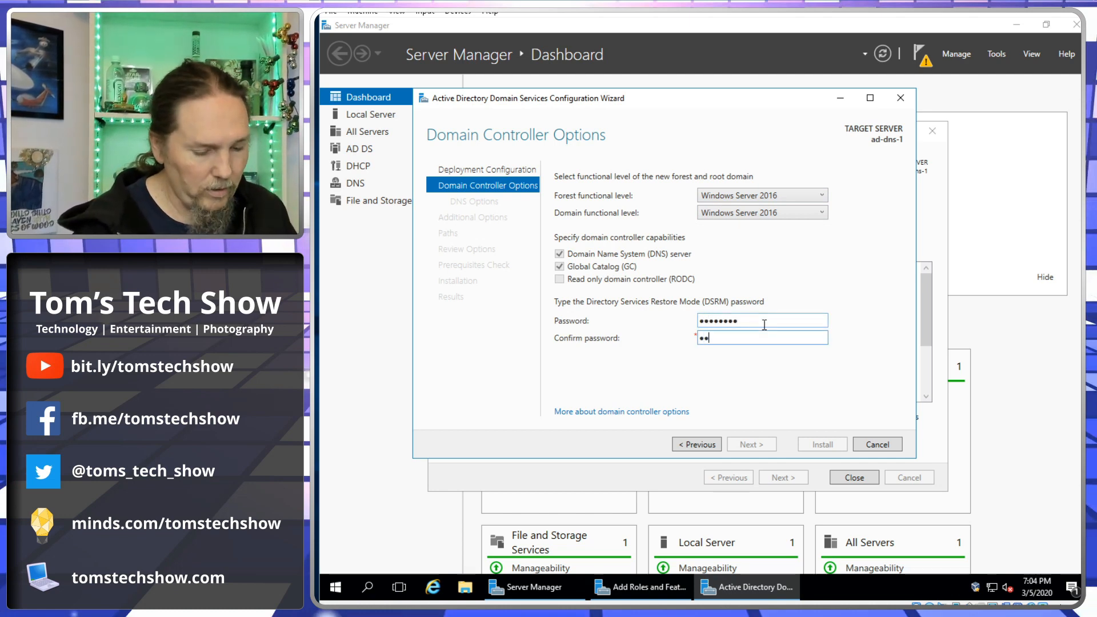
{"action": "key", "text": "BackSpace"}
{"action": "key", "text": "BackSpace"}
{"action": "key", "text": "BackSpace"}
{"action": "key", "text": "BackSpace"}
{"action": "key", "text": "BackSpace"}
{"action": "key", "text": "BackSpace"}
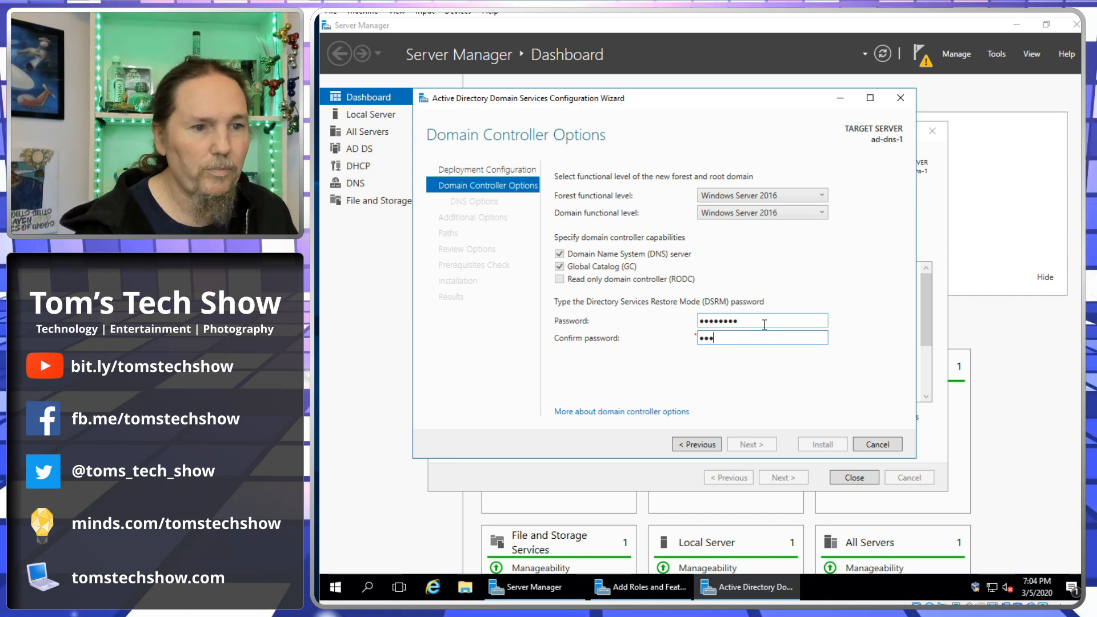
{"action": "type", "text": "********"}
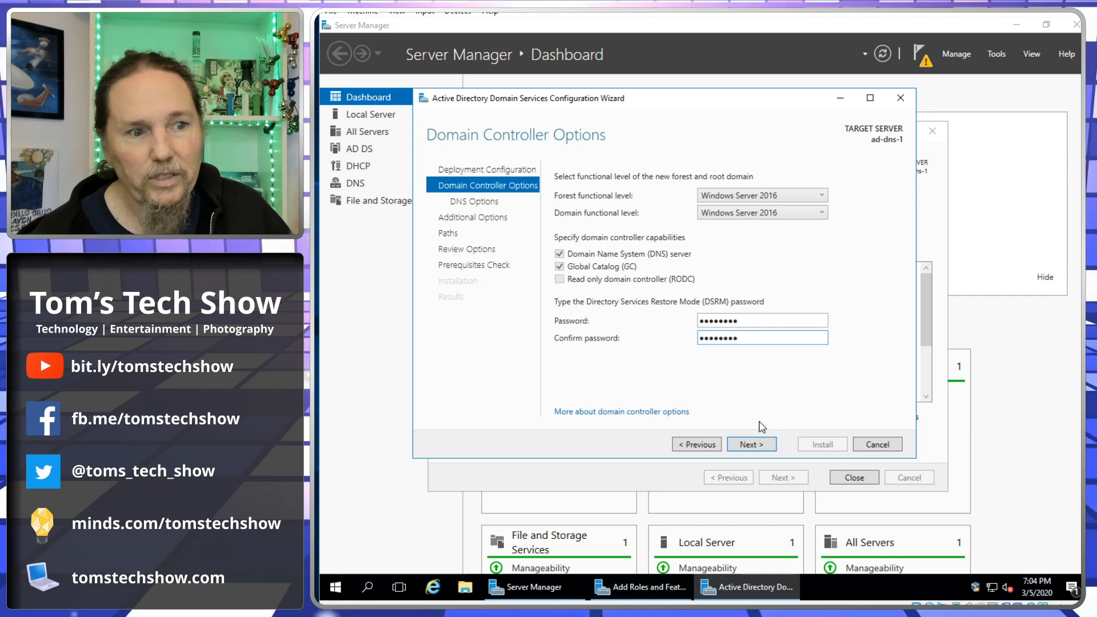
{"action": "left_click", "coordinate": [752, 444]}
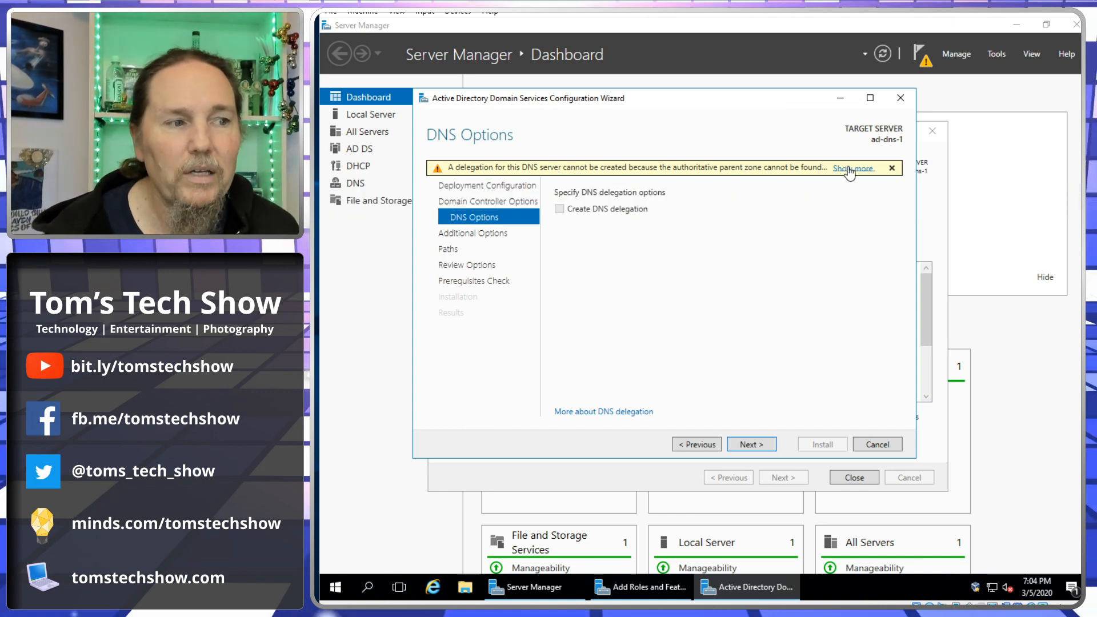
Keep the DNS options, NetBIOS domain name and folder paths as proposed, review the selections and run the prerequisites check.
{"action": "left_click", "coordinate": [750, 446]}
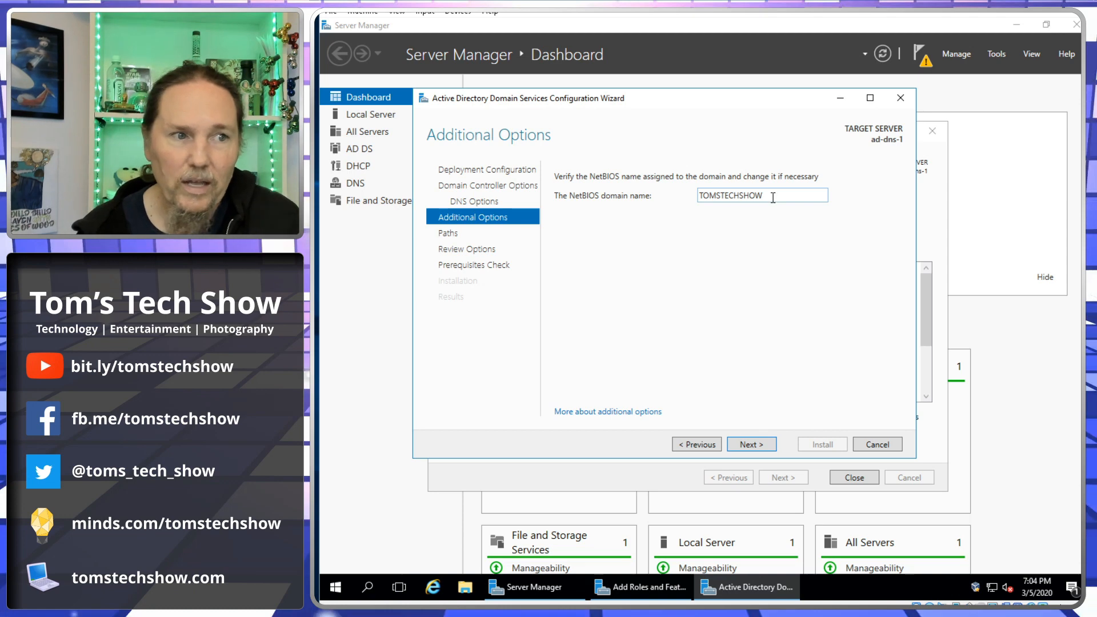
{"action": "left_click", "coordinate": [750, 446]}
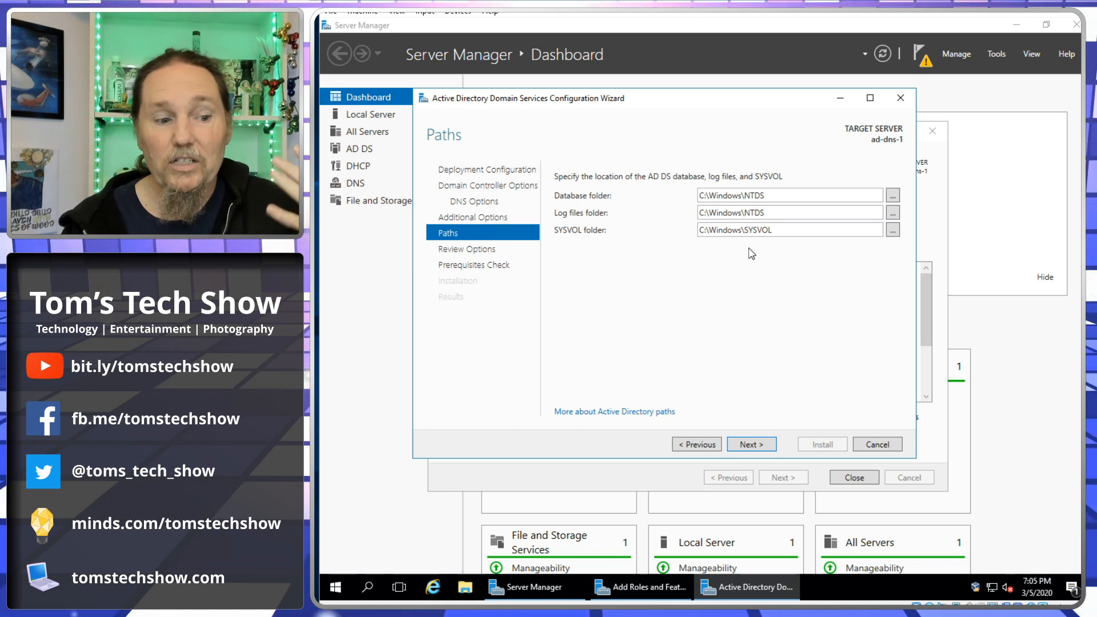
{"action": "left_click", "coordinate": [753, 442]}
{"action": "scroll", "coordinate": [753, 274], "scroll_direction": "down", "scroll_amount": 5}
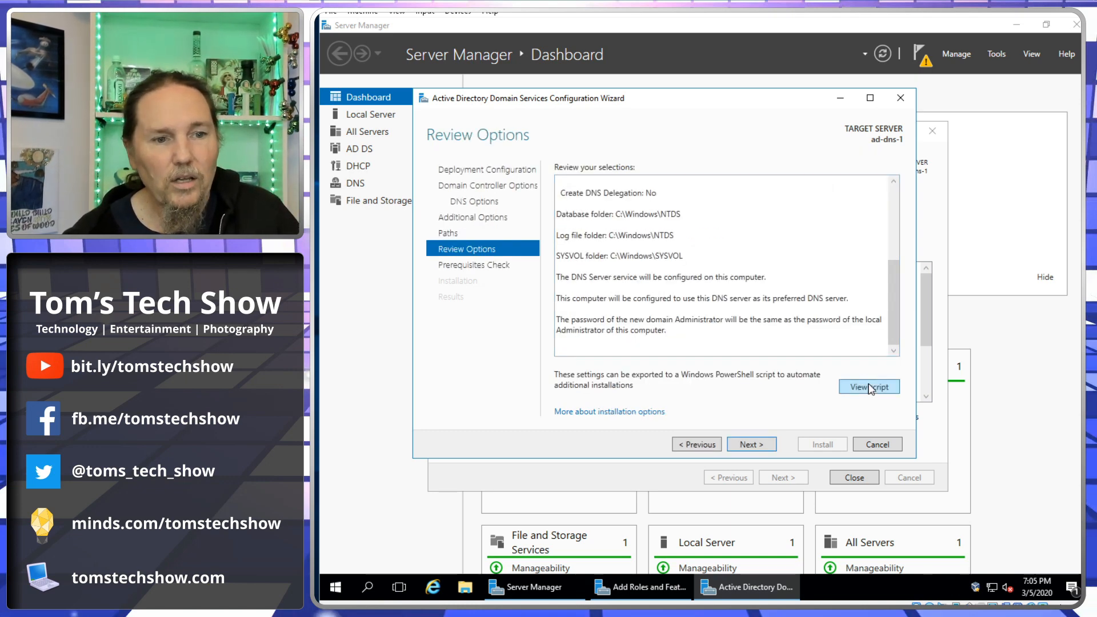
{"action": "left_click", "coordinate": [757, 447]}
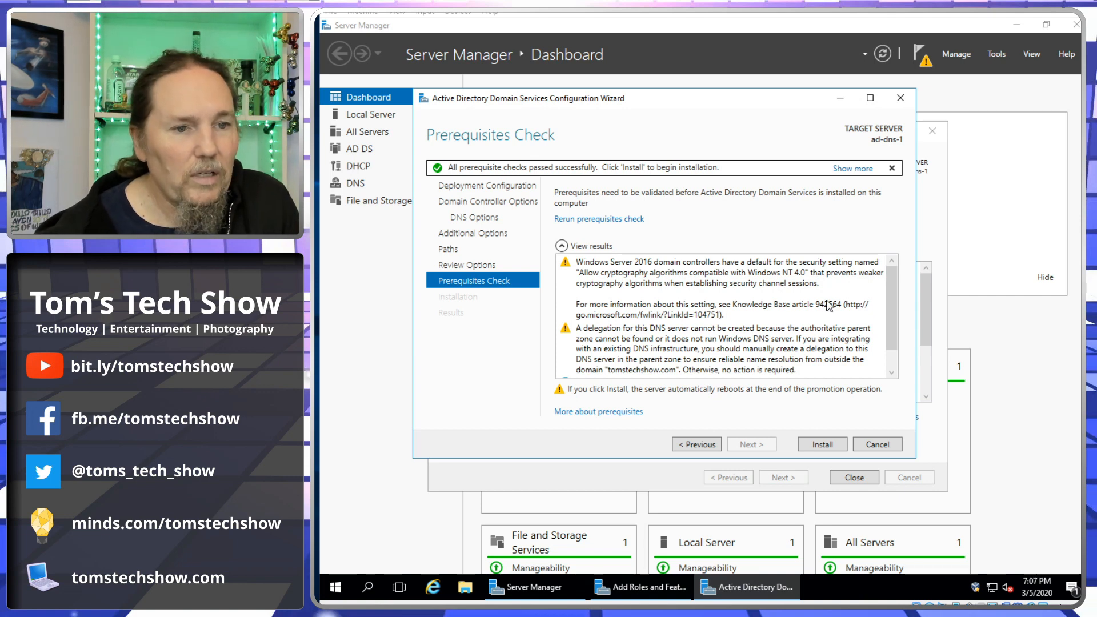
Read through the prerequisites check results, install the domain controller configuration and dismiss the sign-out notice.
{"action": "left_click", "coordinate": [858, 310]}
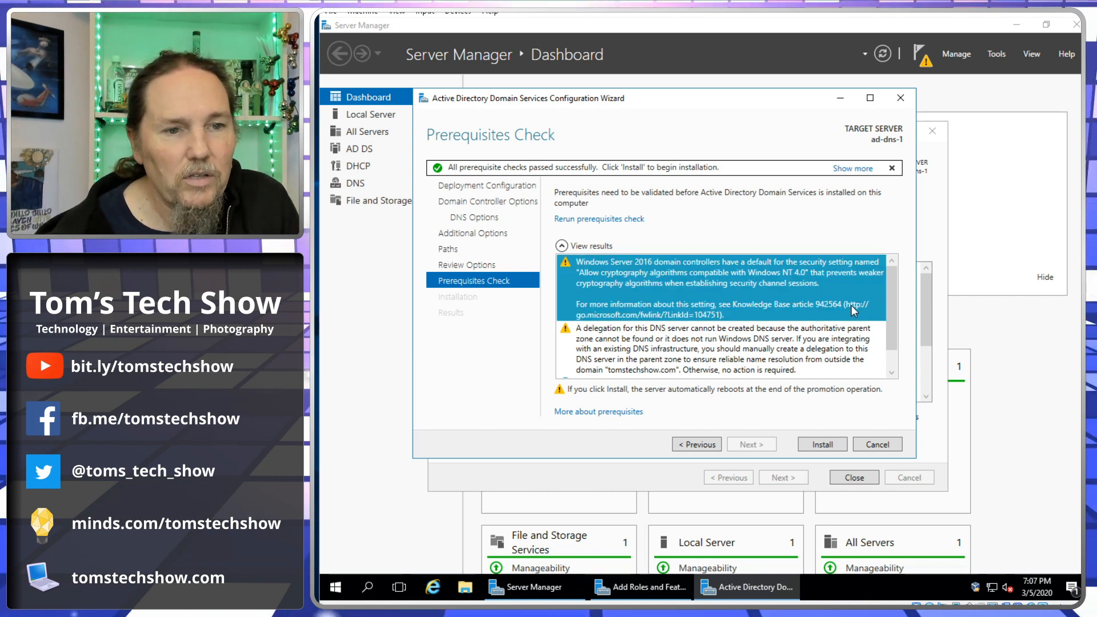
{"action": "scroll", "coordinate": [772, 304], "scroll_direction": "down", "scroll_amount": 1}
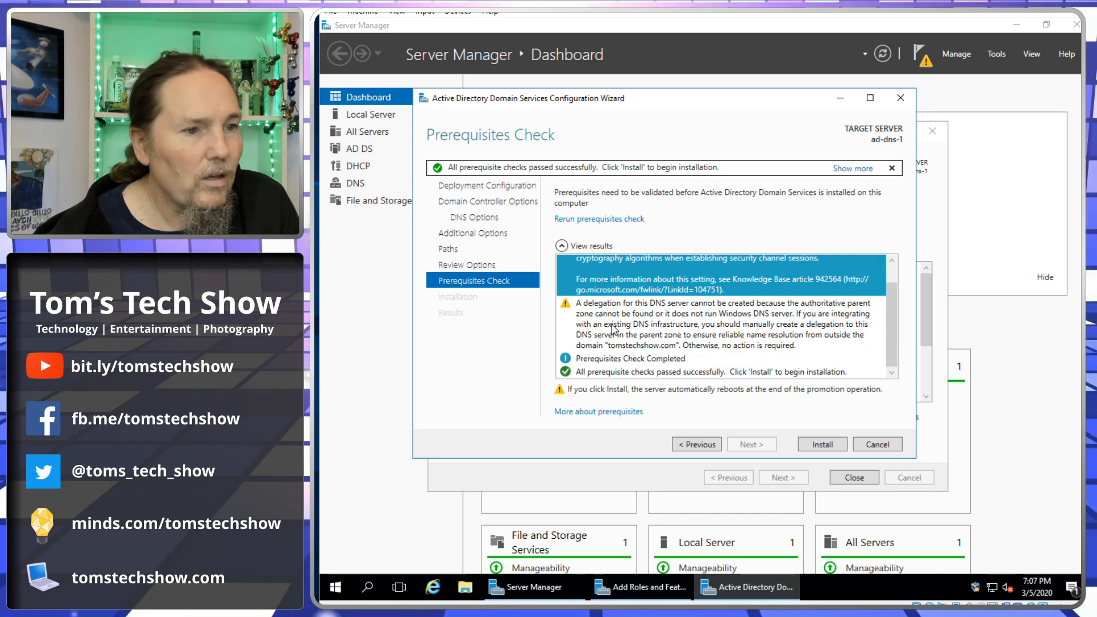
{"action": "left_click", "coordinate": [683, 323]}
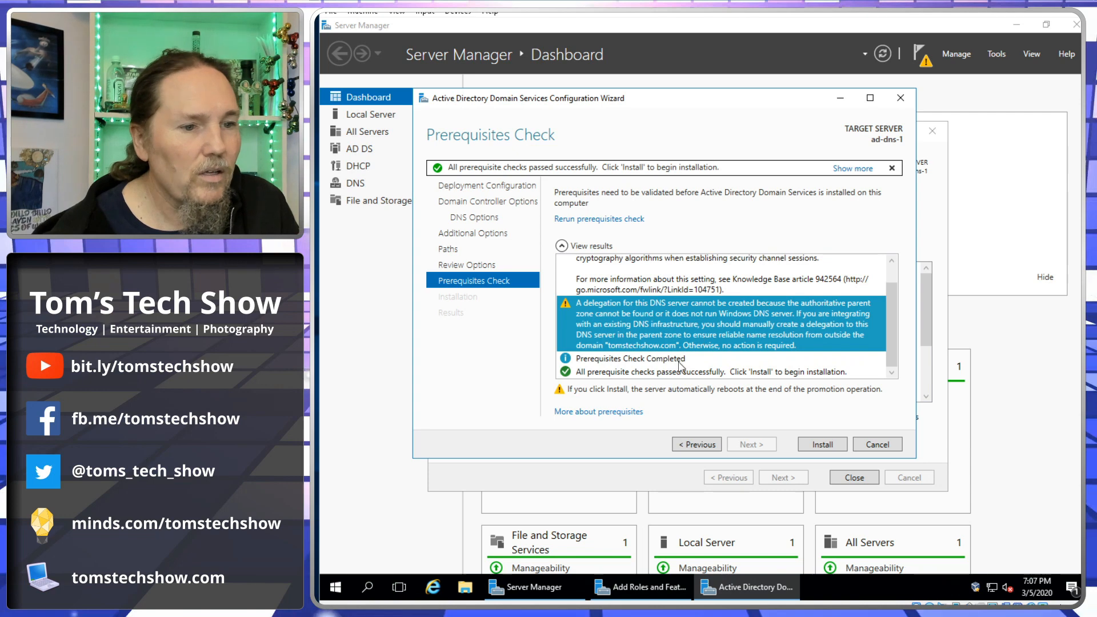
{"action": "left_click", "coordinate": [821, 446]}
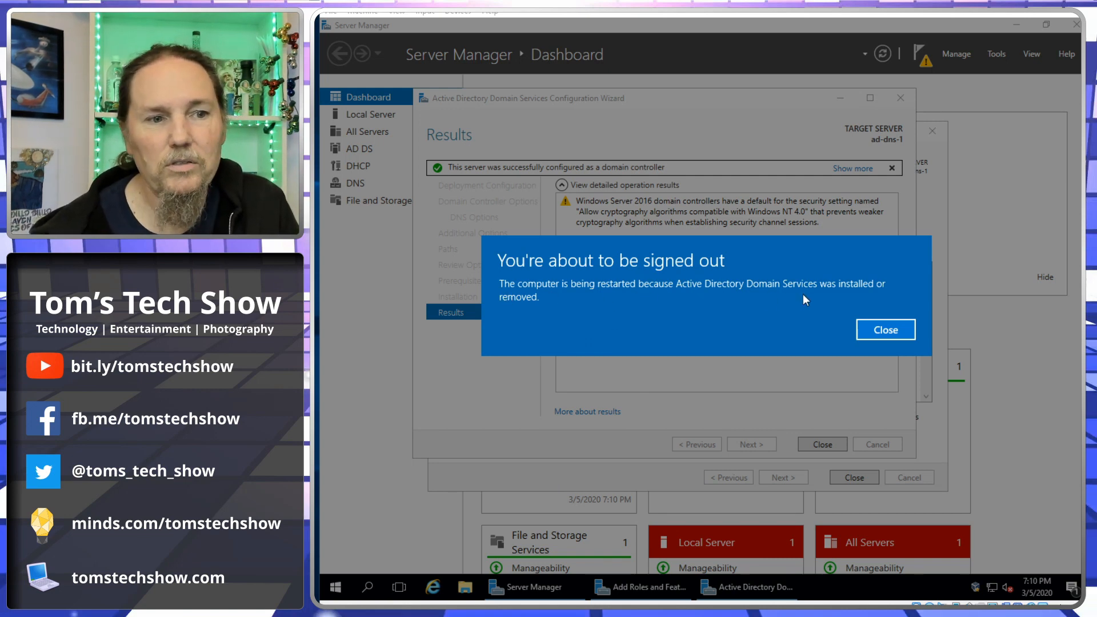
{"action": "left_click", "coordinate": [886, 330]}
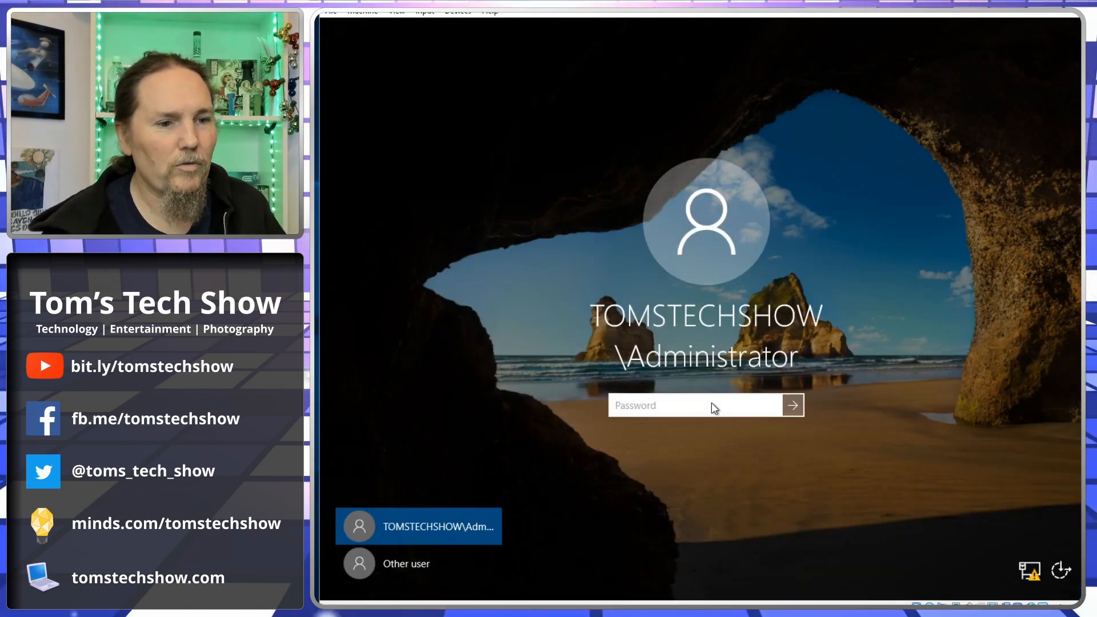
Sign in to the TOMSTECHSHOW domain as Administrator with the account password and accept the required password change.
{"action": "type", "text": "•••••••"}
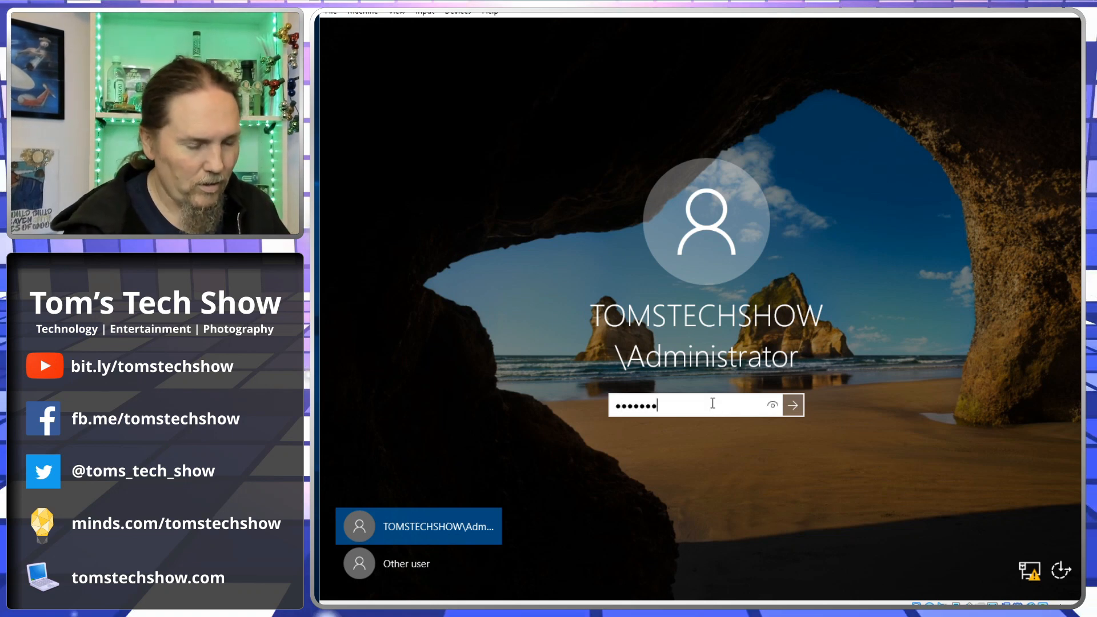
{"action": "key", "text": "Return"}
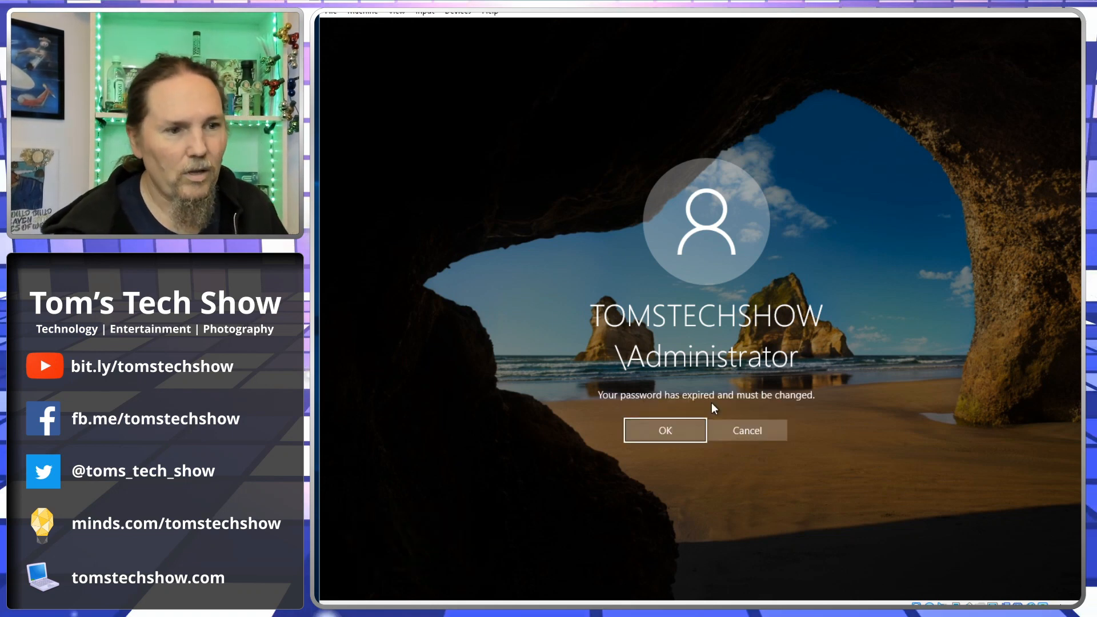
{"action": "left_click", "coordinate": [665, 431]}
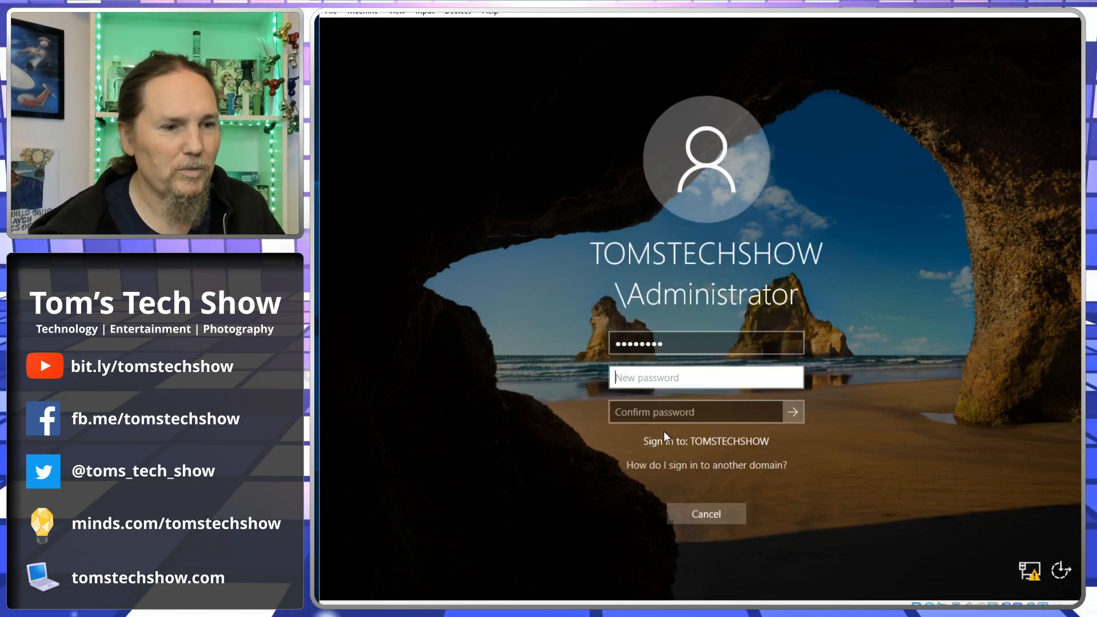
Enter and confirm a new password for the domain Administrator account, submit it and acknowledge the change.
{"action": "left_click", "coordinate": [687, 384]}
{"action": "type", "text": "•••••••••••"}
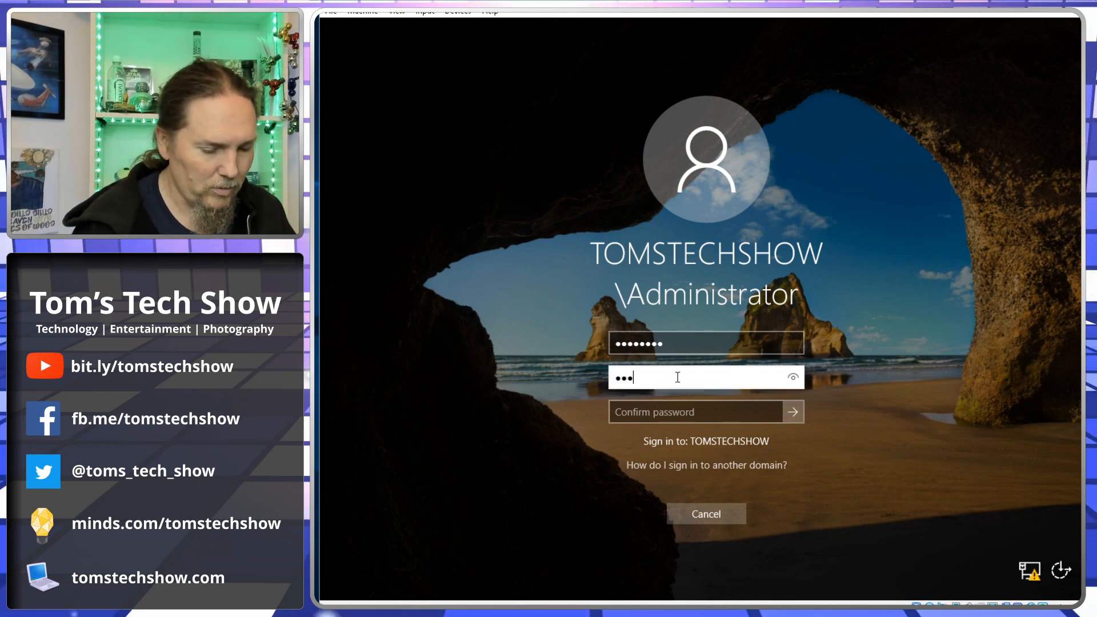
{"action": "key", "text": "Tab"}
{"action": "type", "text": "•••••••••••"}
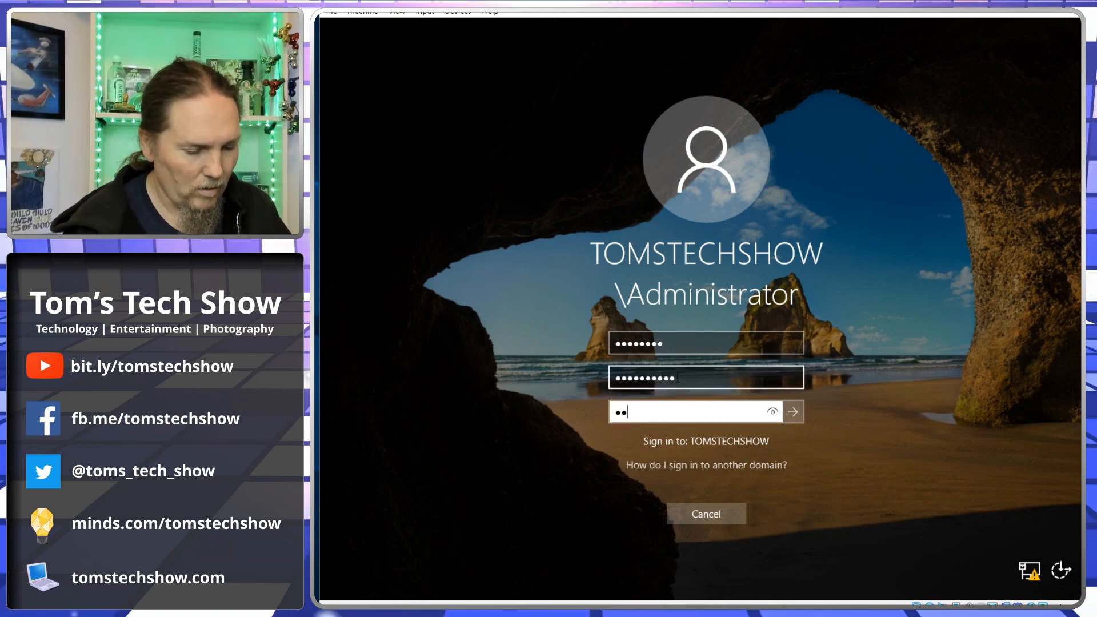
{"action": "key", "text": "Return"}
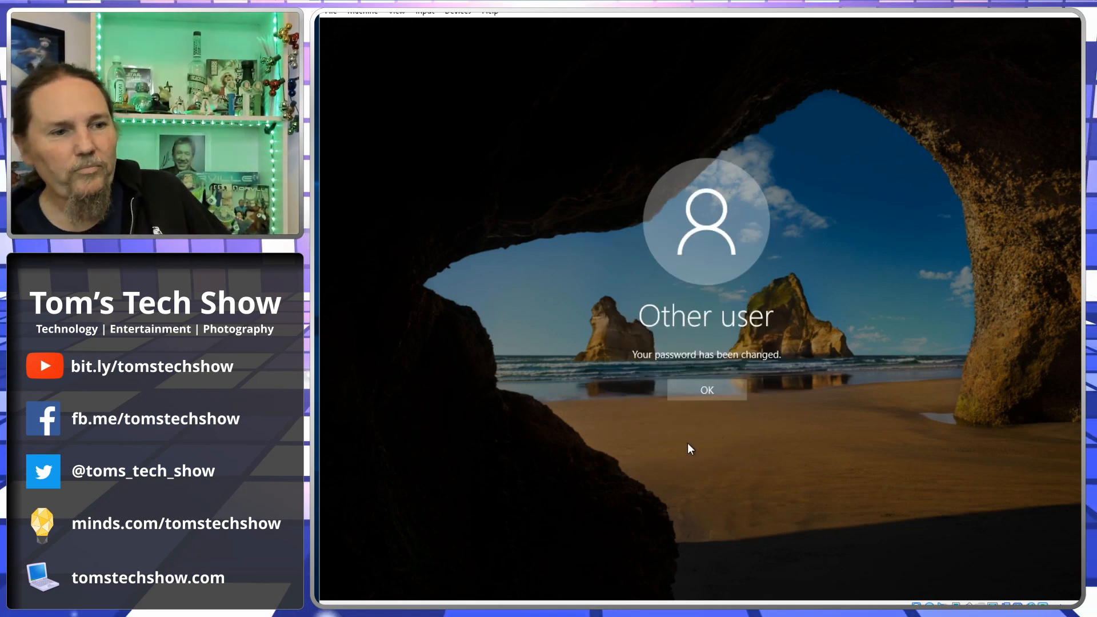
{"action": "left_click", "coordinate": [710, 395]}
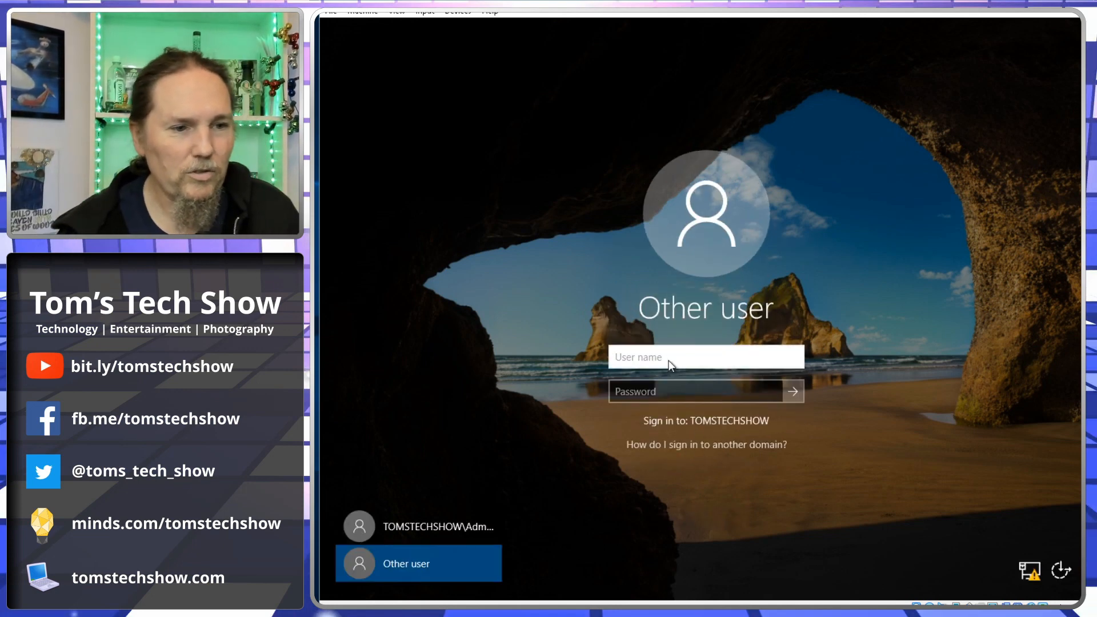
Try to sign in to the TOMSTECHSHOW domain as adminstrator with the account password and dismiss the sign-in notice.
{"action": "type", "text": "adminstrator"}
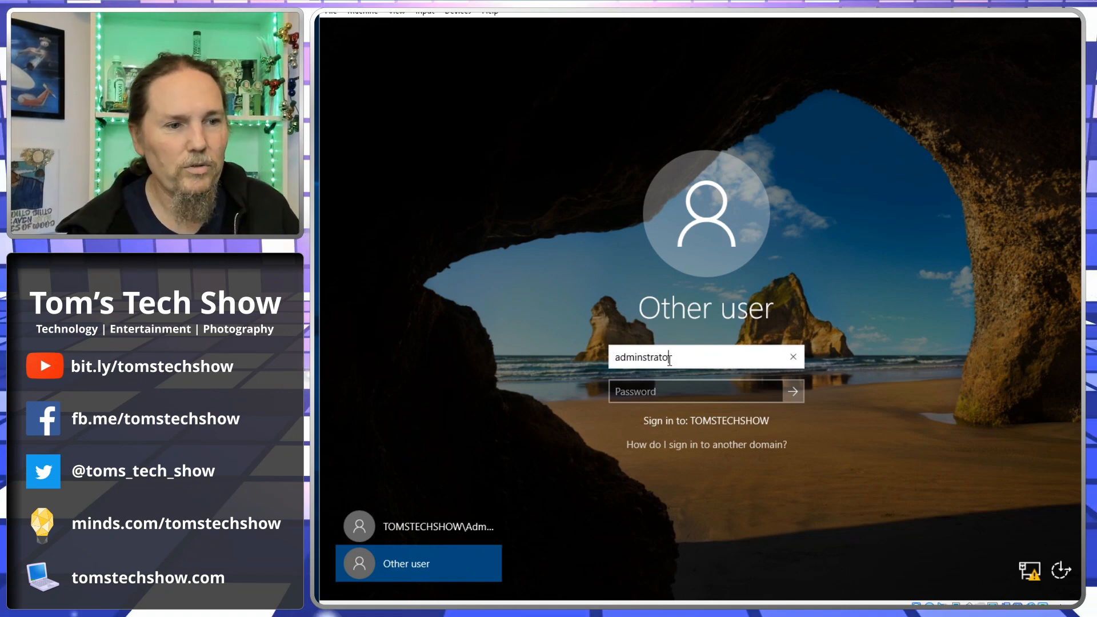
{"action": "key", "text": "Tab"}
{"action": "type", "text": "***"}
{"action": "key", "text": "Return"}
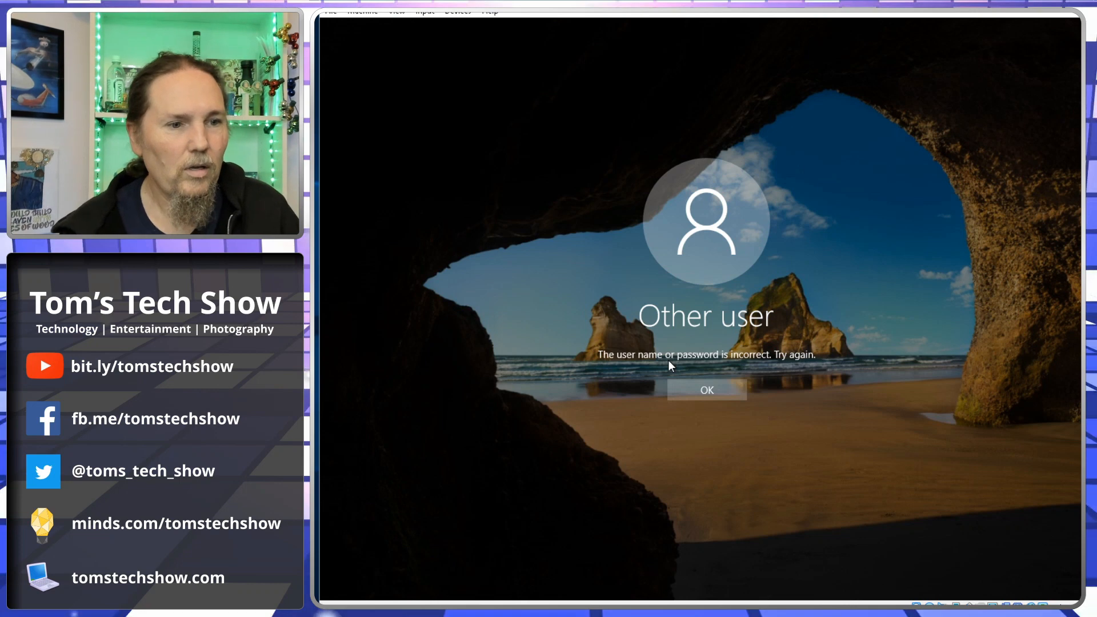
{"action": "key", "text": "Return"}
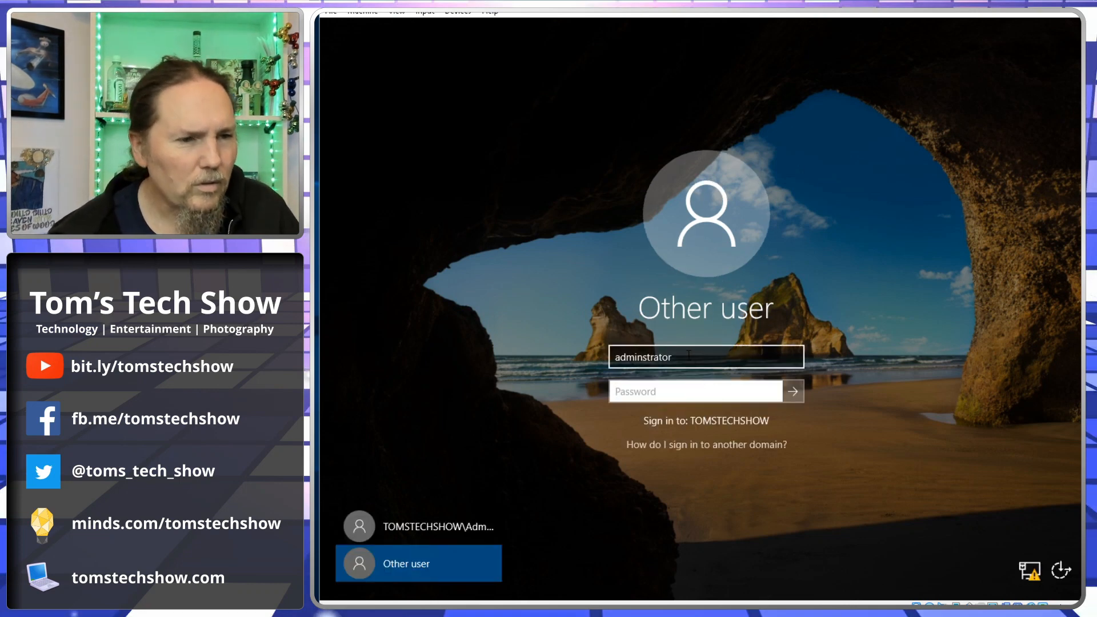
Correct the user name to administrator, enter the account password and sign in to the TOMSTECHSHOW domain.
{"action": "key", "text": "shift+Tab"}
{"action": "type", "text": "admini"}
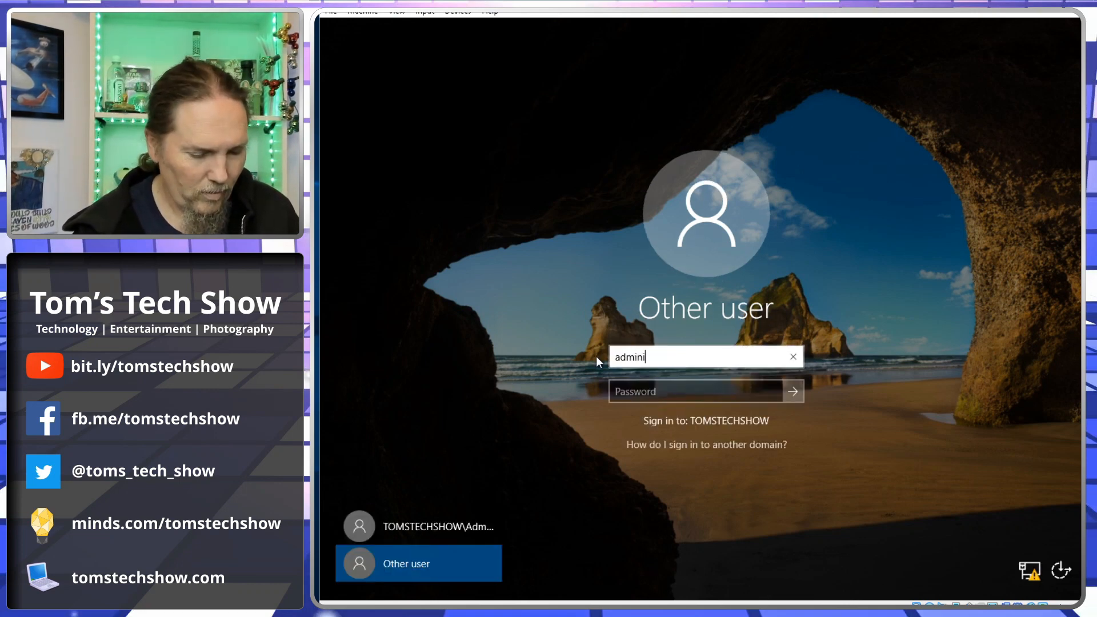
{"action": "type", "text": "strator"}
{"action": "key", "text": "Tab"}
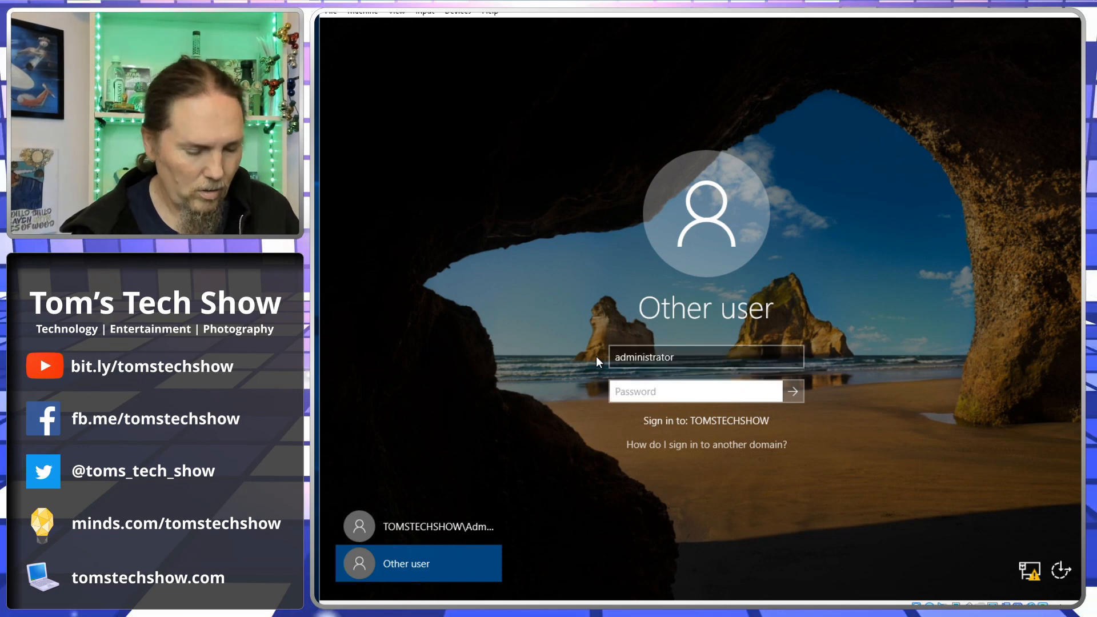
{"action": "type", "text": "•••••••••"}
{"action": "key", "text": "Return"}
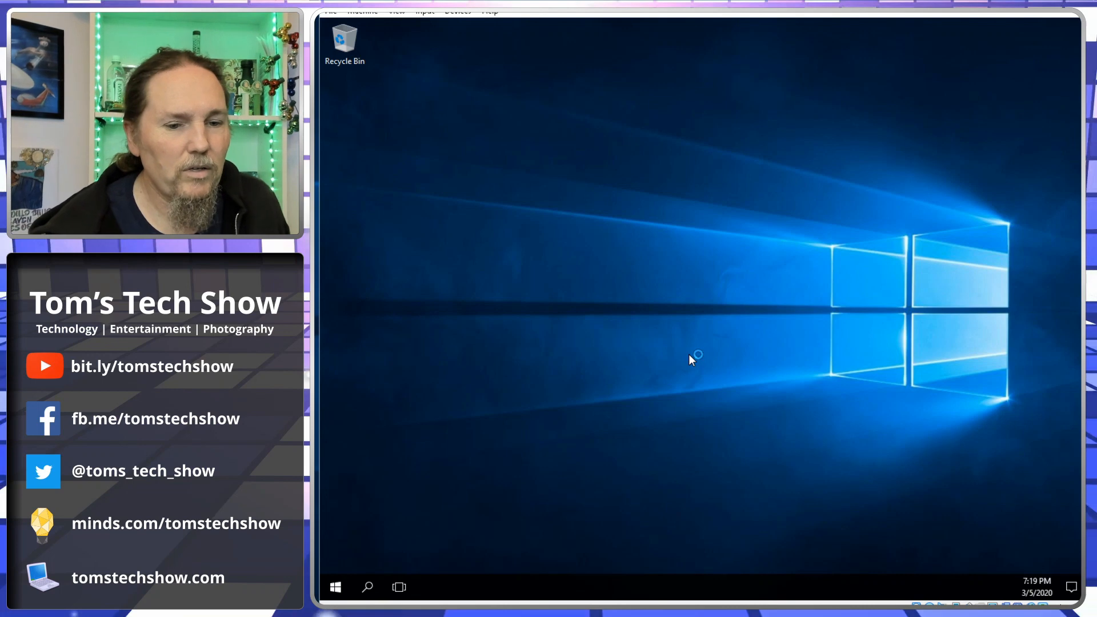
Pin Active Directory Users and Computers, DHCP and DNS from Windows Administrative Tools to Start.
{"action": "left_click", "coordinate": [337, 585]}
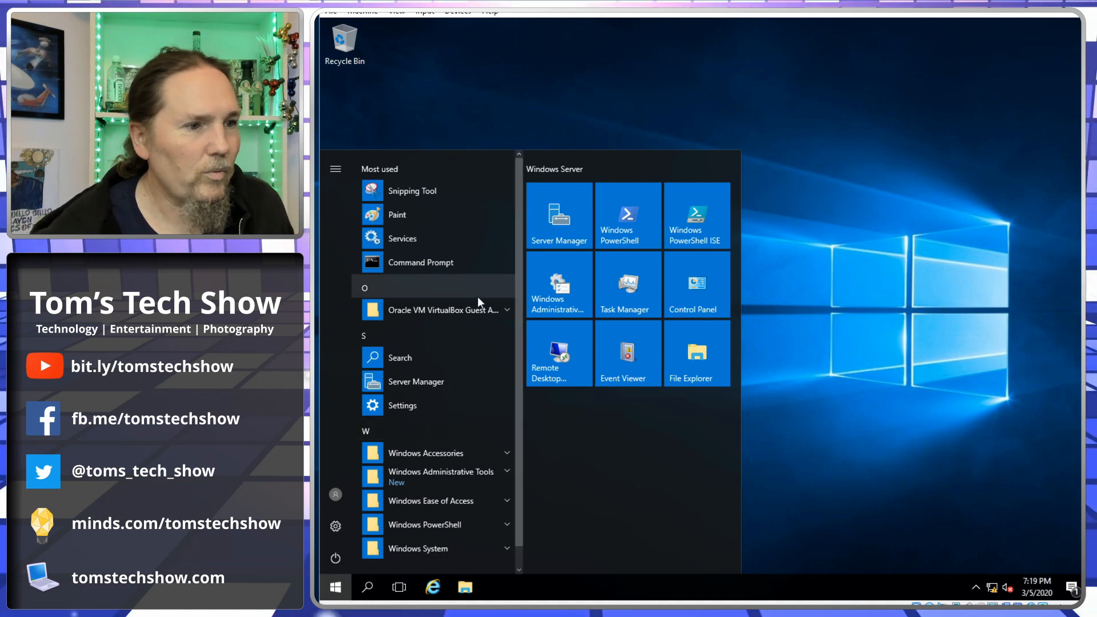
{"action": "scroll", "coordinate": [466, 359], "scroll_direction": "down", "scroll_amount": 1}
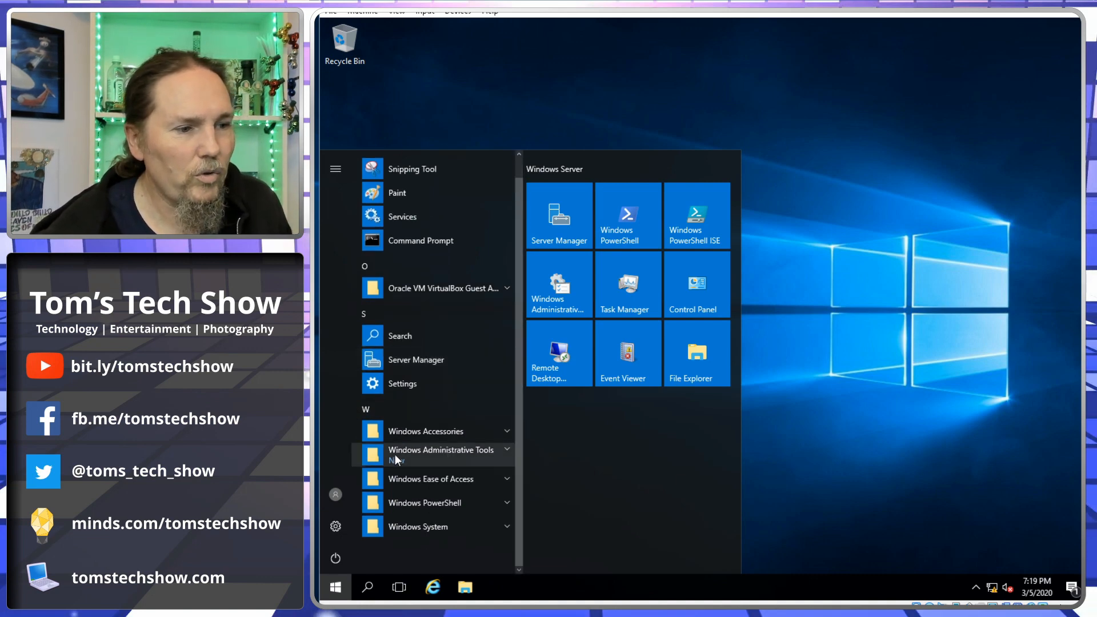
{"action": "left_click", "coordinate": [461, 454]}
{"action": "scroll", "coordinate": [466, 401], "scroll_direction": "down", "scroll_amount": 5}
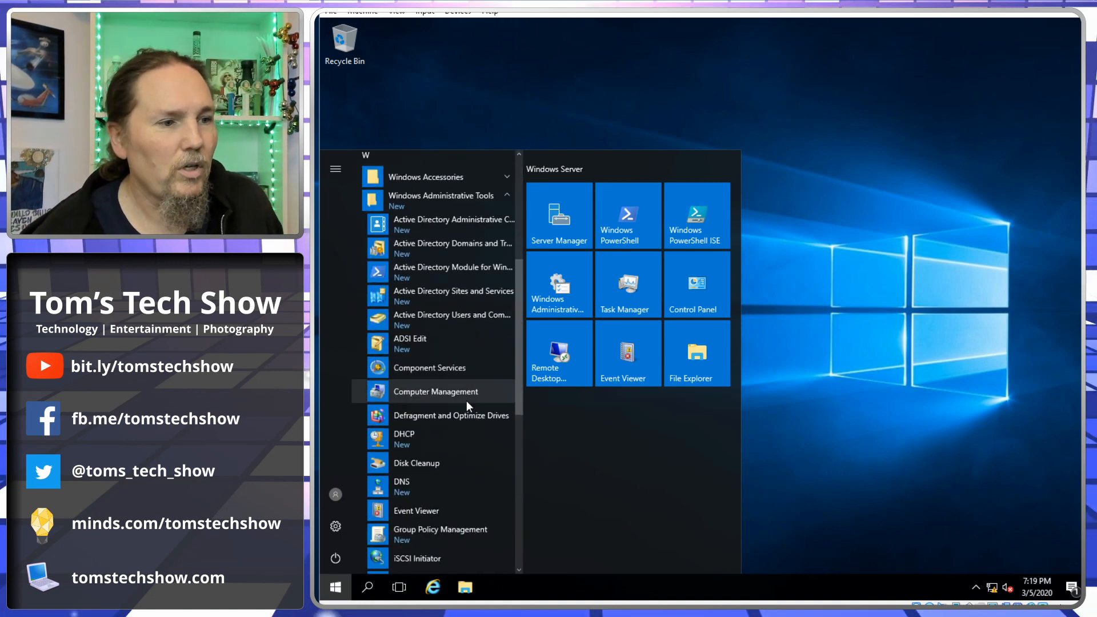
{"action": "right_click", "coordinate": [424, 322]}
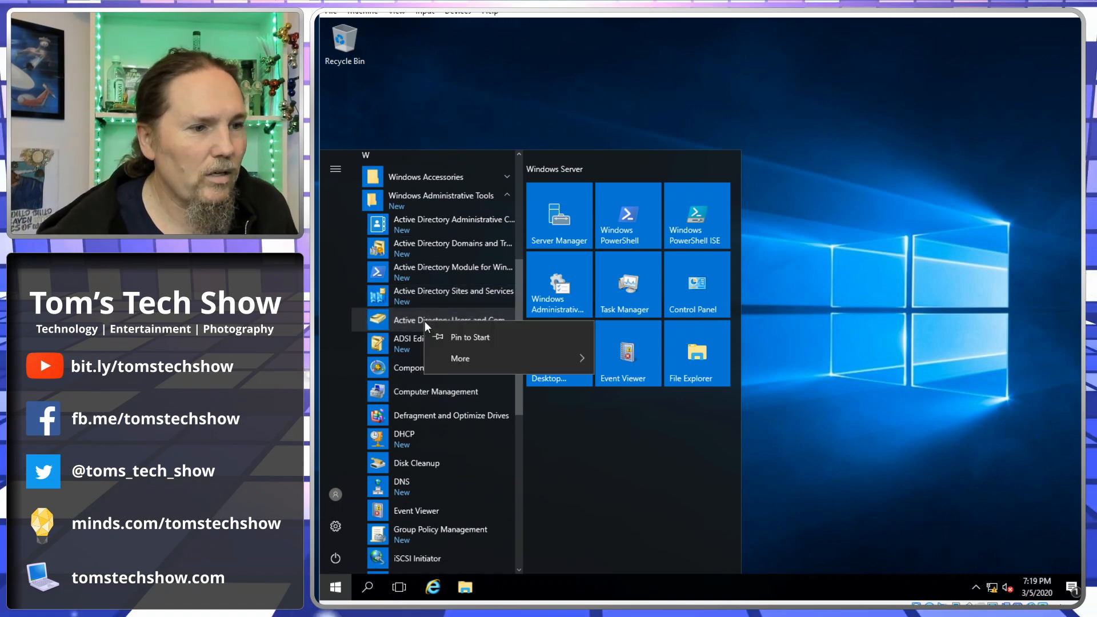
{"action": "left_click", "coordinate": [477, 339]}
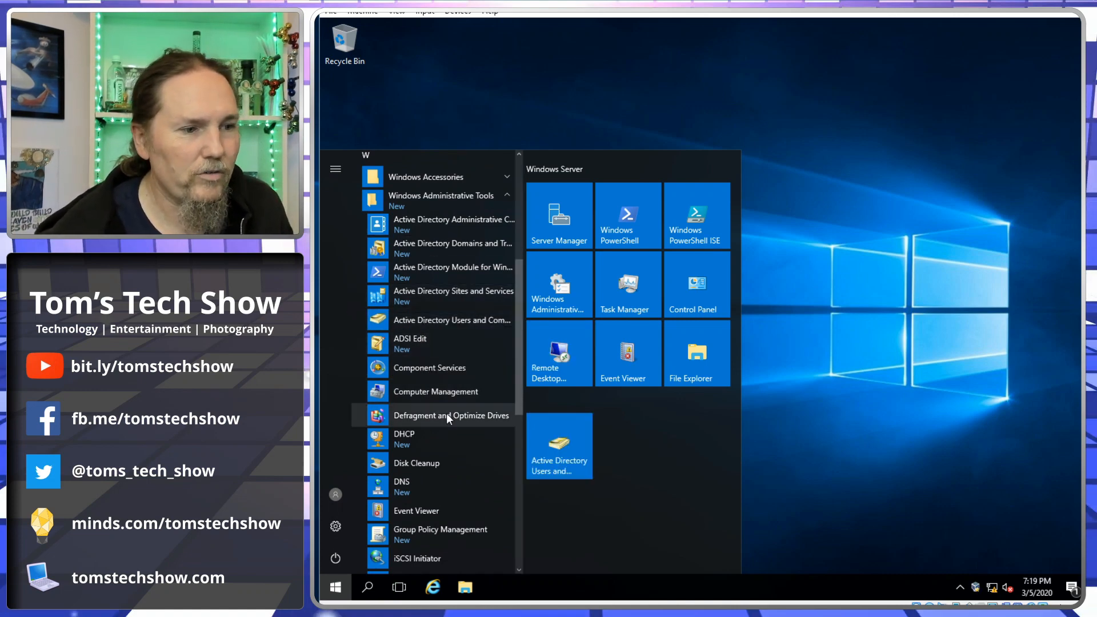
{"action": "right_click", "coordinate": [429, 438]}
{"action": "left_click", "coordinate": [464, 386]}
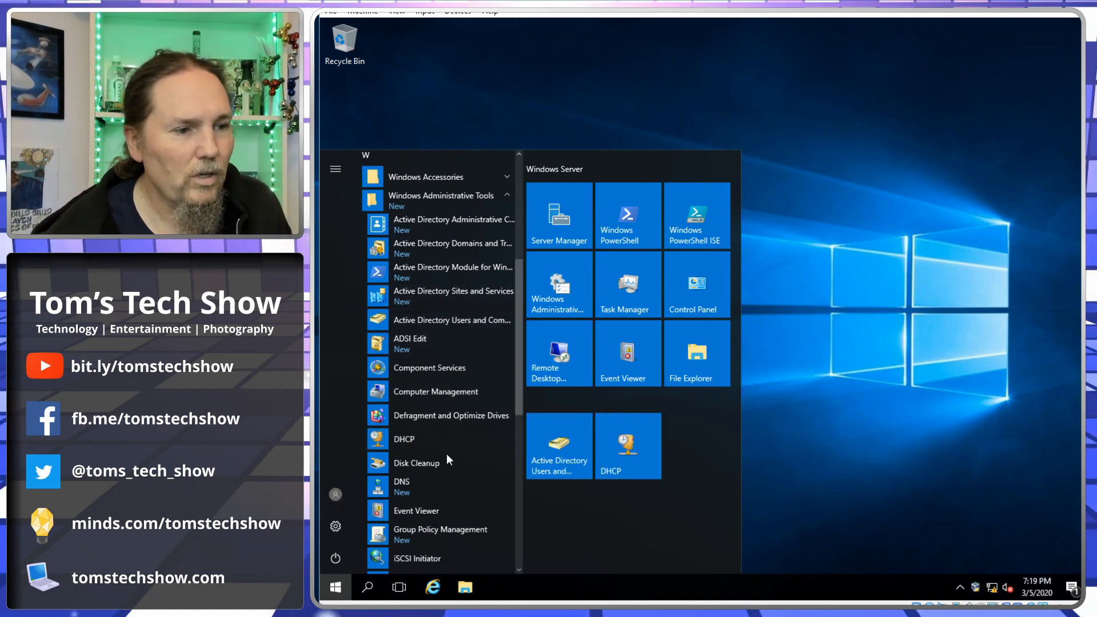
{"action": "right_click", "coordinate": [428, 485]}
{"action": "left_click", "coordinate": [457, 501]}
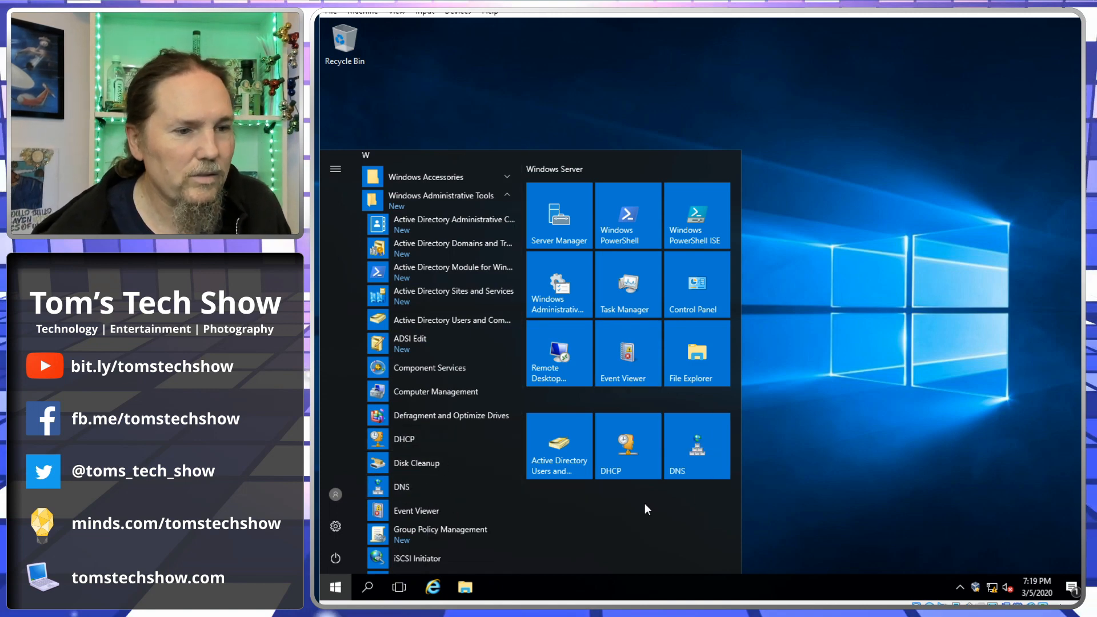
Open DNS Manager, select the AD-DNS-1 server and maximize the window.
{"action": "left_click", "coordinate": [881, 426]}
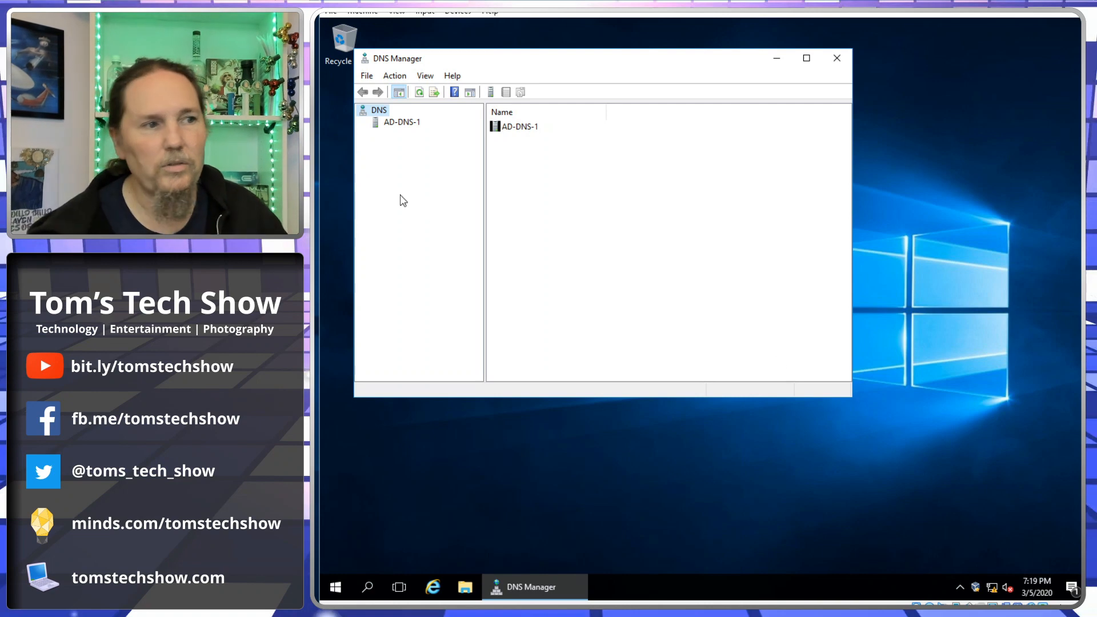
{"action": "left_click", "coordinate": [407, 123]}
{"action": "left_click", "coordinate": [807, 57]}
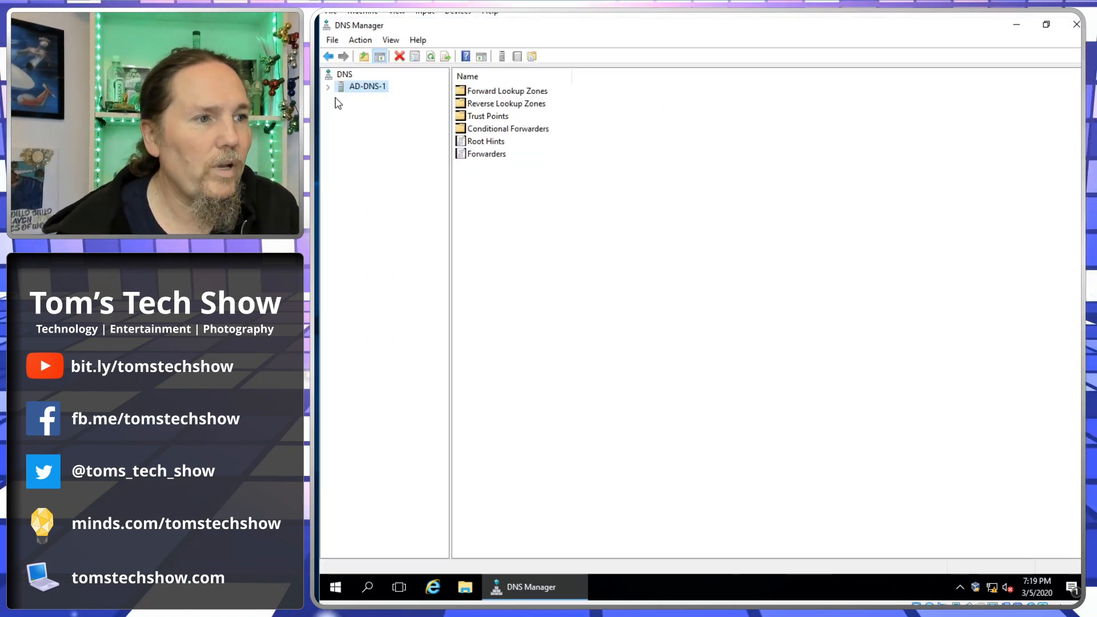
Add 8.8.8.8 as a forwarder in the AD-DNS-1 server properties and save the change.
{"action": "right_click", "coordinate": [360, 88]}
{"action": "left_click", "coordinate": [437, 315]}
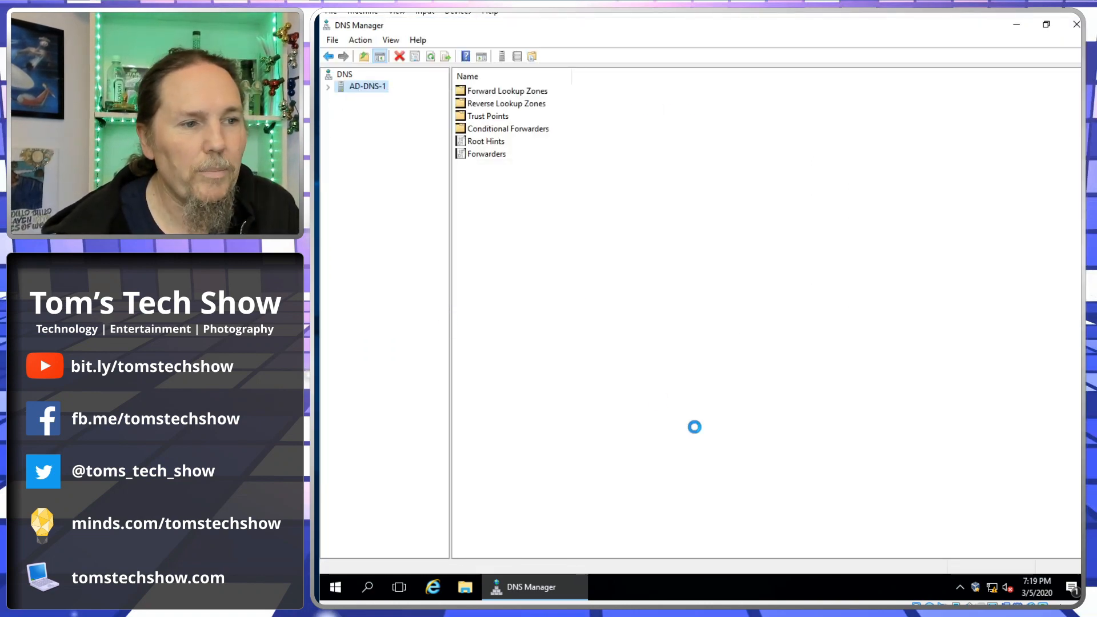
{"action": "left_click", "coordinate": [674, 182]}
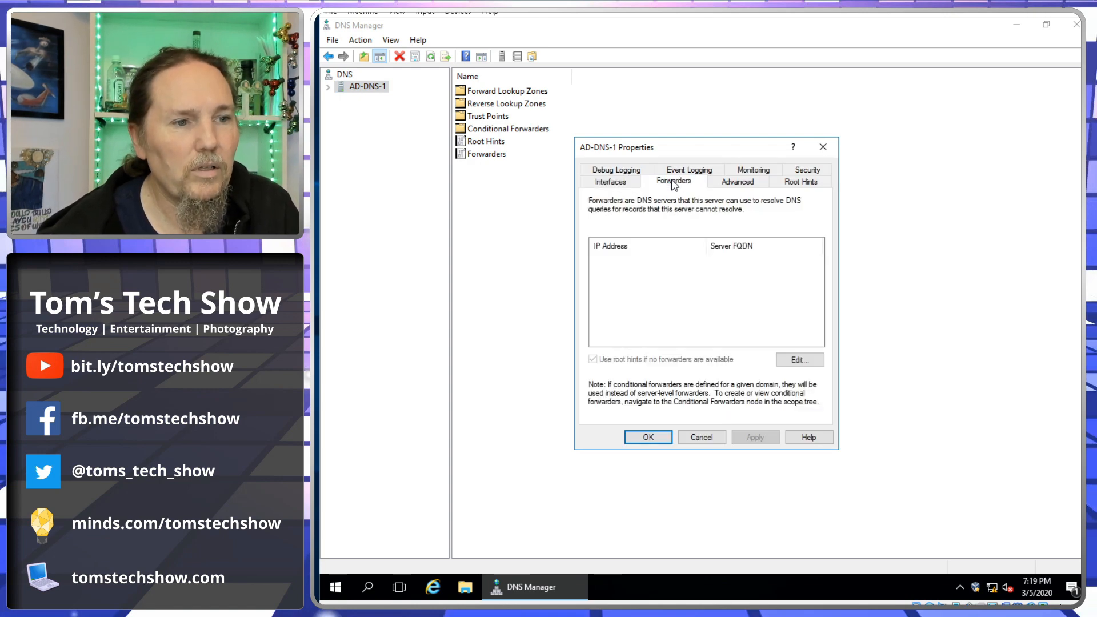
{"action": "left_click", "coordinate": [800, 360]}
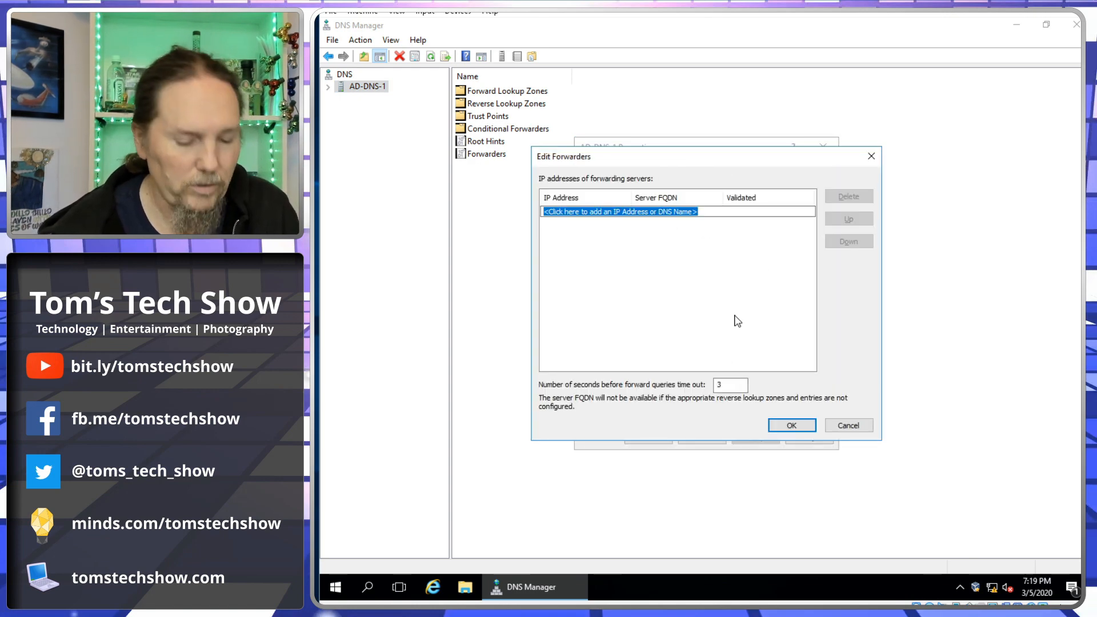
{"action": "type", "text": "8.8.8.8"}
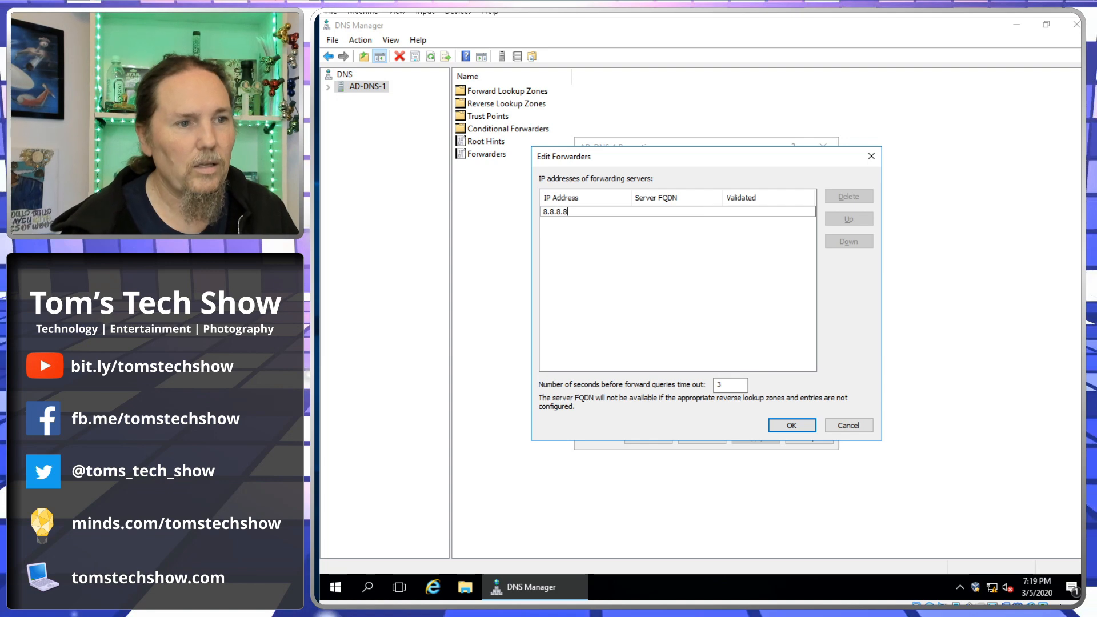
{"action": "key", "text": "Return"}
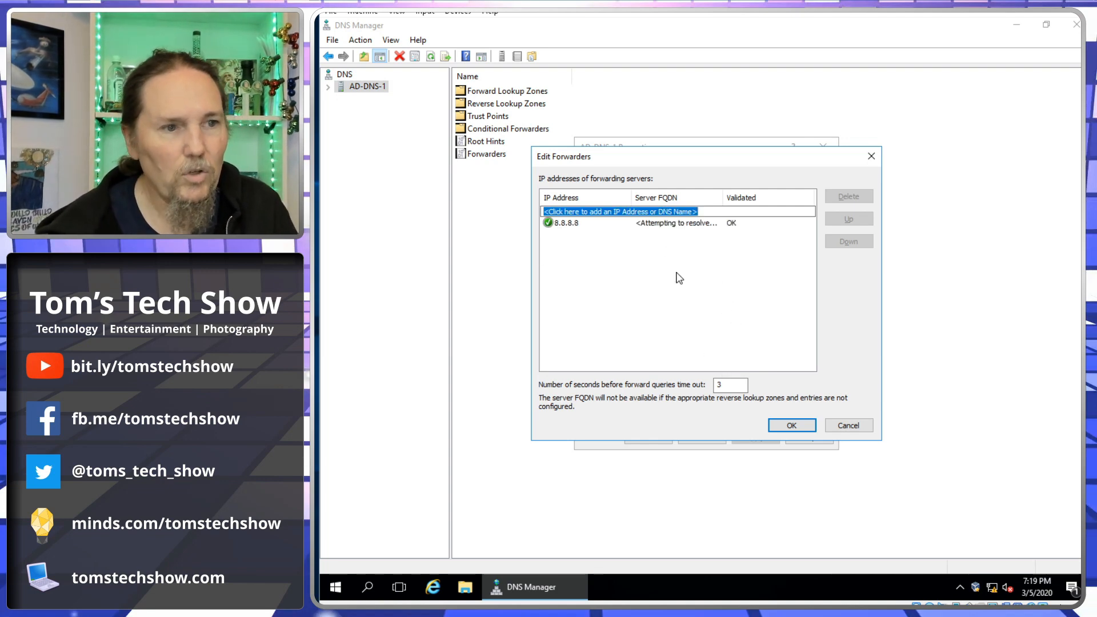
{"action": "left_click", "coordinate": [794, 425]}
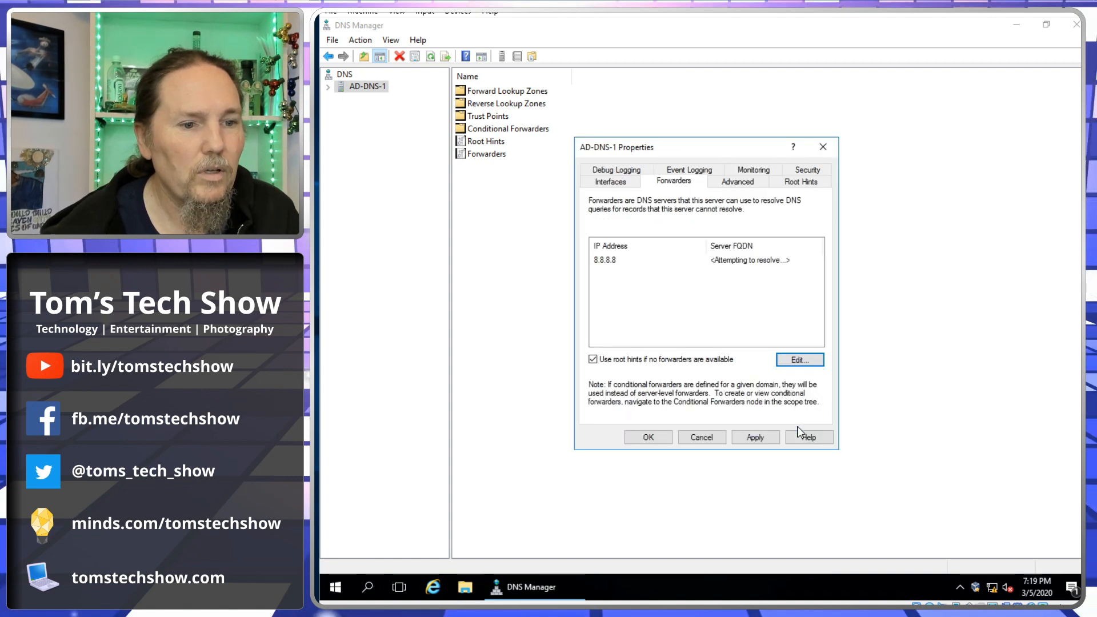
{"action": "left_click", "coordinate": [649, 438]}
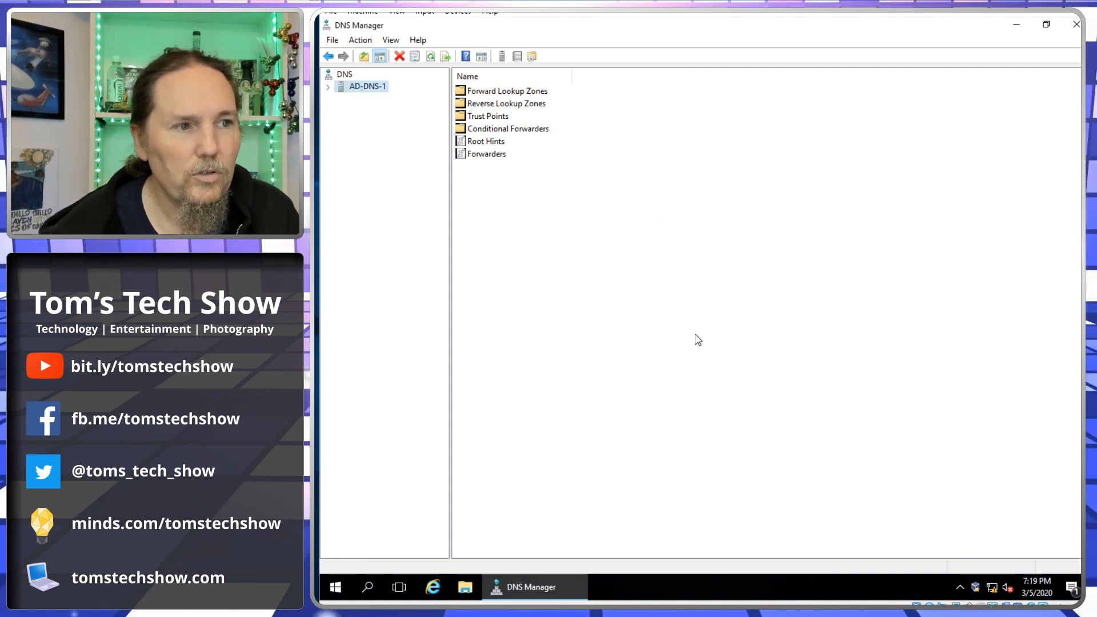
Test connectivity to the forwarder with ping 8.8.8.8 in Command Prompt, and close both the prompt and DNS Manager.
{"action": "left_click", "coordinate": [329, 588]}
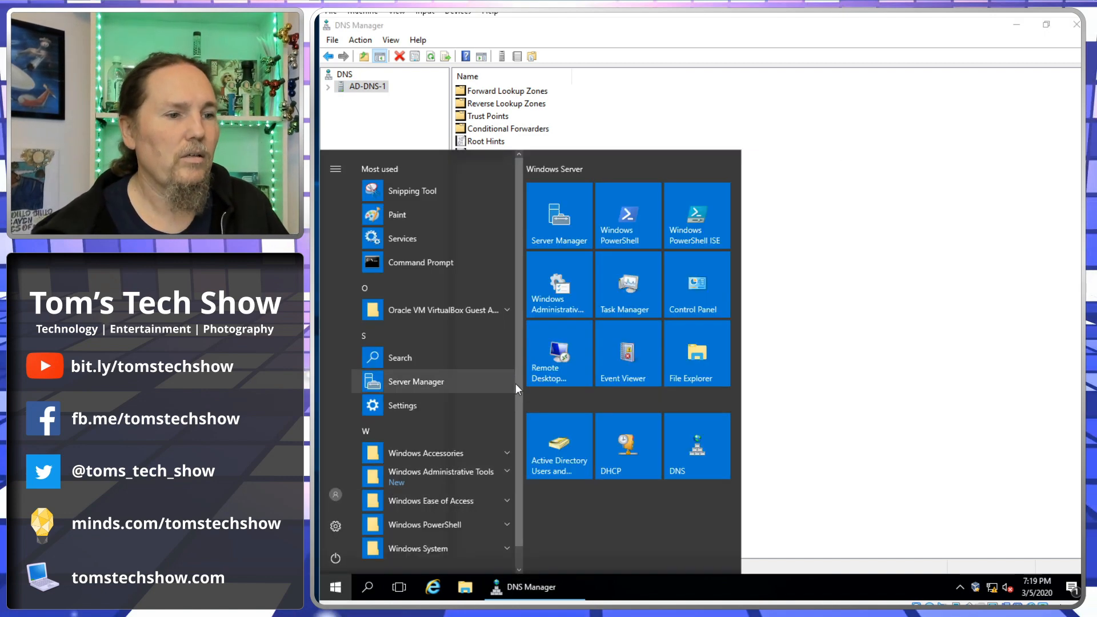
{"action": "left_click", "coordinate": [413, 259]}
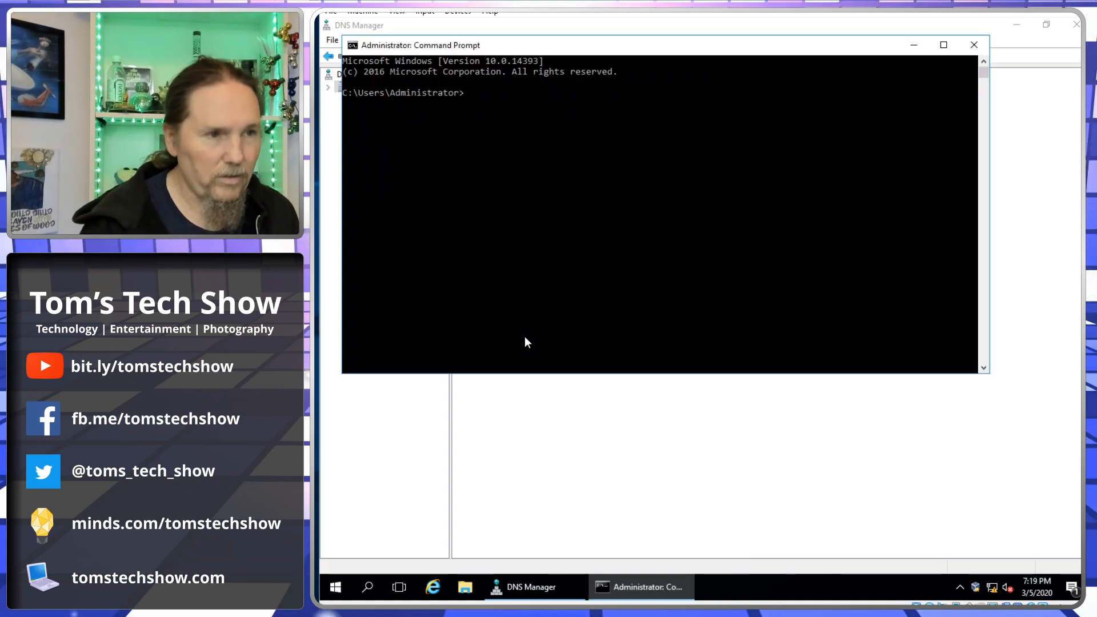
{"action": "type", "text": "ping 8.8.8.8"}
{"action": "key", "text": "Return"}
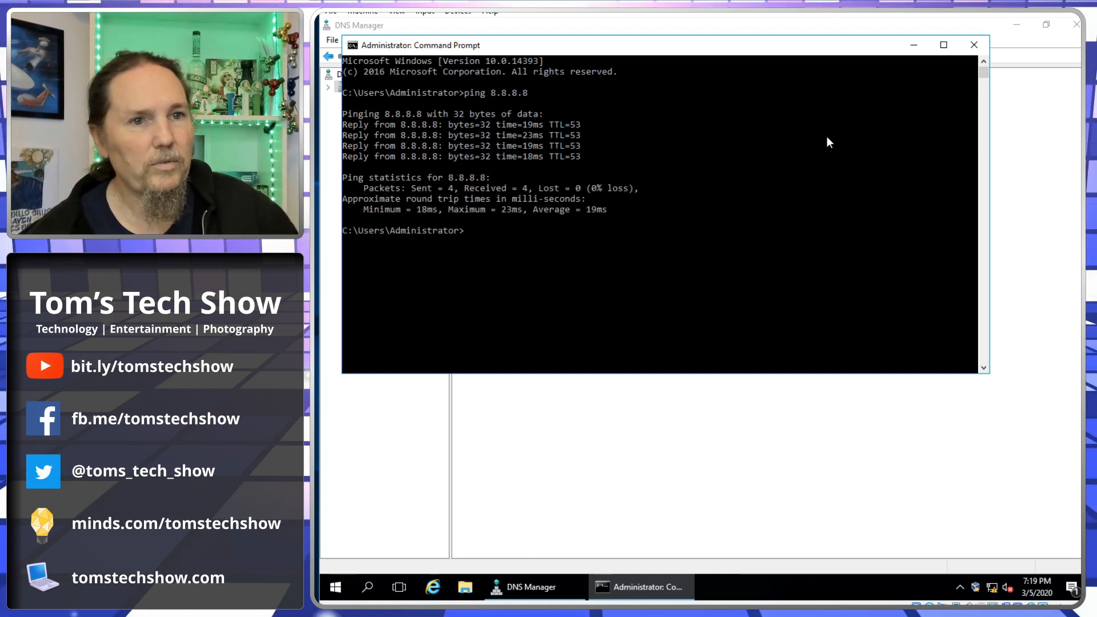
{"action": "left_click", "coordinate": [979, 48]}
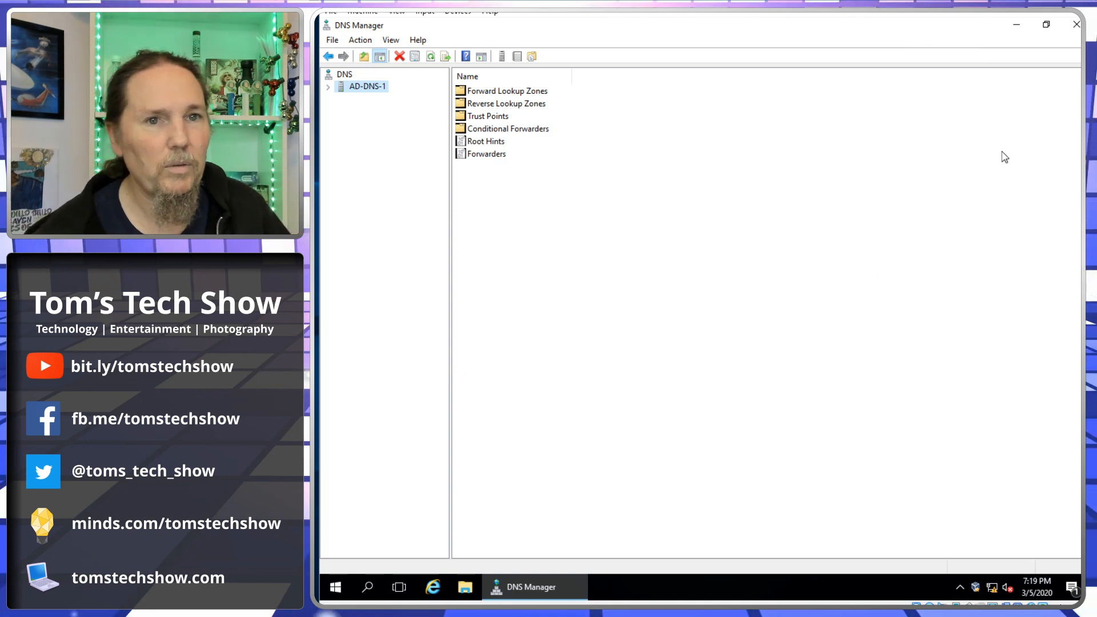
{"action": "left_click", "coordinate": [1076, 27]}
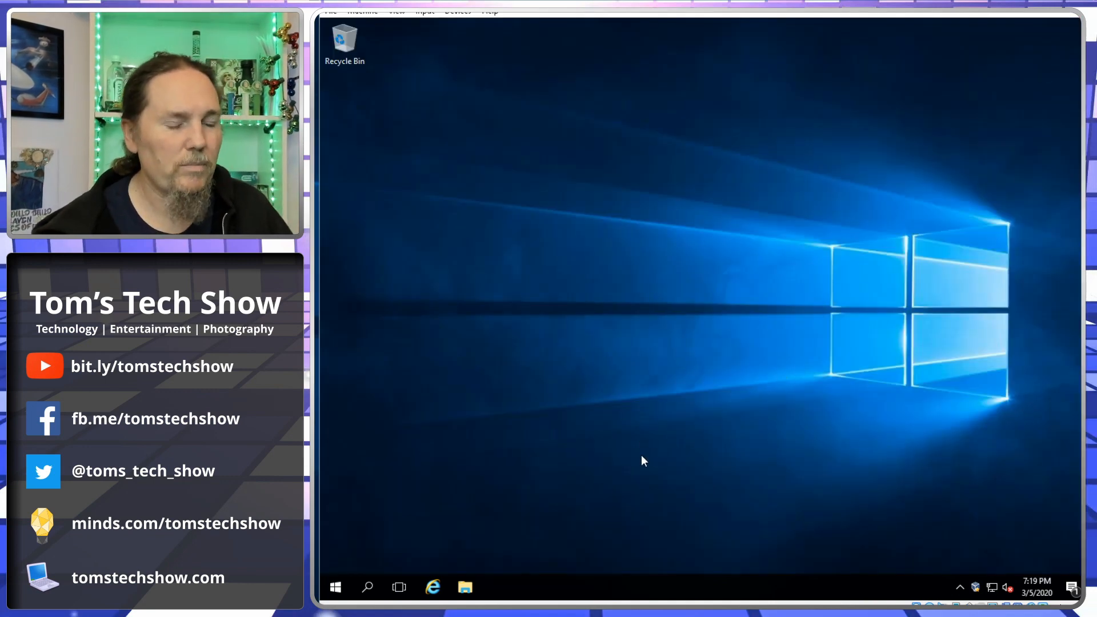
Open Active Directory Users and Computers maximized and examine AD-DNS-1 in the Domain Controllers folder of tomstechshow.com, widening the tree and Site column.
{"action": "left_click", "coordinate": [335, 588]}
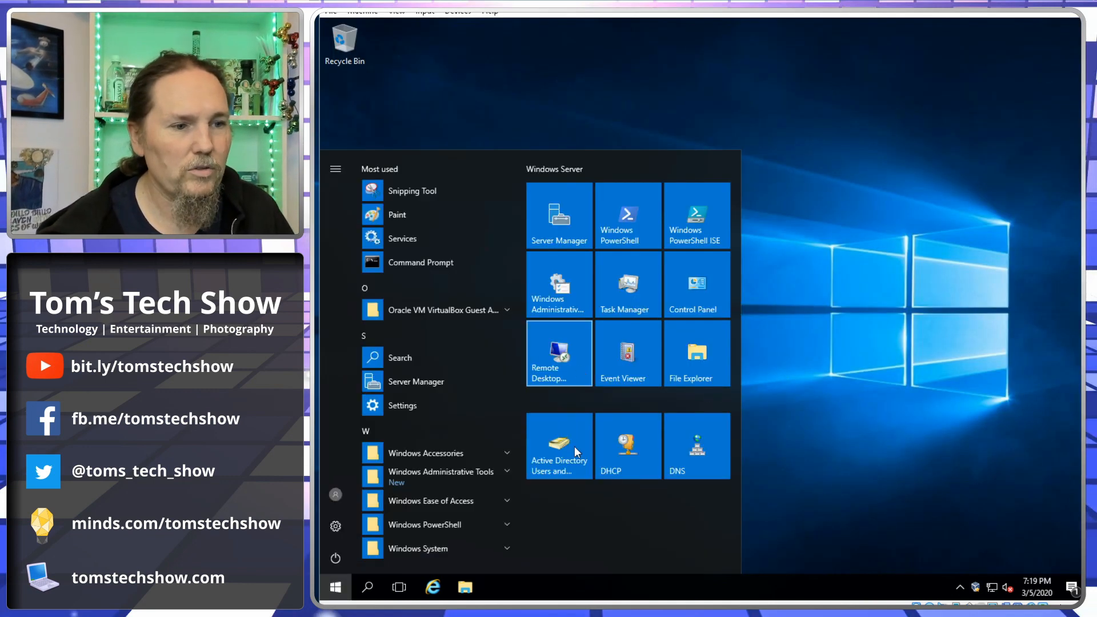
{"action": "left_click", "coordinate": [562, 455]}
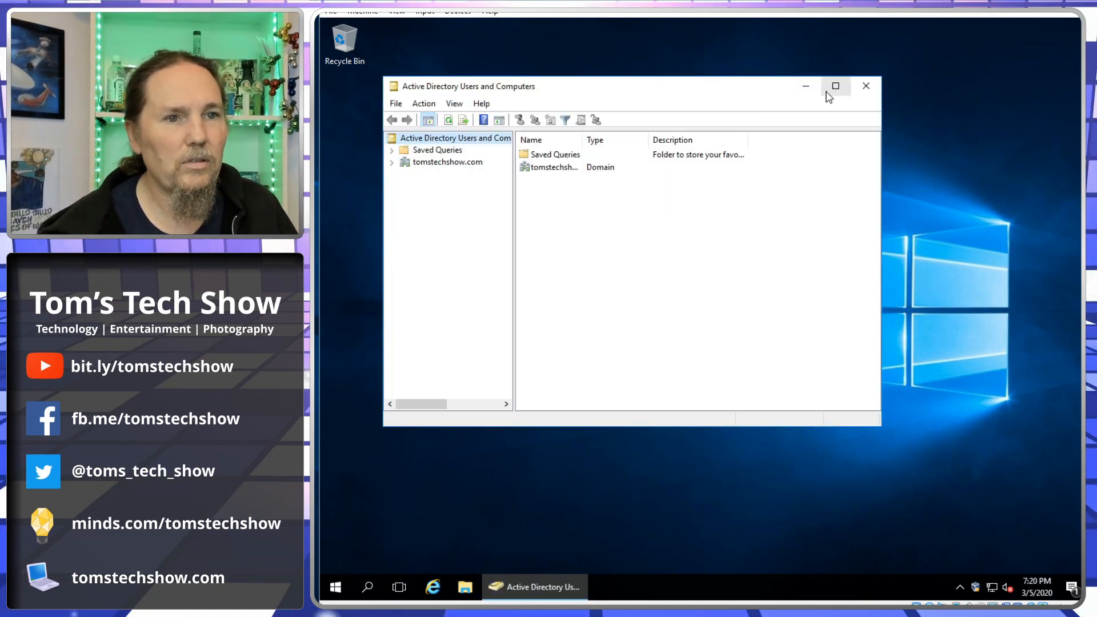
{"action": "left_click", "coordinate": [835, 87]}
{"action": "left_click", "coordinate": [328, 99]}
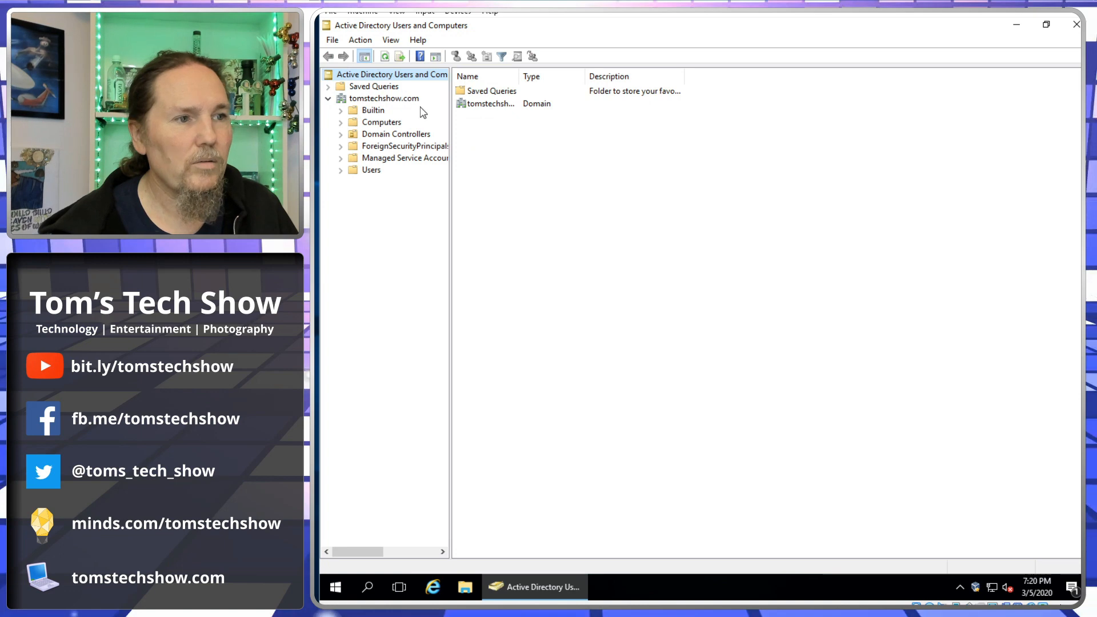
{"action": "left_click_drag", "start_coordinate": [450, 122], "coordinate": [480, 123]}
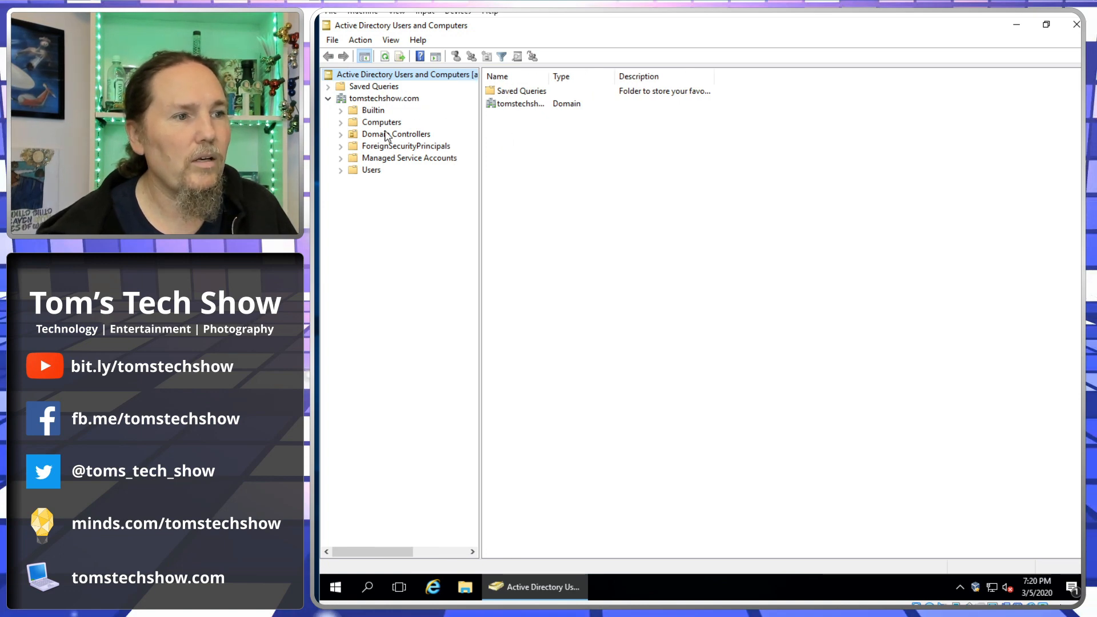
{"action": "left_click", "coordinate": [388, 135]}
{"action": "left_click", "coordinate": [514, 93]}
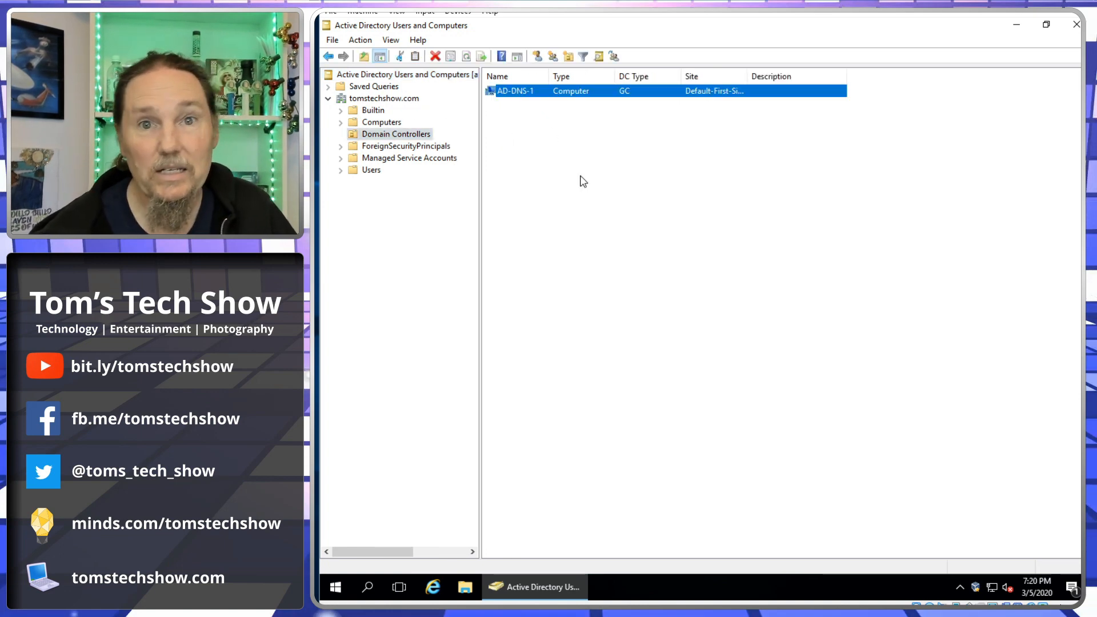
{"action": "left_click_drag", "start_coordinate": [748, 76], "coordinate": [786, 76]}
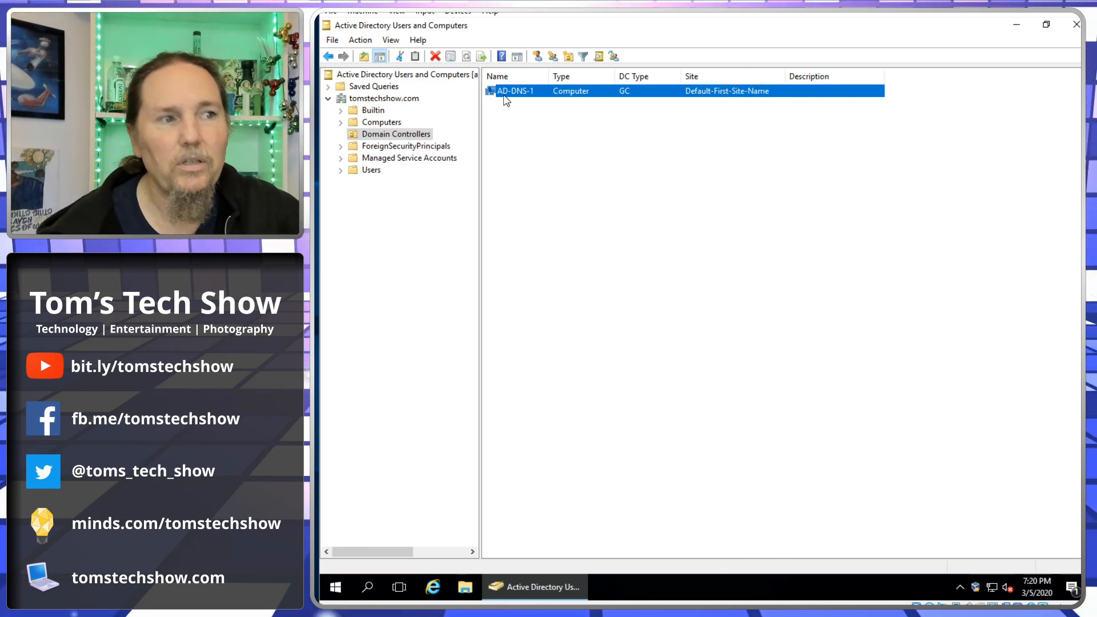
Open DNS Manager and examine the ad-dns-1 host record in the tomstechshow.com forward lookup zone of AD-DNS-1.
{"action": "left_click", "coordinate": [336, 587]}
{"action": "left_click", "coordinate": [696, 449]}
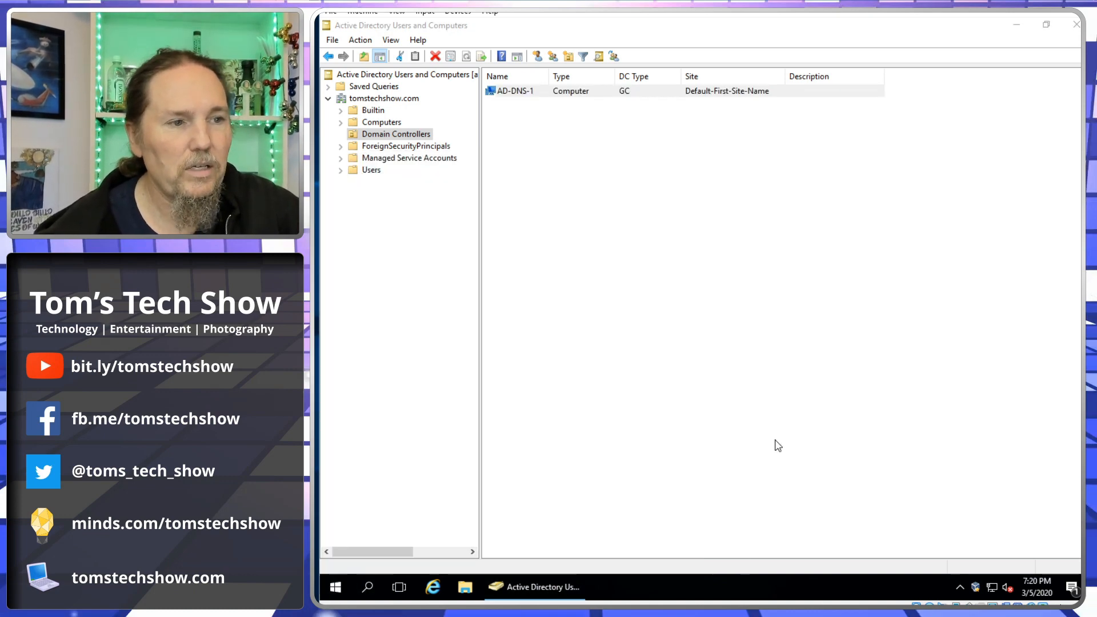
{"action": "left_click", "coordinate": [329, 87]}
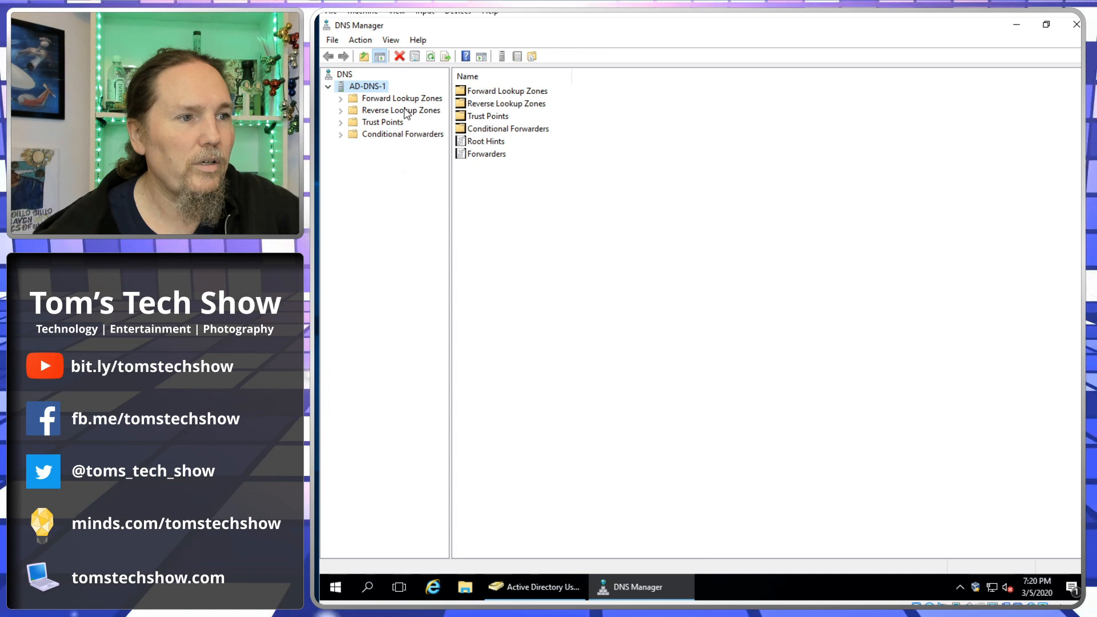
{"action": "left_click", "coordinate": [342, 101]}
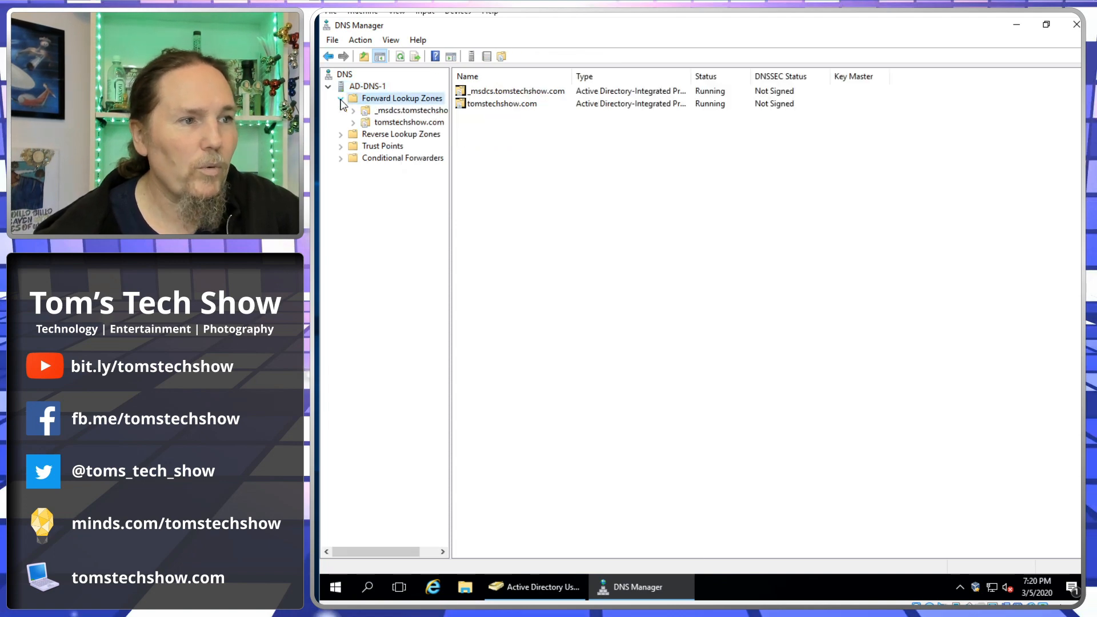
{"action": "left_click", "coordinate": [398, 126]}
{"action": "left_click", "coordinate": [489, 207]}
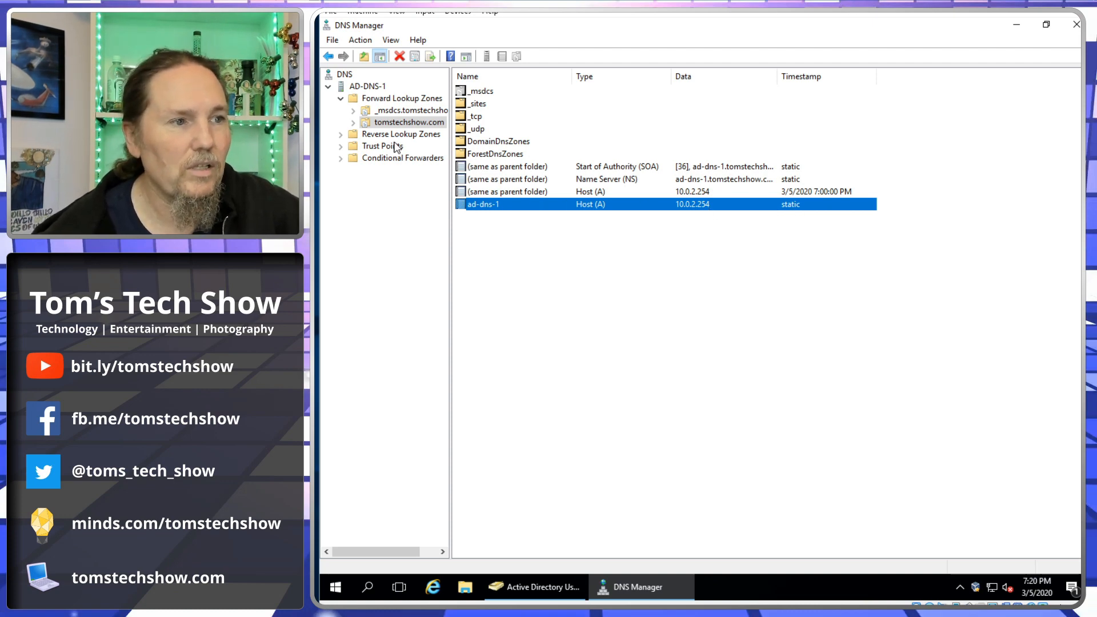
Expand the tomstechshow.com zone and examine the ForestDnsZones folder with its _sites and _tcp subfolders.
{"action": "left_click", "coordinate": [353, 123]}
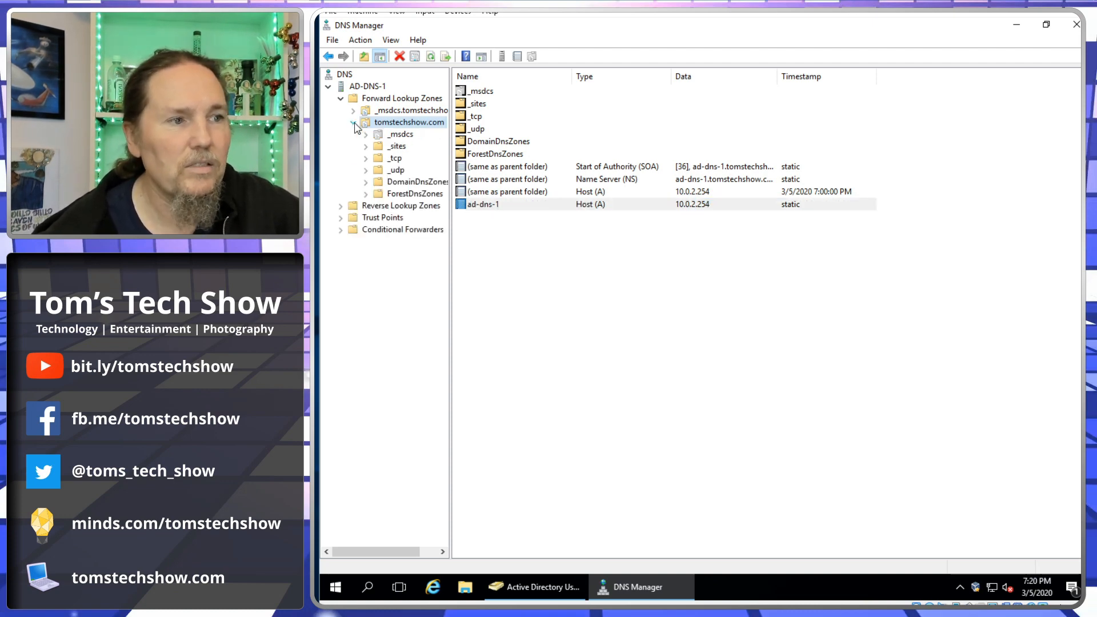
{"action": "left_click", "coordinate": [366, 194]}
{"action": "left_click", "coordinate": [409, 207]}
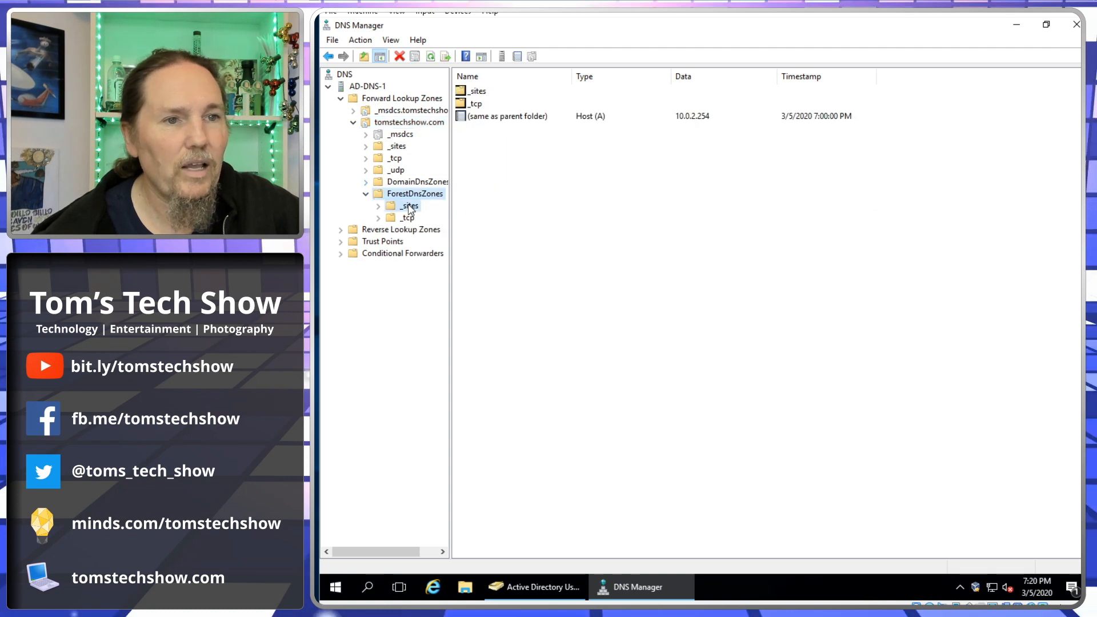
{"action": "left_click", "coordinate": [413, 195]}
{"action": "left_click", "coordinate": [408, 218]}
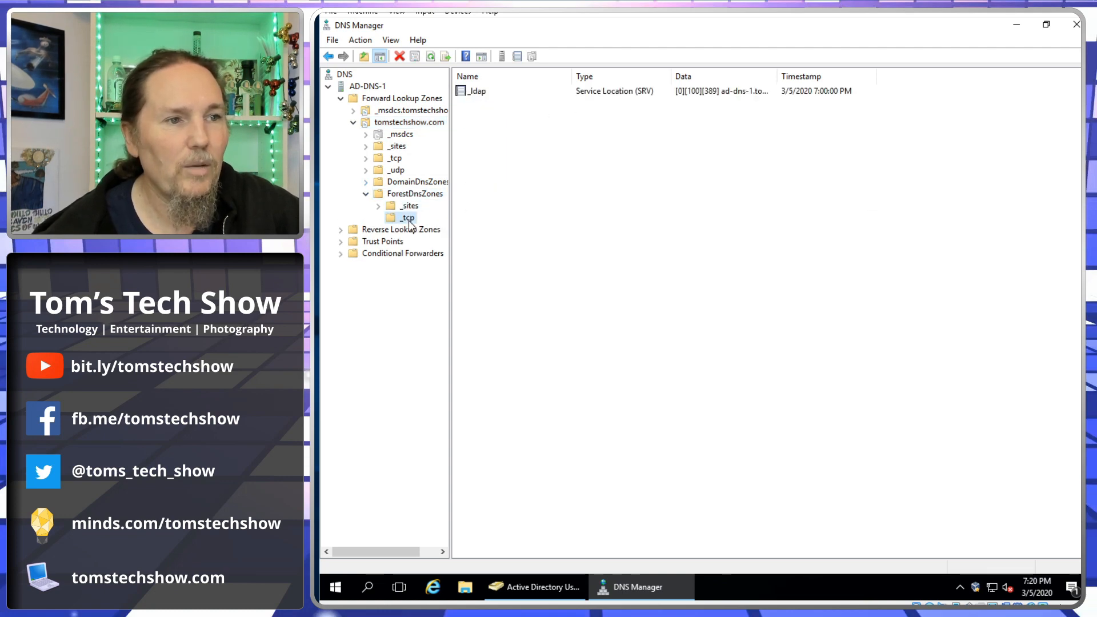
Review the tomstechshow.com zone records with a widened Data column, and minimize DNS Manager to return to Active Directory Users and Computers.
{"action": "left_click", "coordinate": [385, 125]}
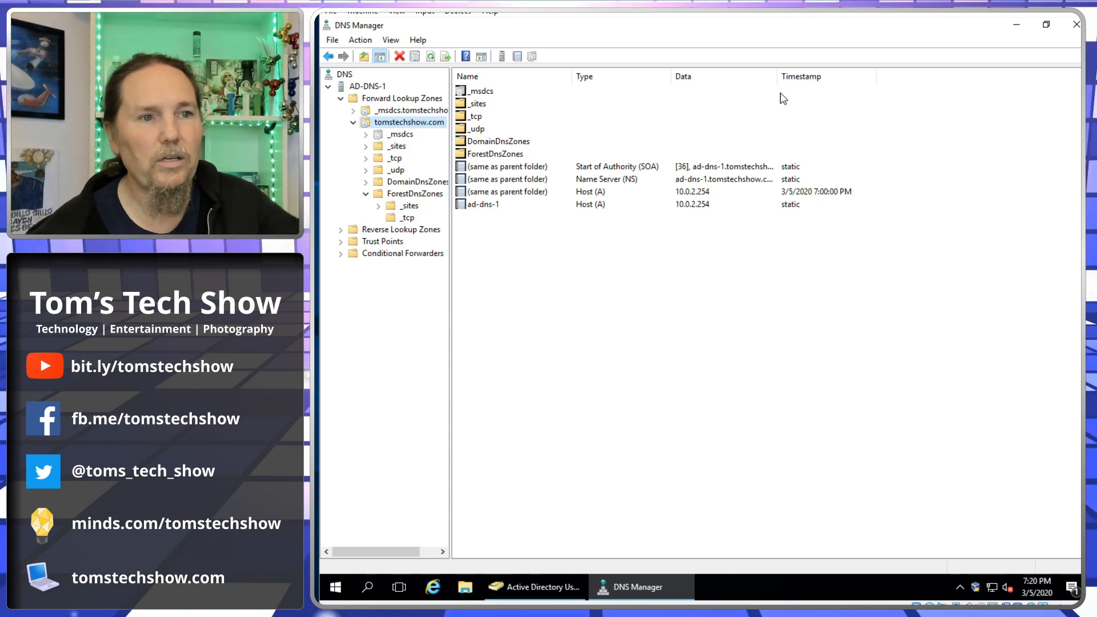
{"action": "left_click_drag", "start_coordinate": [778, 76], "coordinate": [827, 80]}
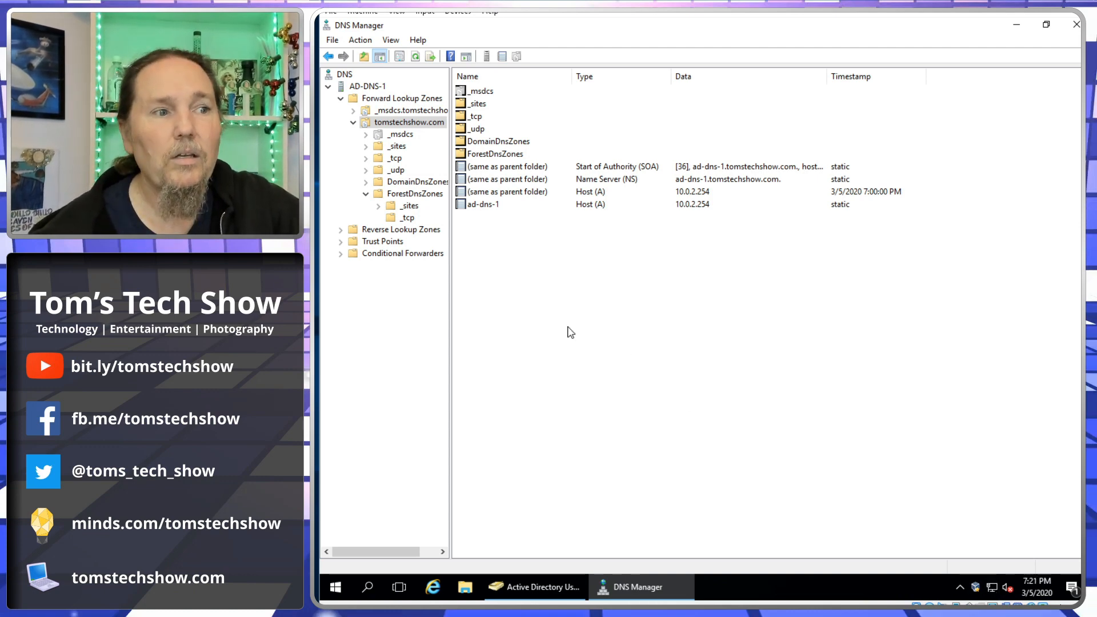
{"action": "left_click", "coordinate": [1017, 27]}
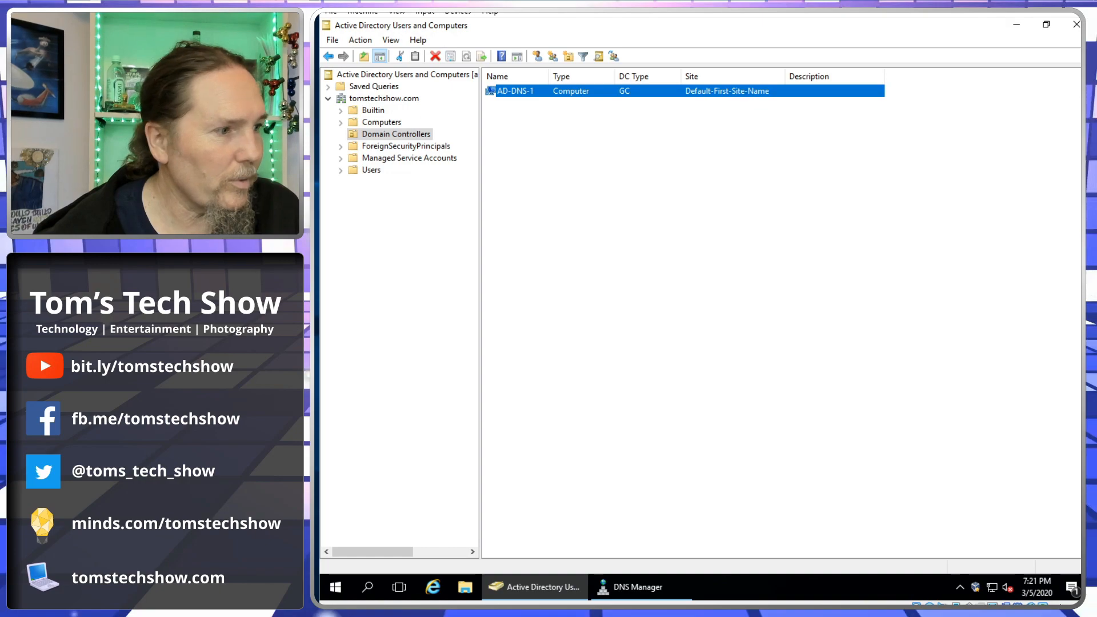